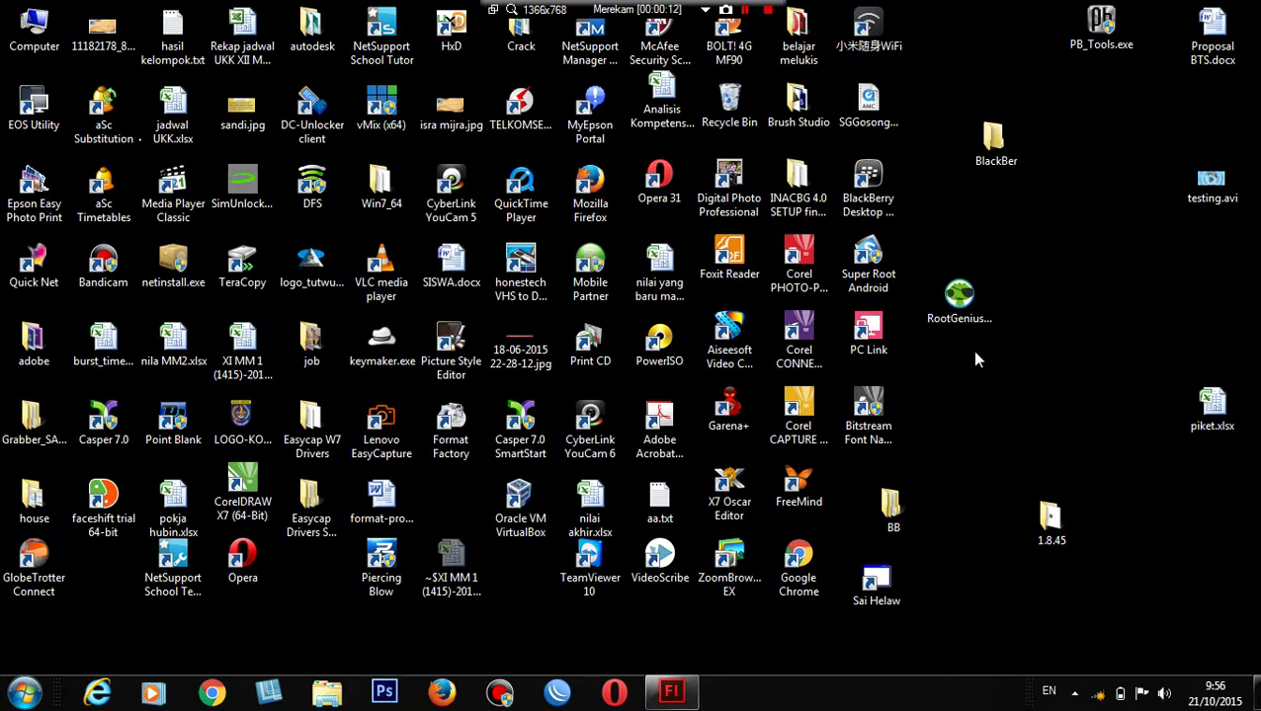
- Switch to Adobe Flash and draw a horizontal and a vertical line crossing at about X 90, Y 66 on the stage
click(686, 695)
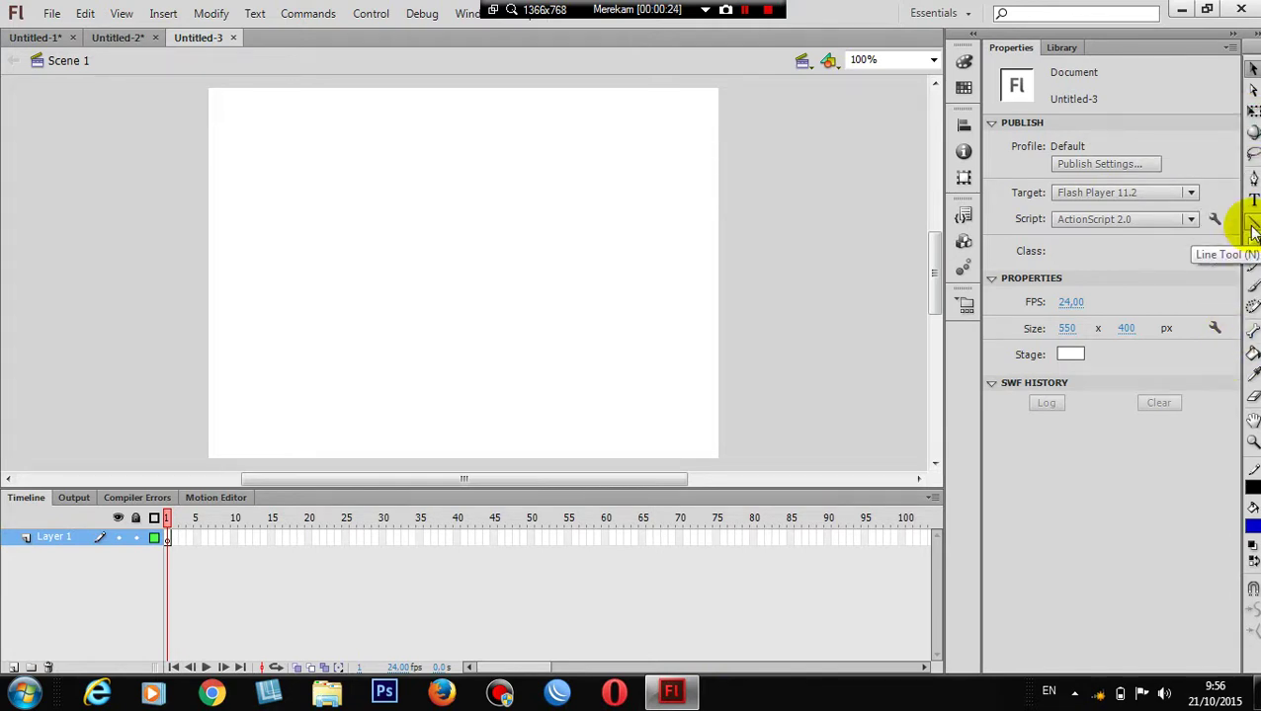
click(1251, 224)
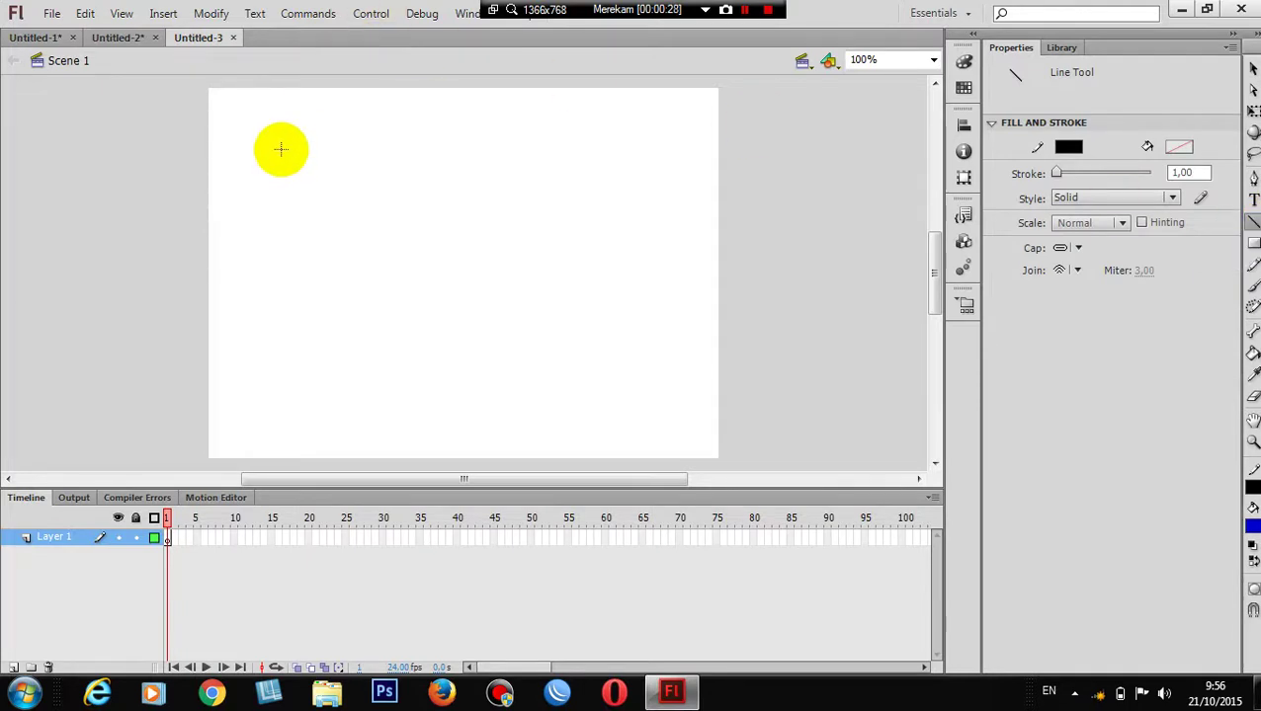
mouse_move(281, 149)
mouse_down()
mouse_move(670, 150)
mouse_move(515, 149)
mouse_move(698, 169)
mouse_move(593, 159)
mouse_move(622, 159)
mouse_up()
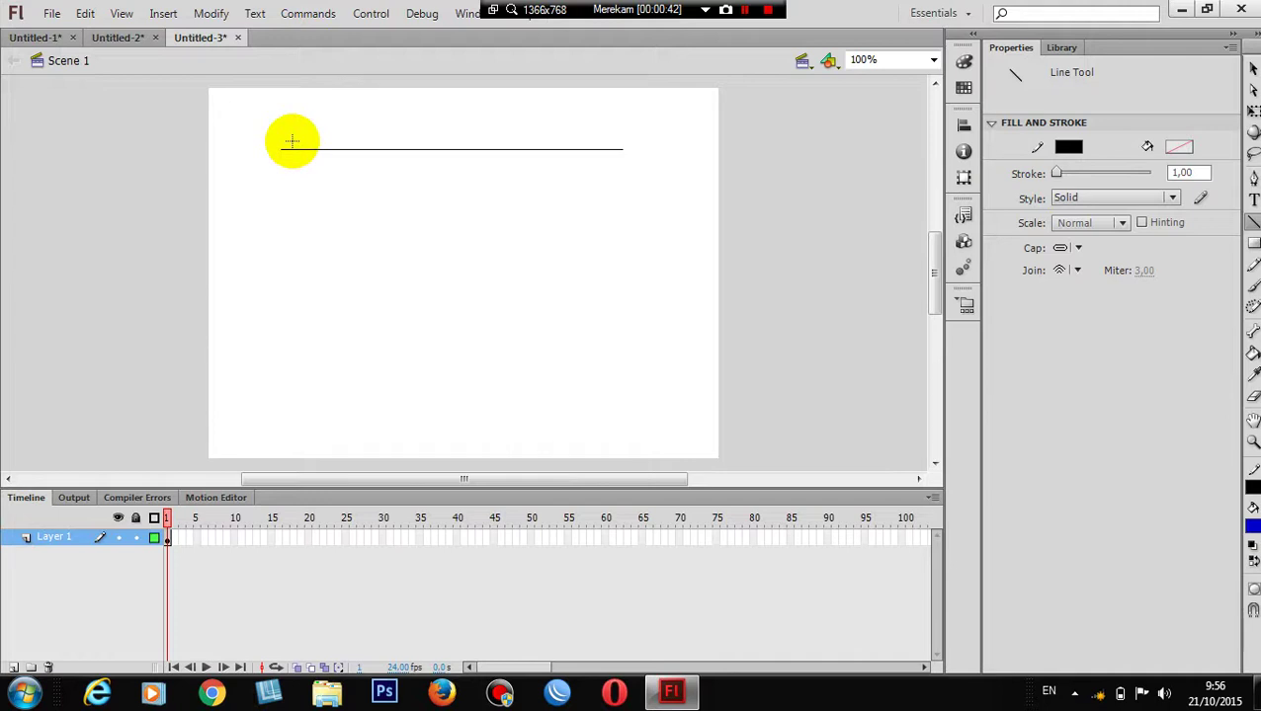
mouse_move(292, 141)
mouse_down()
mouse_move(241, 429)
mouse_move(270, 359)
mouse_move(259, 435)
mouse_up()
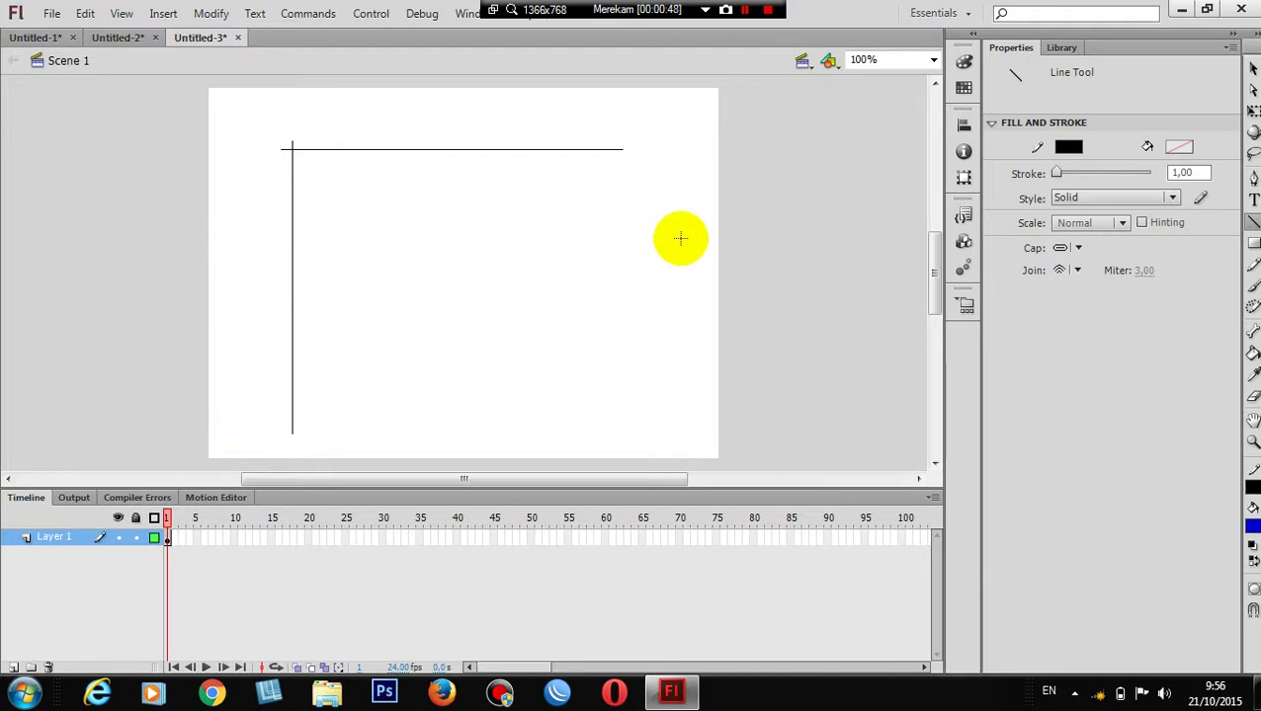
- Duplicate the short vertical stub above the lines' intersection and place the copy at X 110 as a tick mark
click(1251, 69)
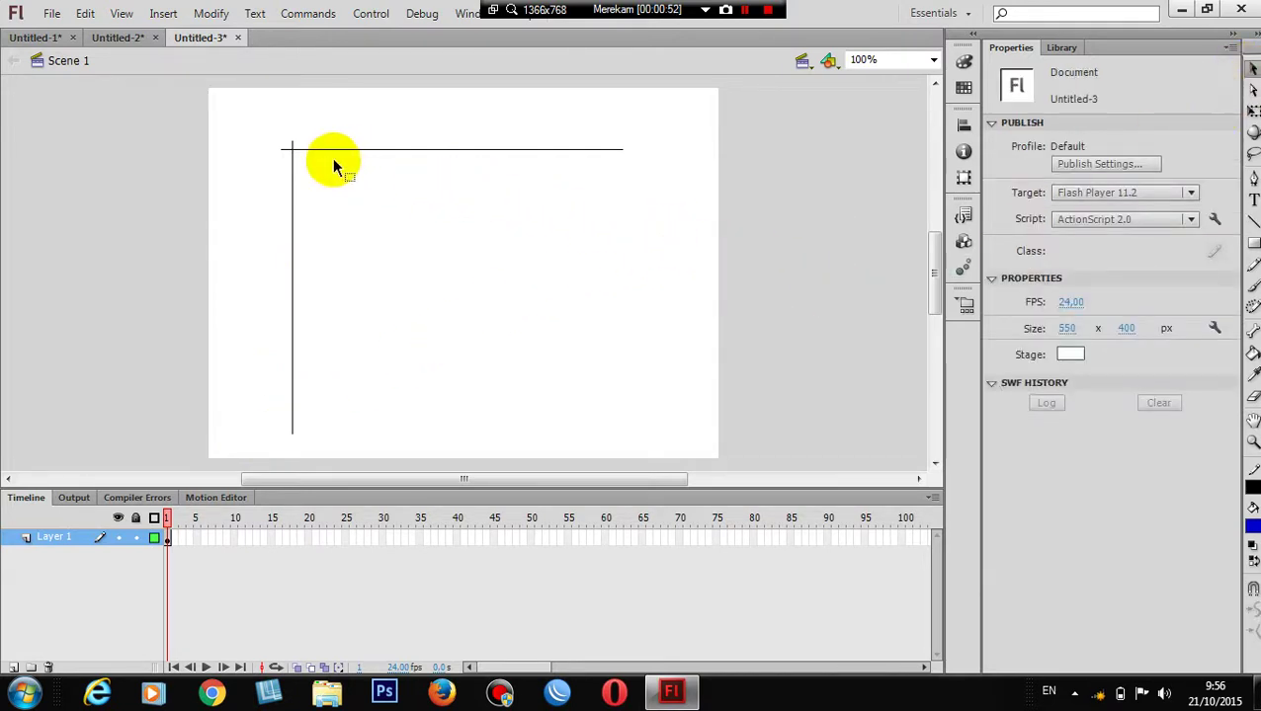
click(294, 148)
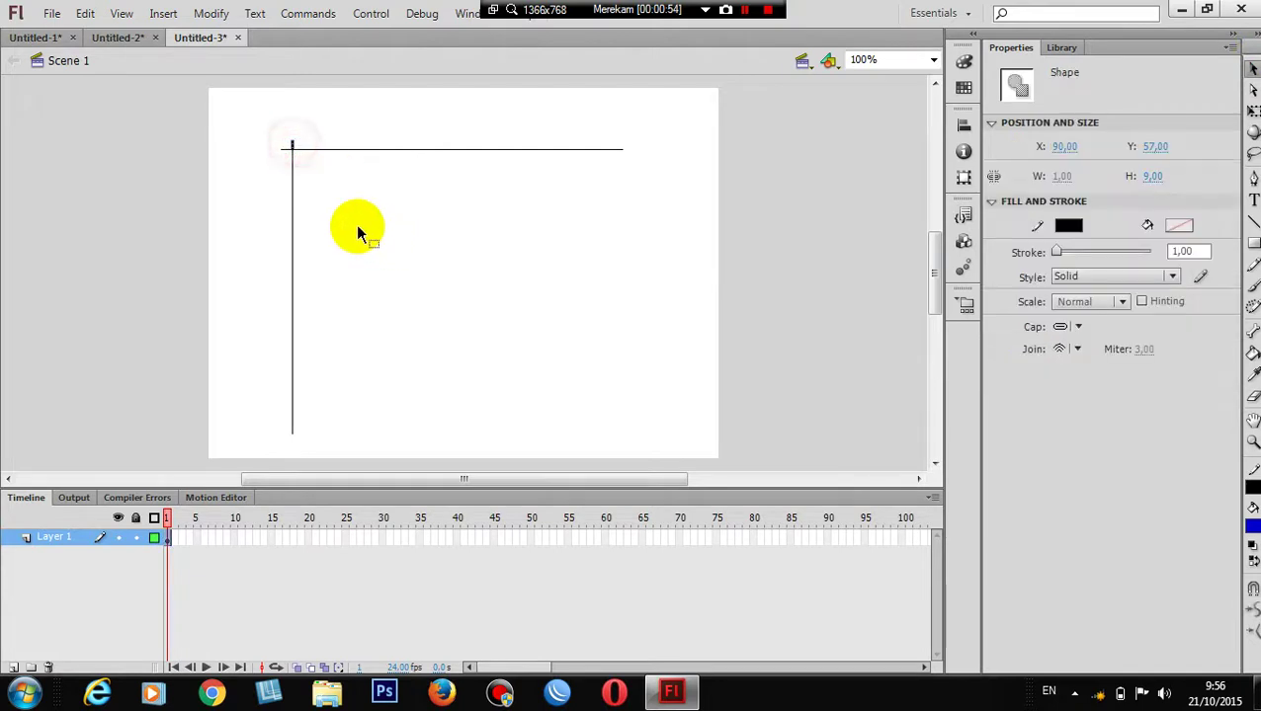
click(315, 183)
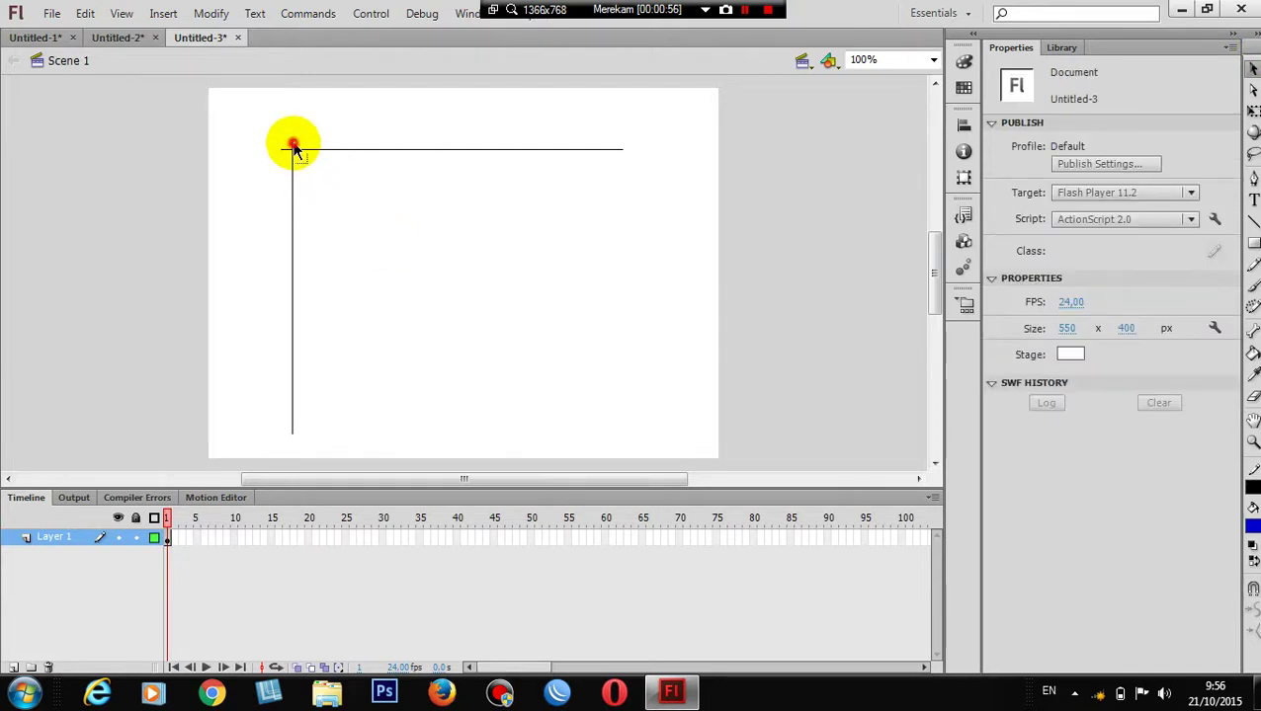
click(293, 148)
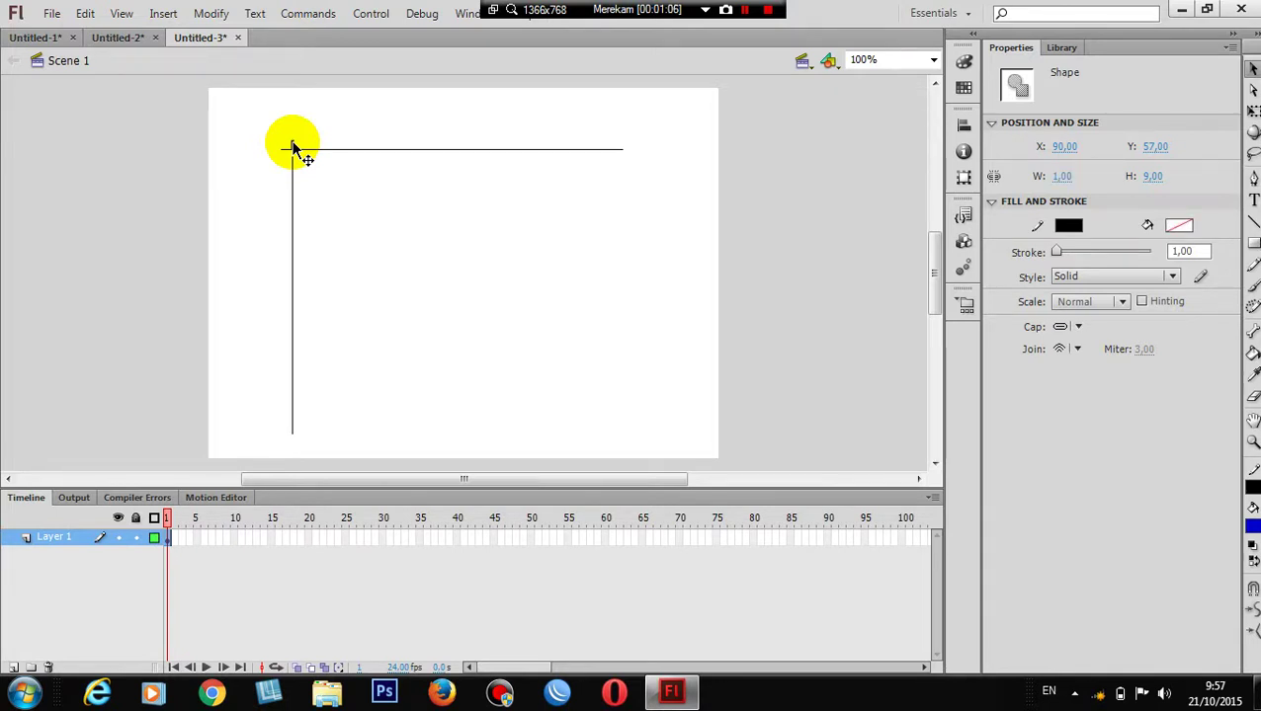
click(1061, 149)
text(11)
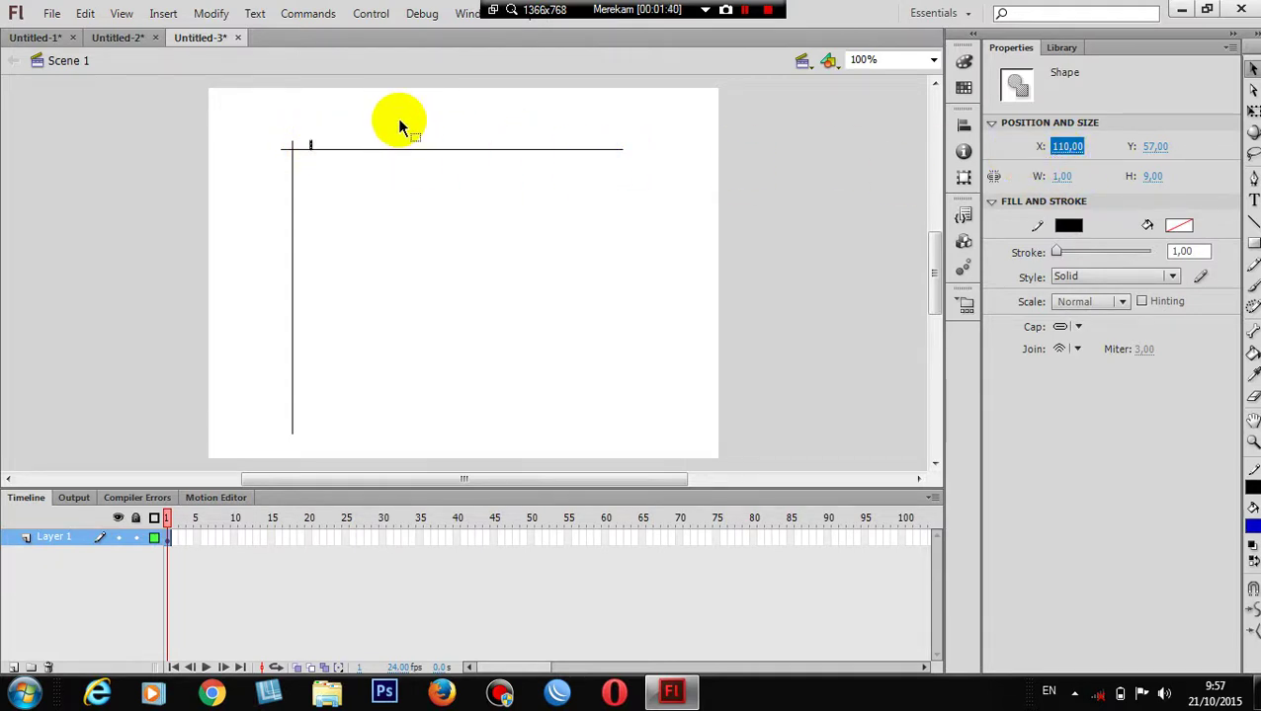
- Add another copy of the vertical tick on the horizontal line at X 130
text(90)
key(Return)
click(1060, 148)
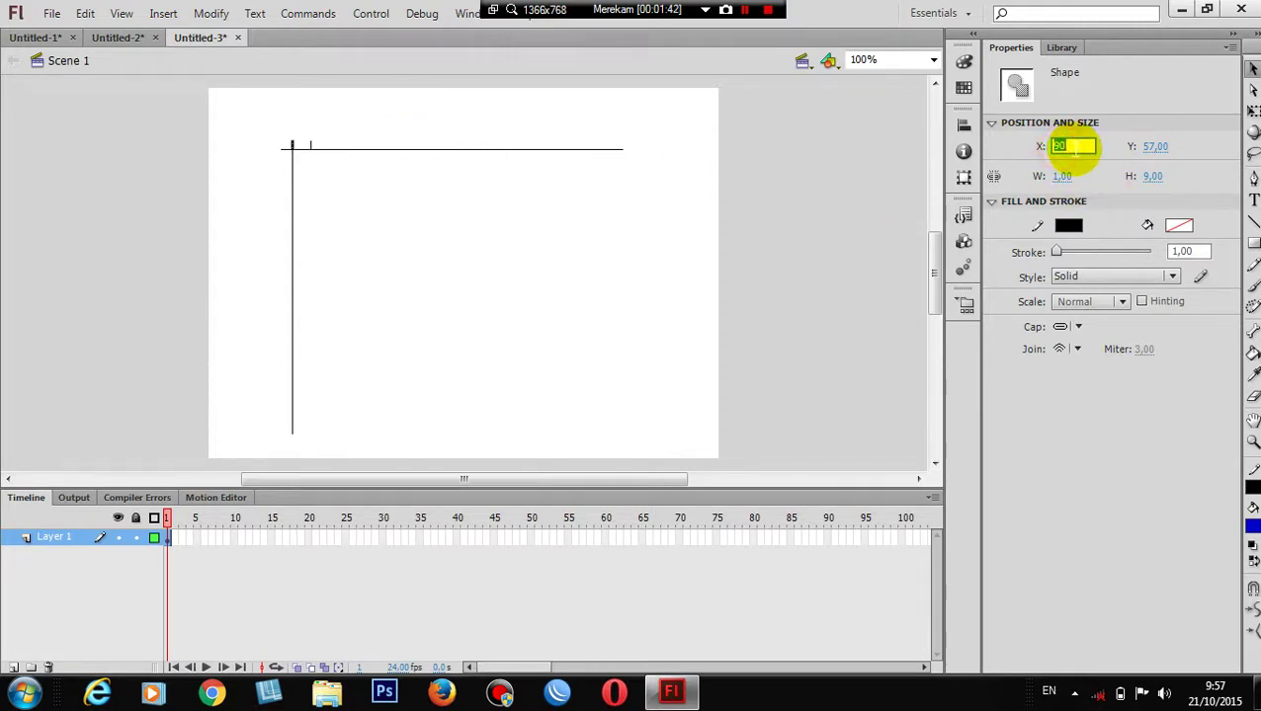
text(130)
key(Return)
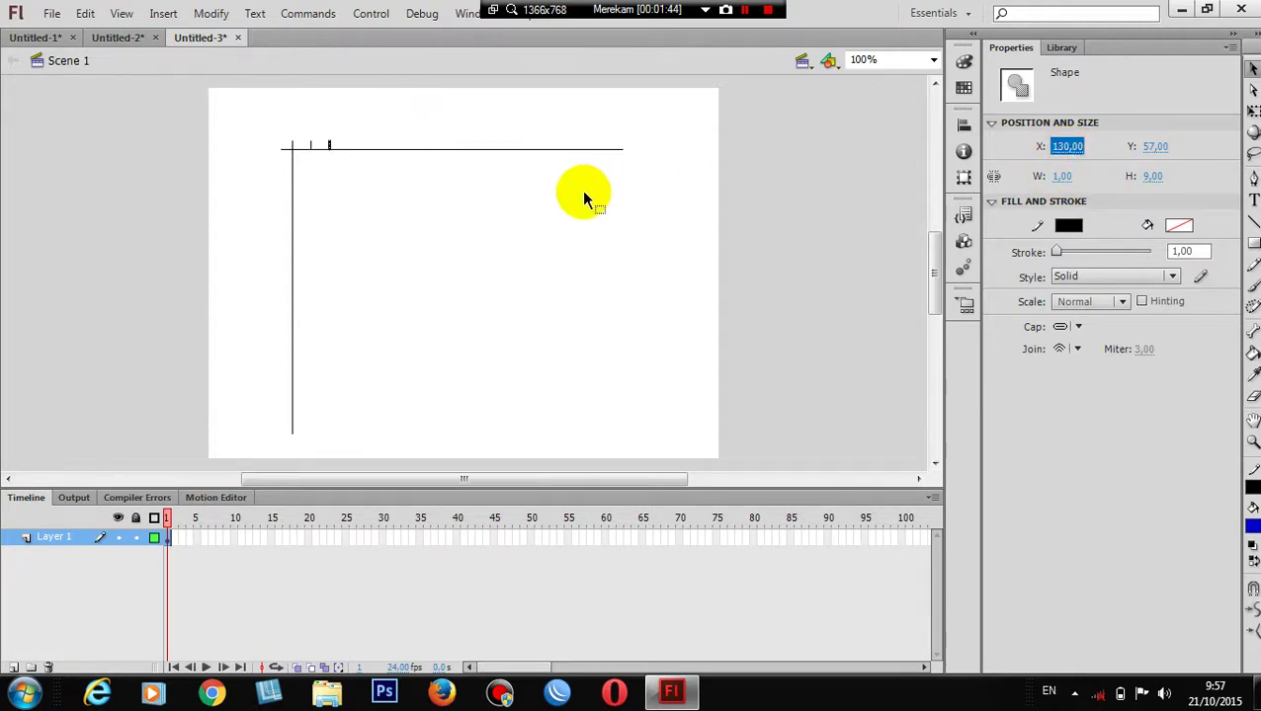
- Place a further copy of the vertical tick on the horizontal line at X 150
click(1075, 148)
text(15)
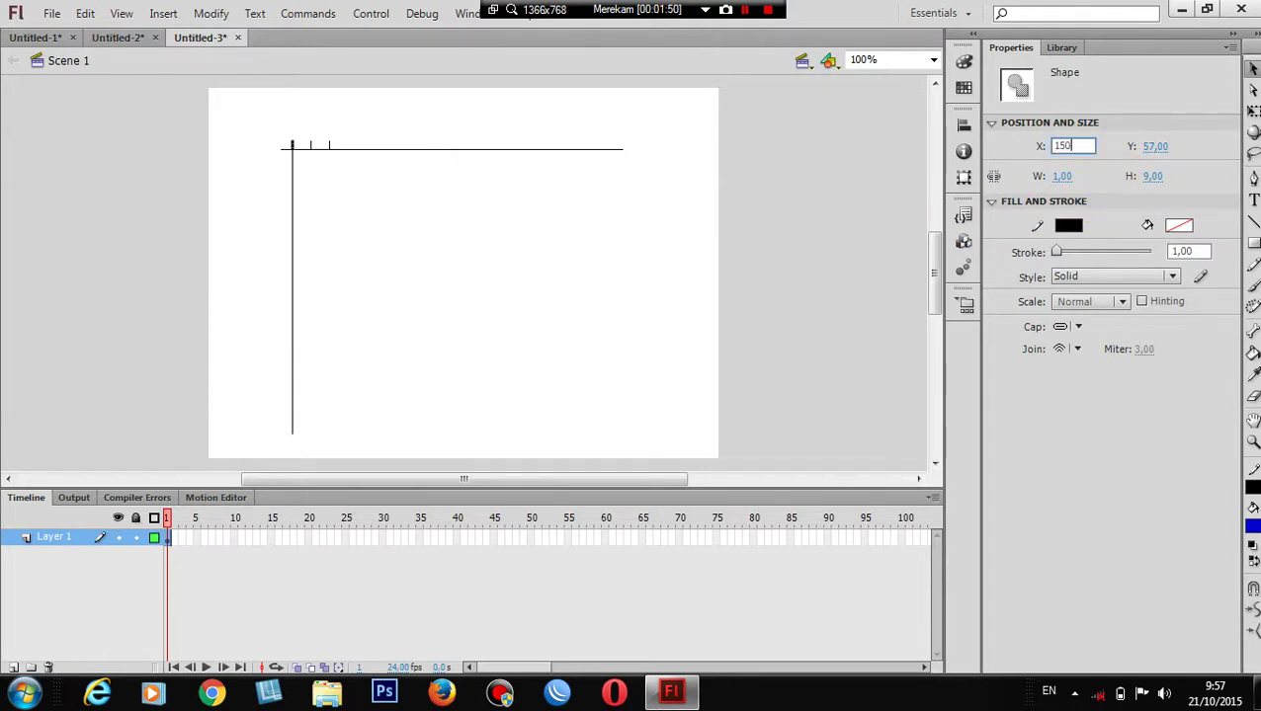
text(0)
key(Return)
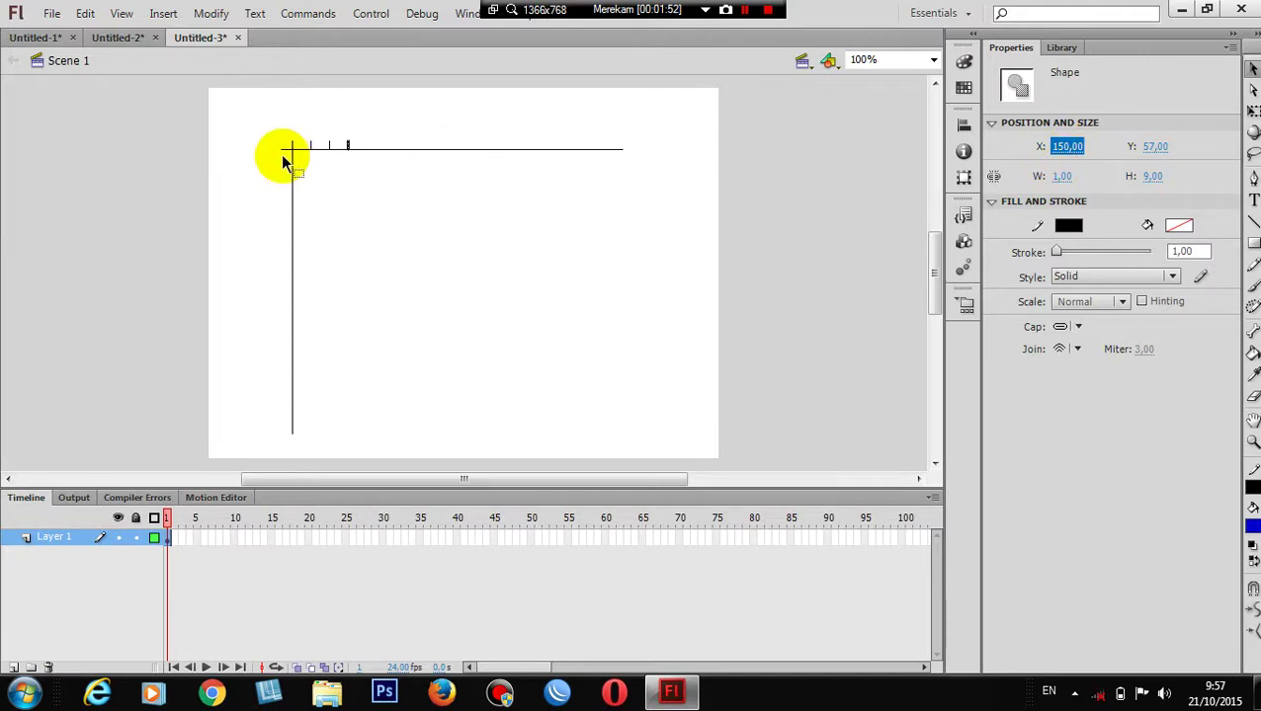
- Place one more copy of the vertical stub on the horizontal line at X 170
text(90)
key(Return)
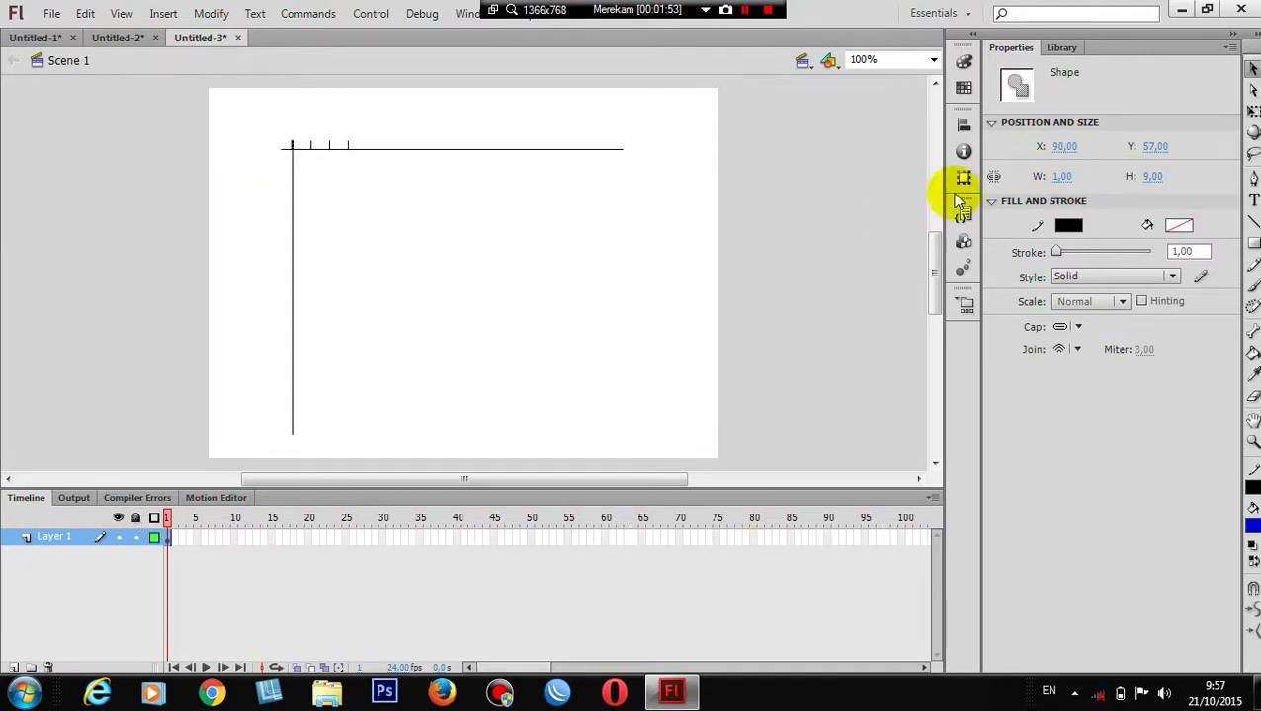
click(1065, 148)
text(1)
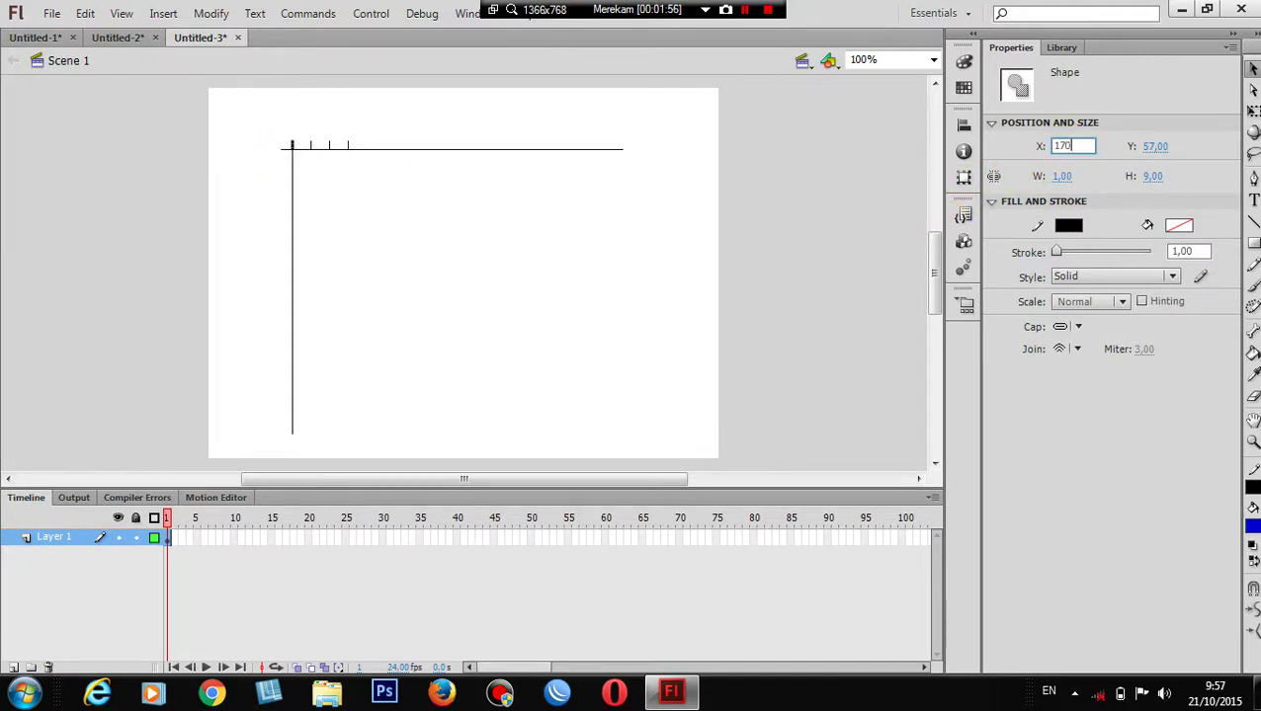
text(70)
key(Return)
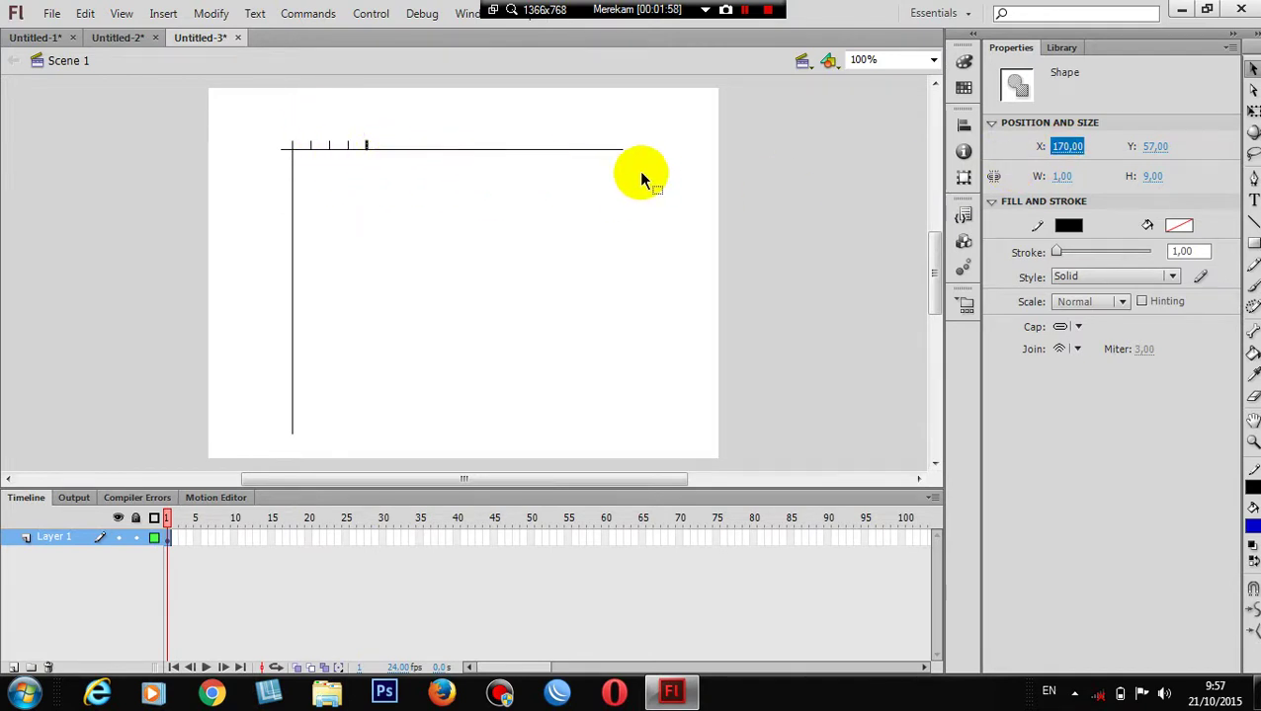
- Duplicate the short horizontal stub beside the intersection and place the copy at Y 86 on the vertical line
click(286, 149)
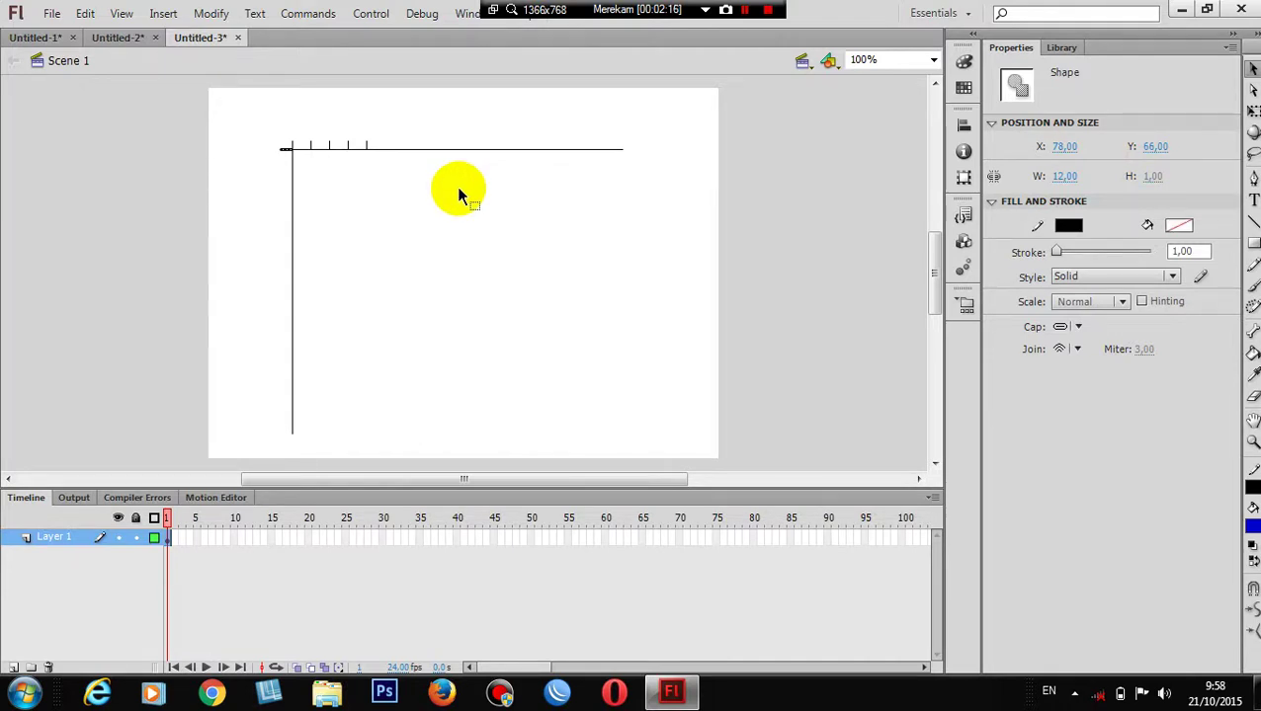
click(1153, 148)
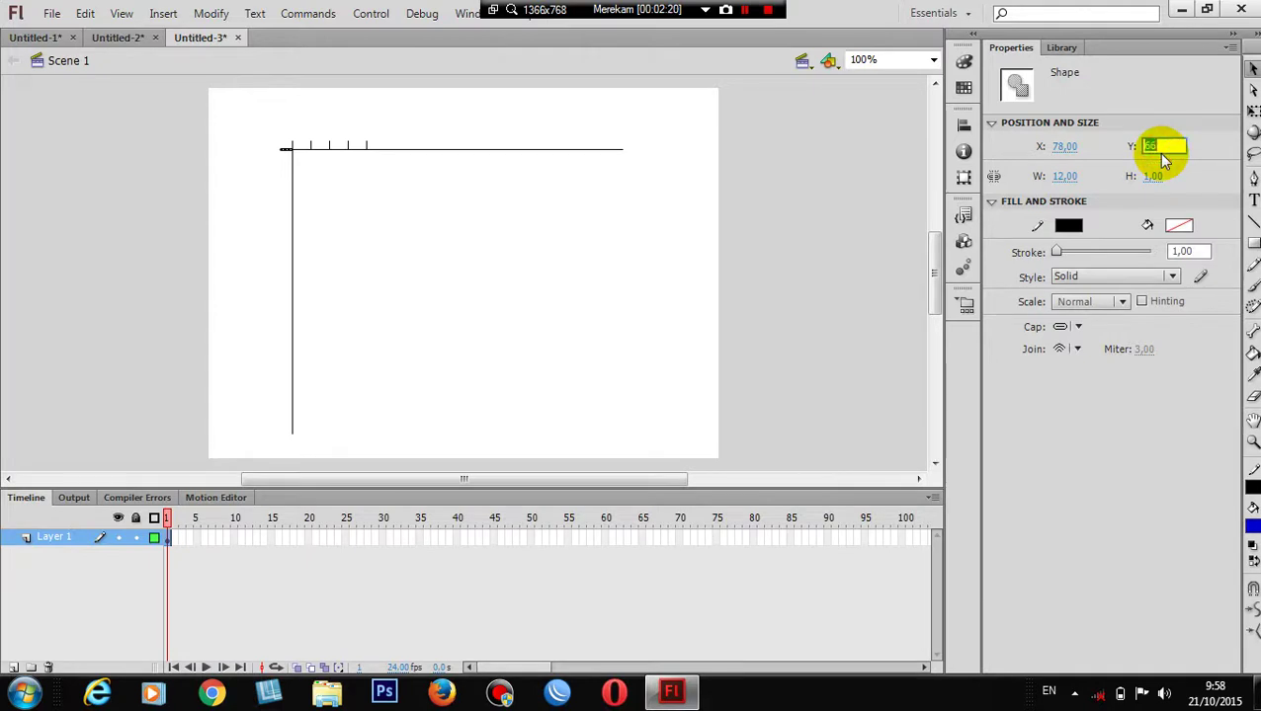
text(86)
key(Return)
key(ctrl+z)
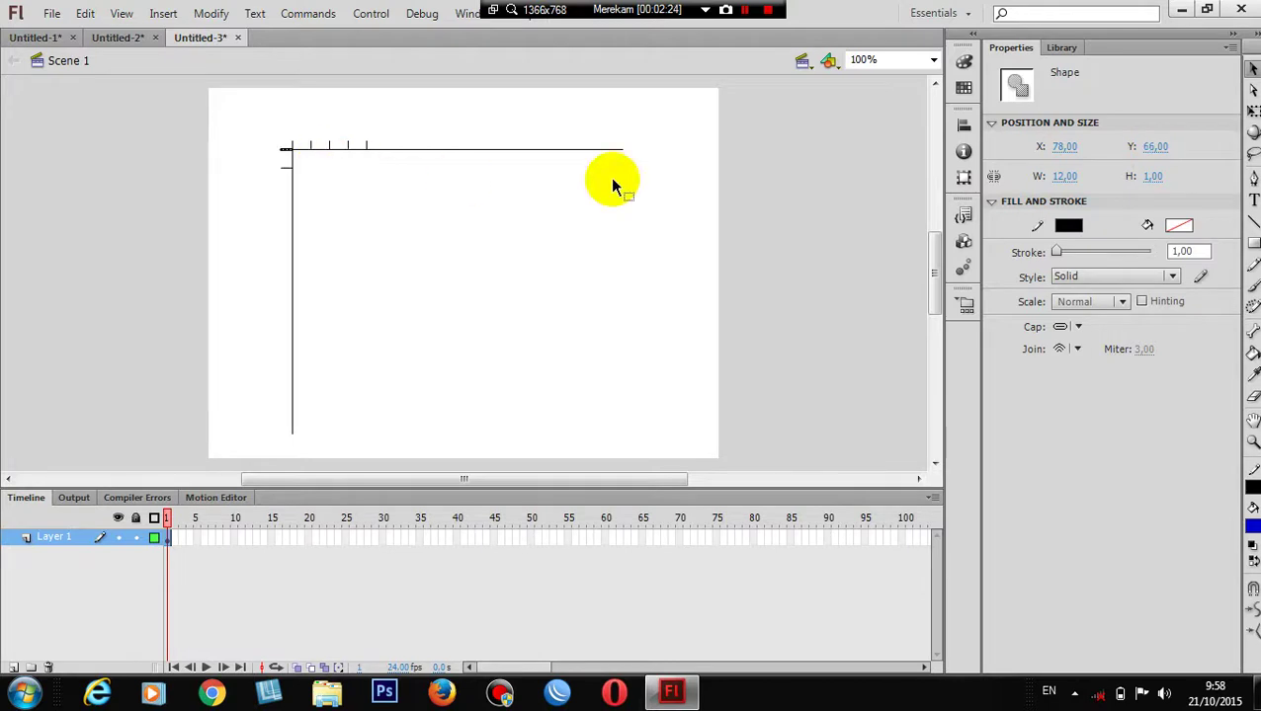
- Add two more copies of the horizontal tick along the vertical line at Y 106 and Y 126
click(1147, 148)
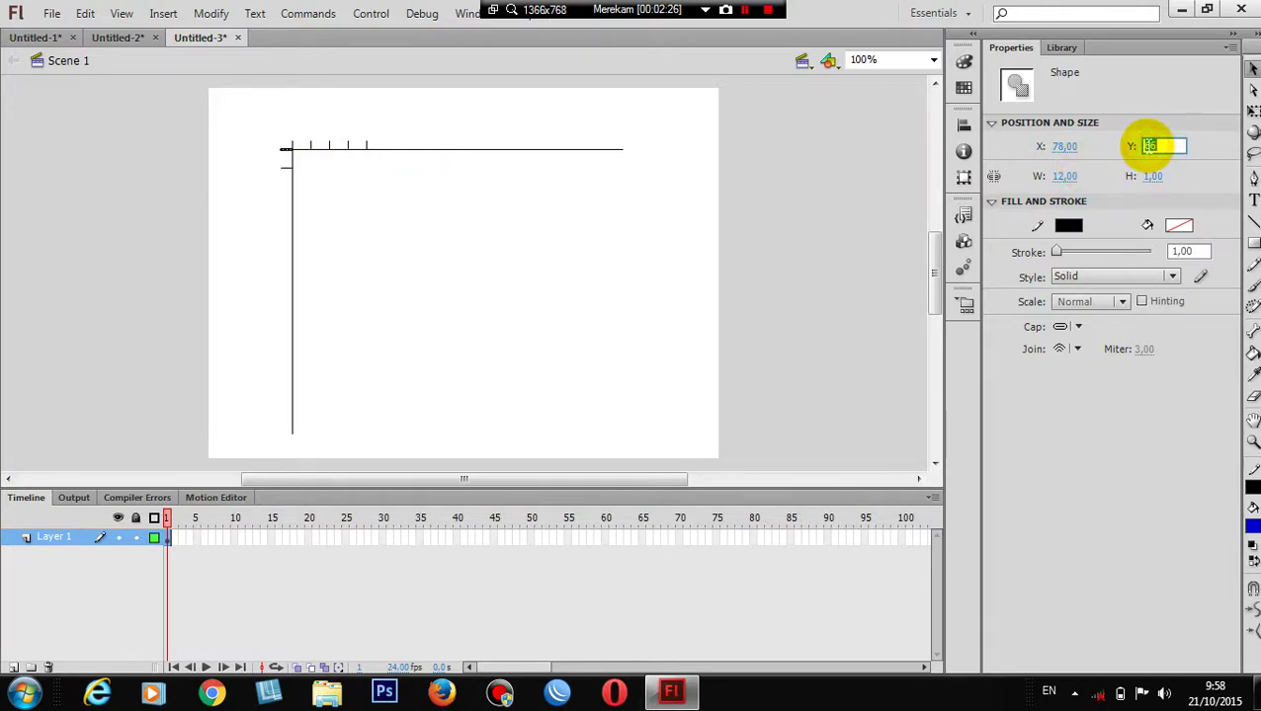
text(106)
key(Return)
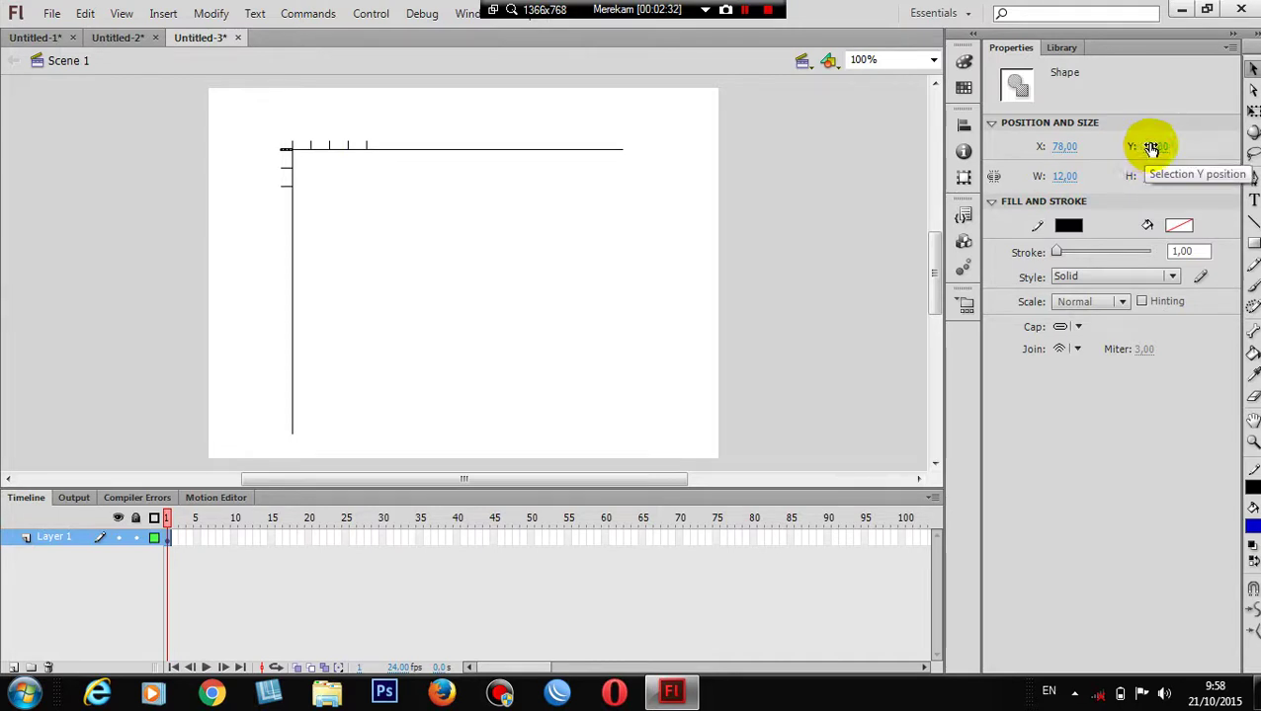
click(1156, 146)
text(12)
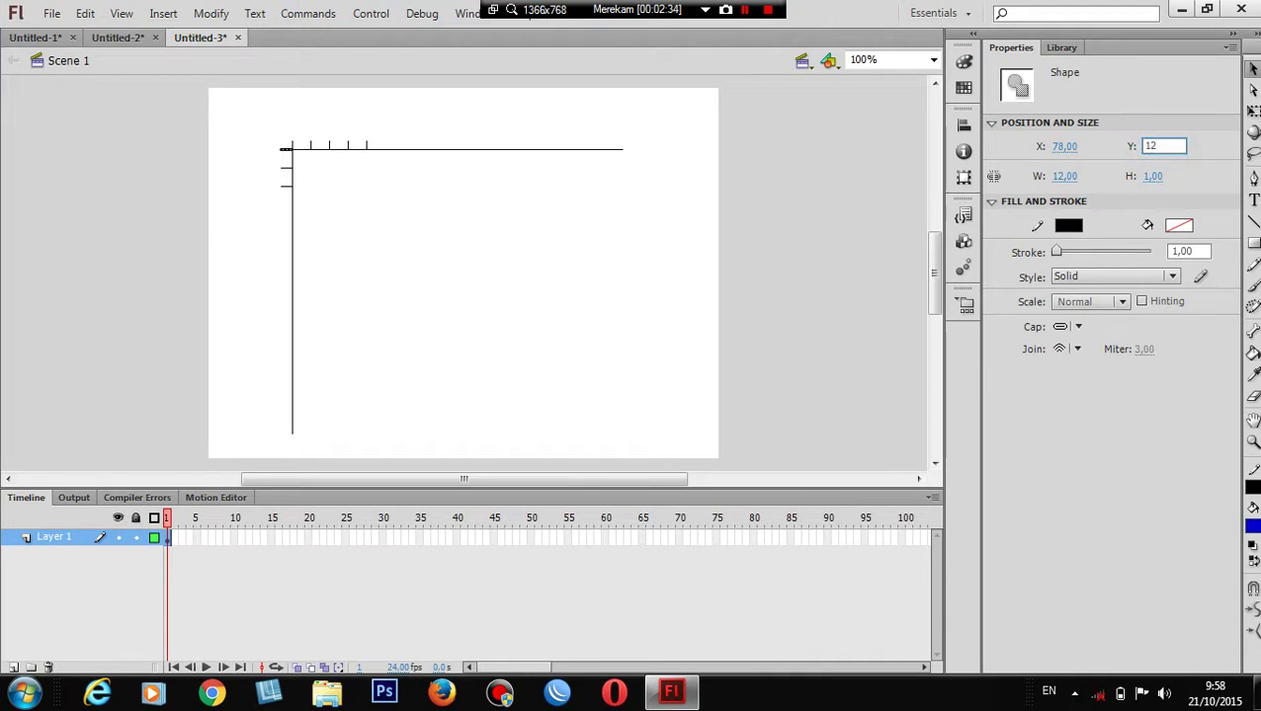
text(6)
key(Return)
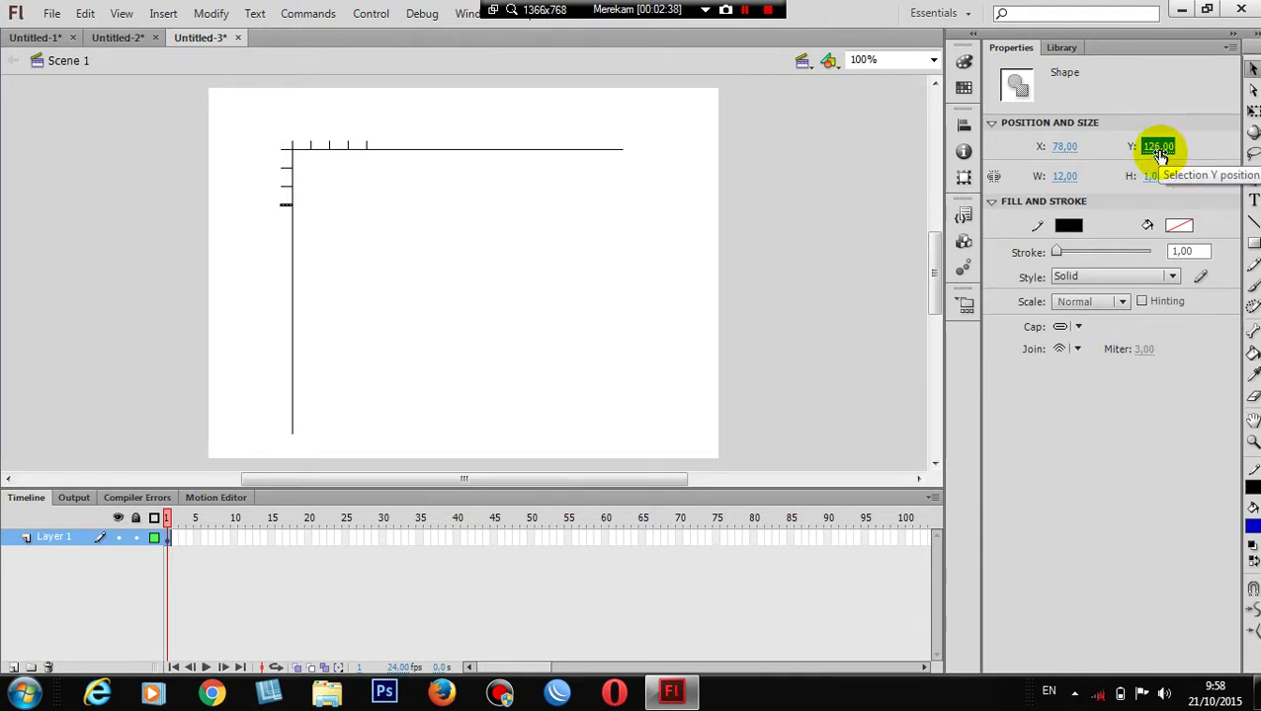
- Add a fourth horizontal tick on the vertical line at Y 146 and deselect it
text(66)
key(Return)
click(1162, 160)
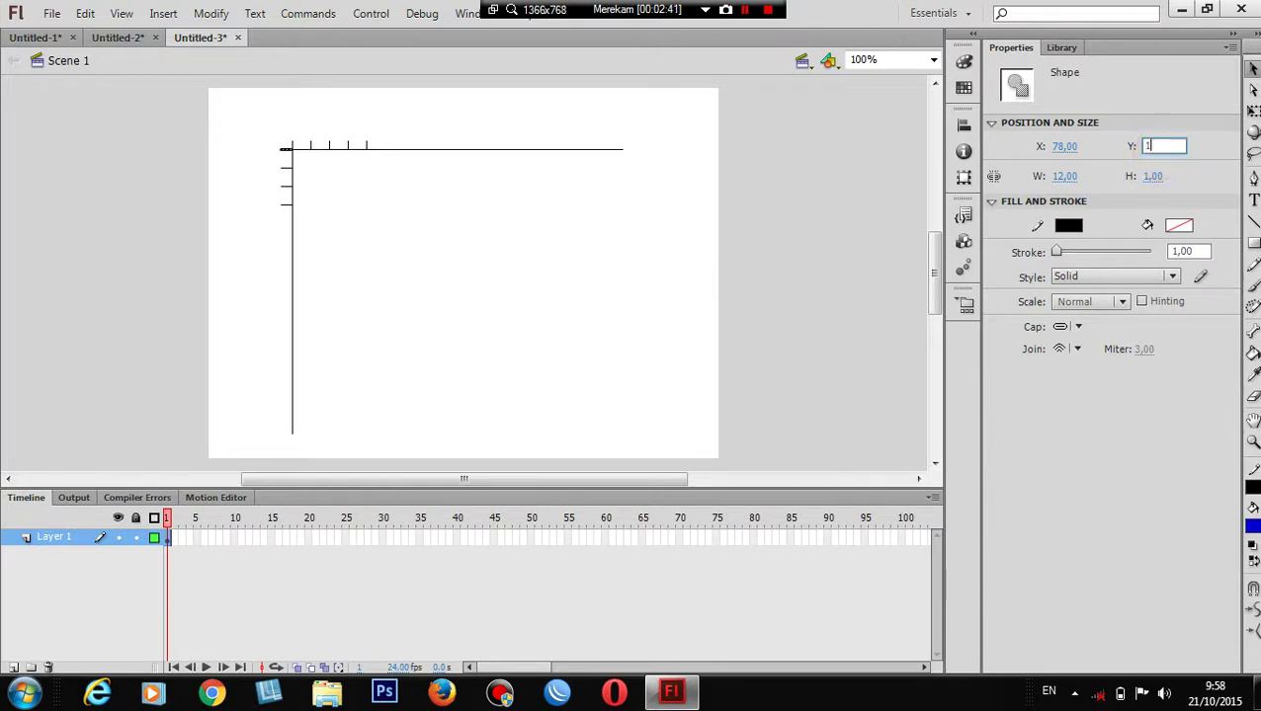
text(146)
key(Return)
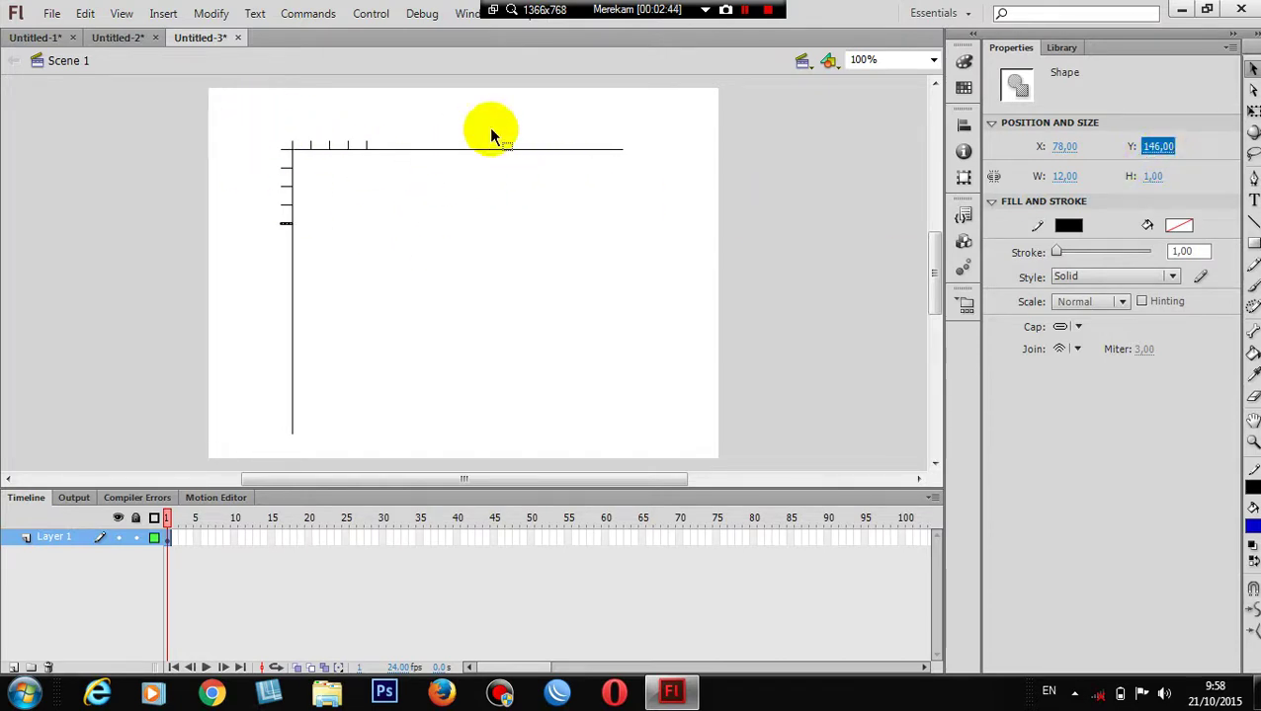
click(656, 211)
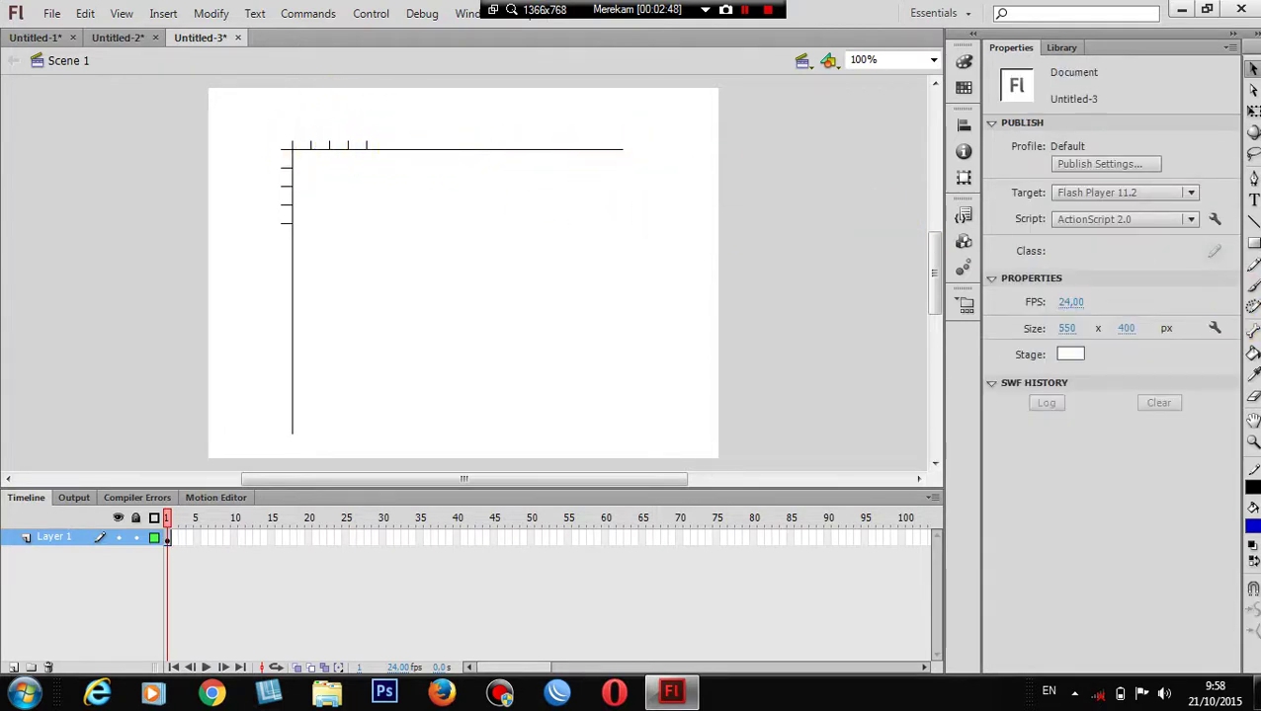
- Add a static text label "1" above the first tick of the horizontal line
click(1251, 202)
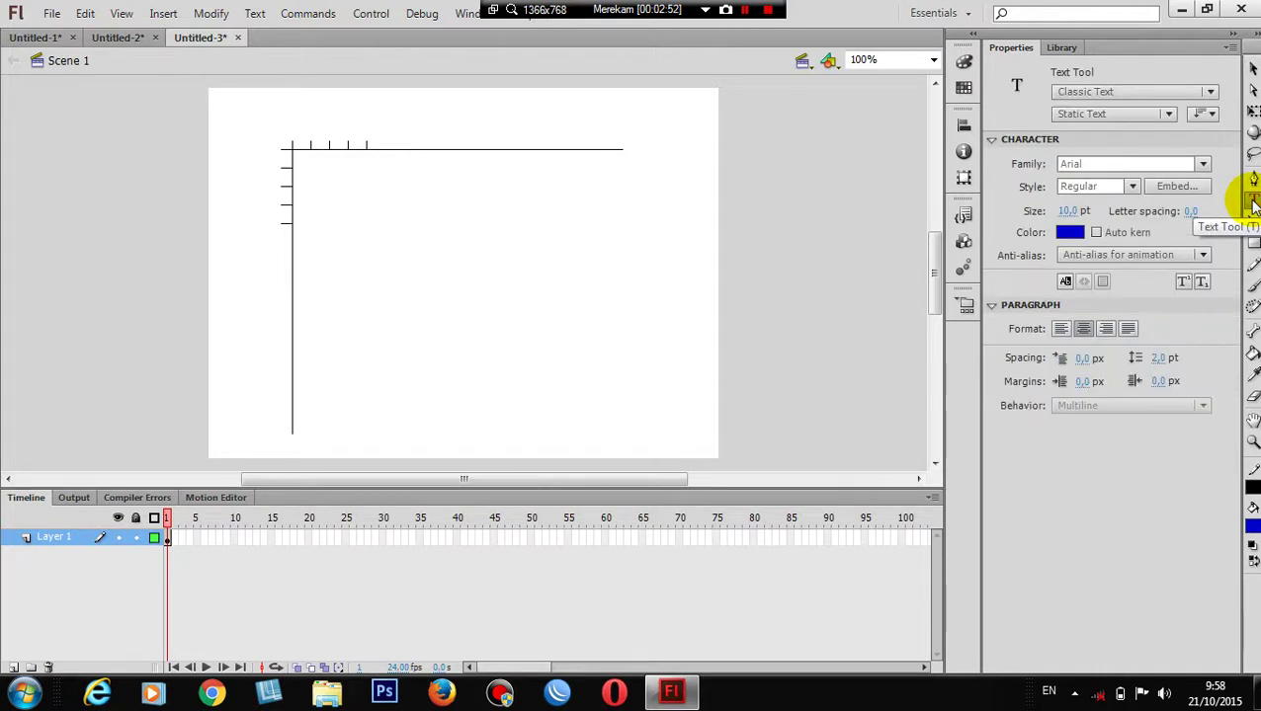
click(310, 118)
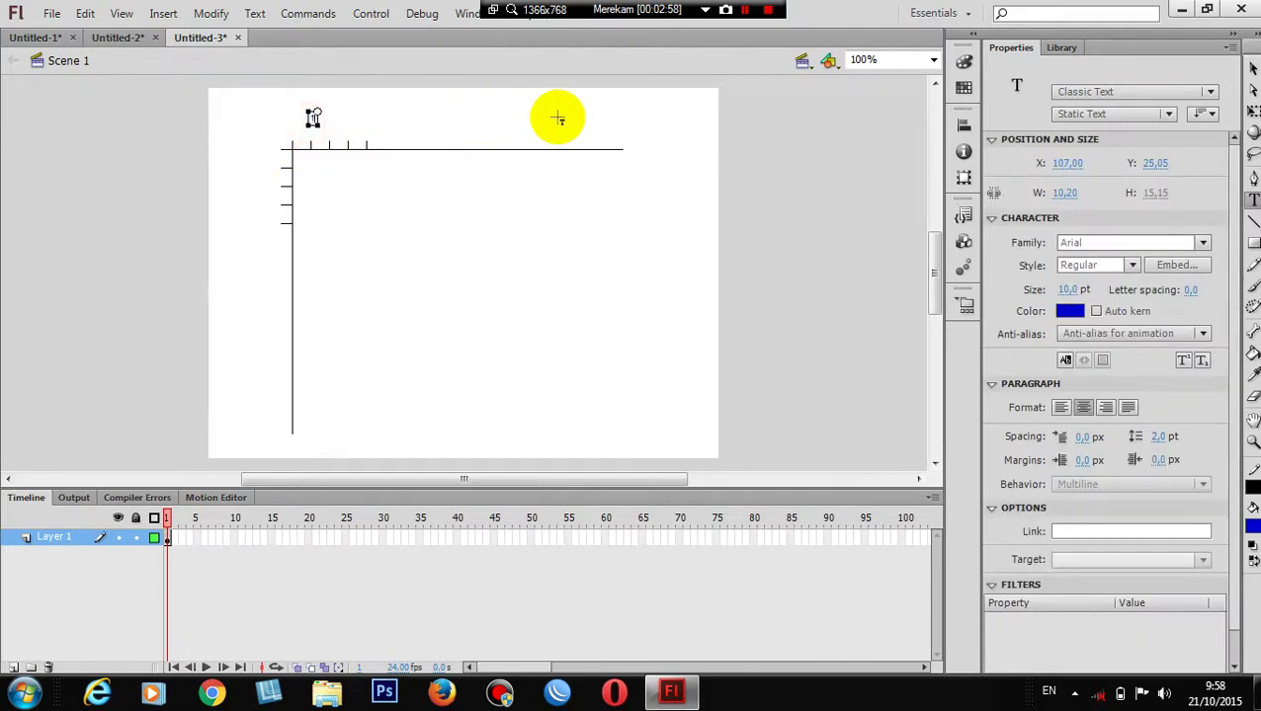
click(1251, 69)
click(425, 89)
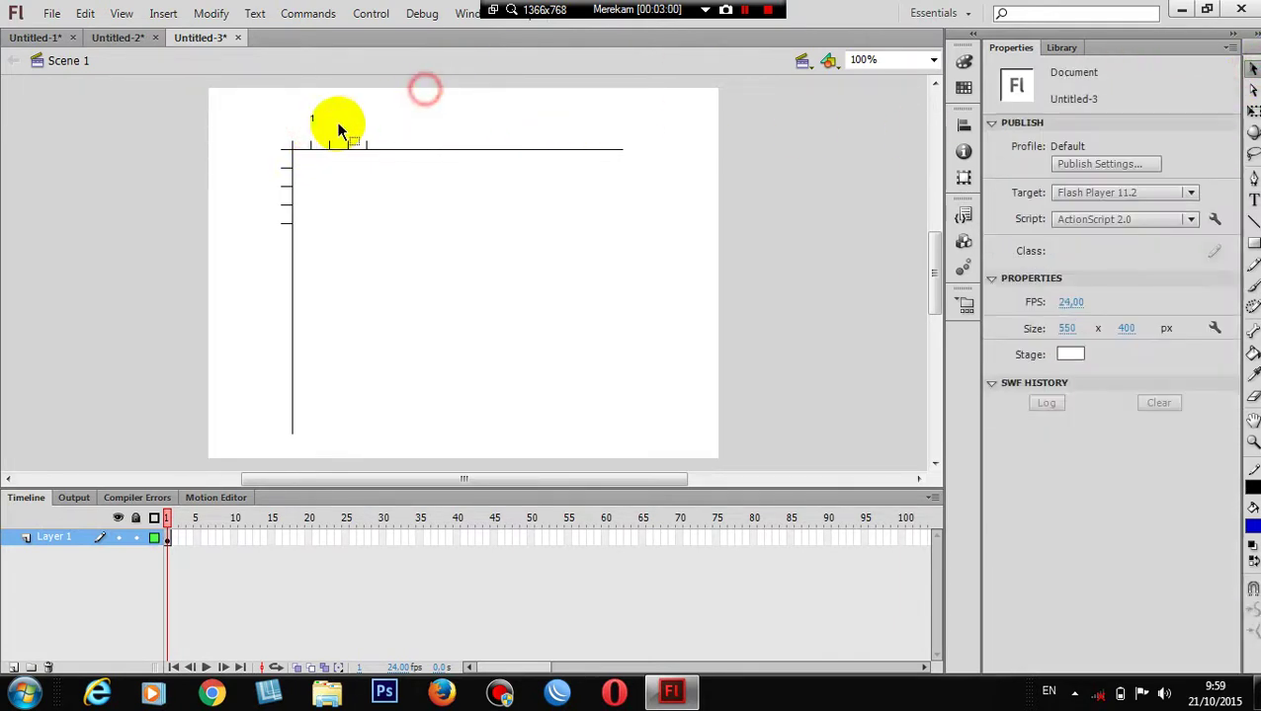
- Move the label "1" down so it sits centred just above the first tick, at about X 105, Y 39
key(z)
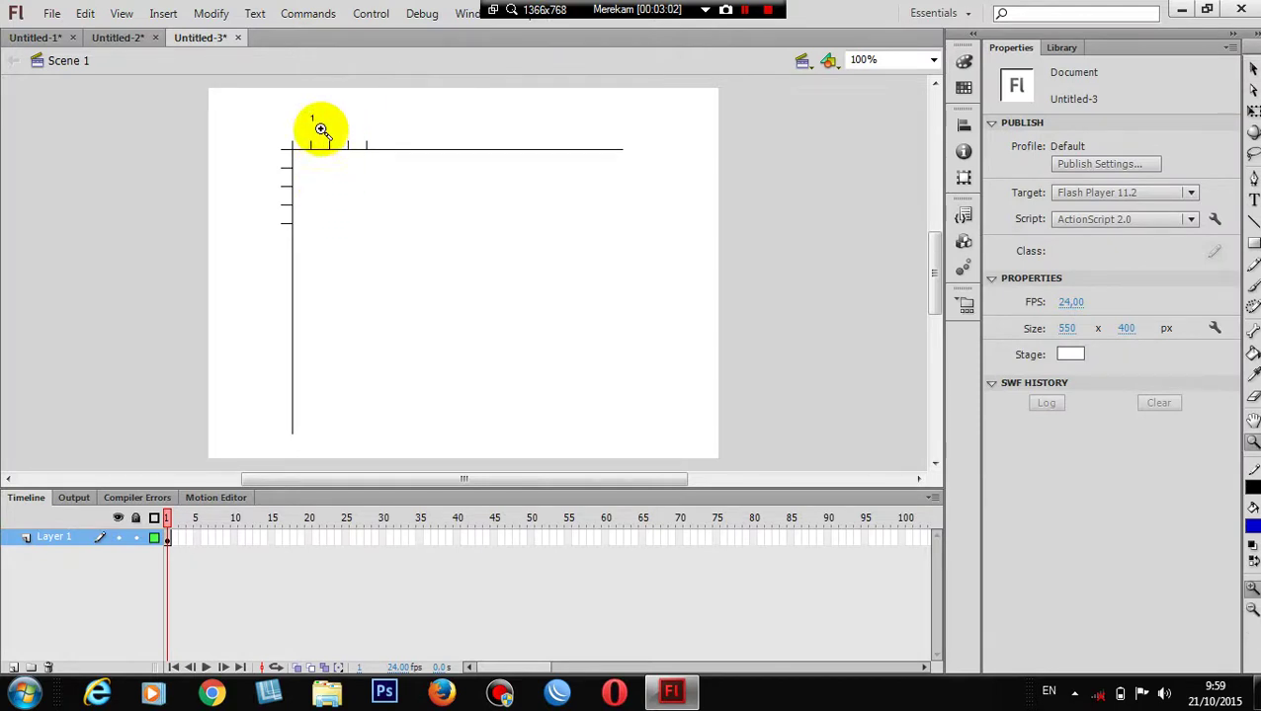
click(321, 128)
click(1251, 67)
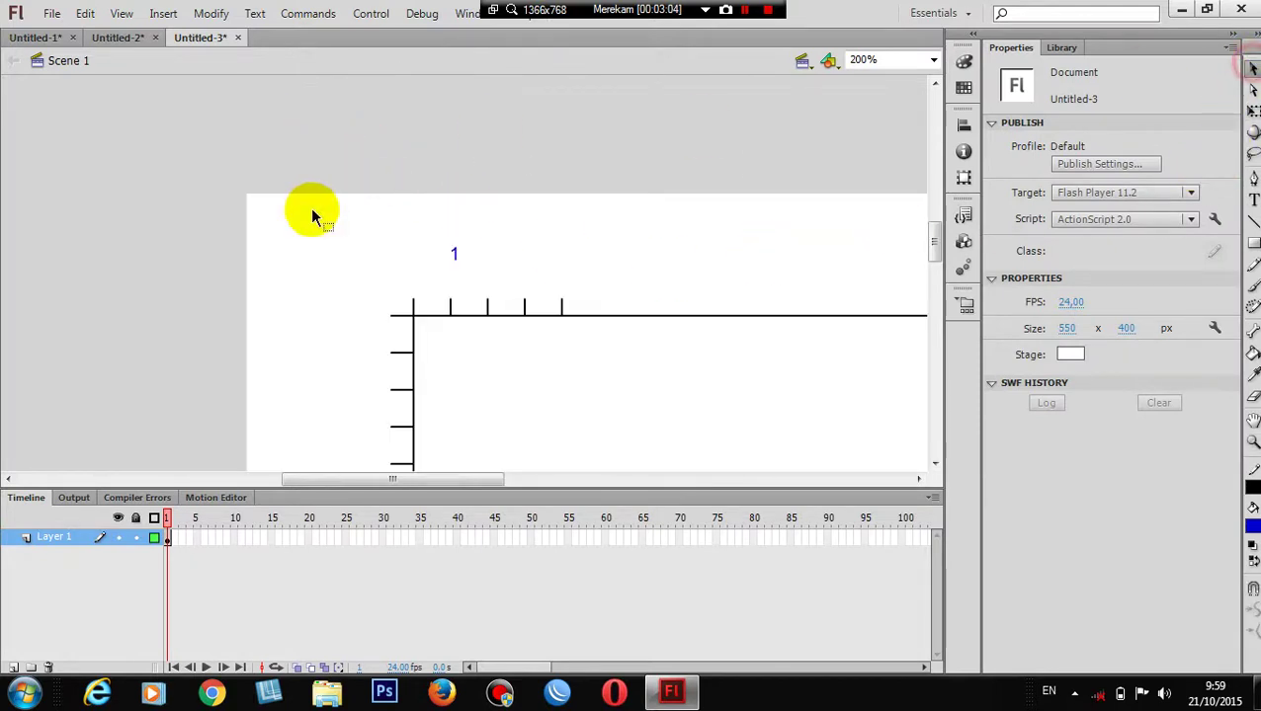
drag(455, 255, 452, 281)
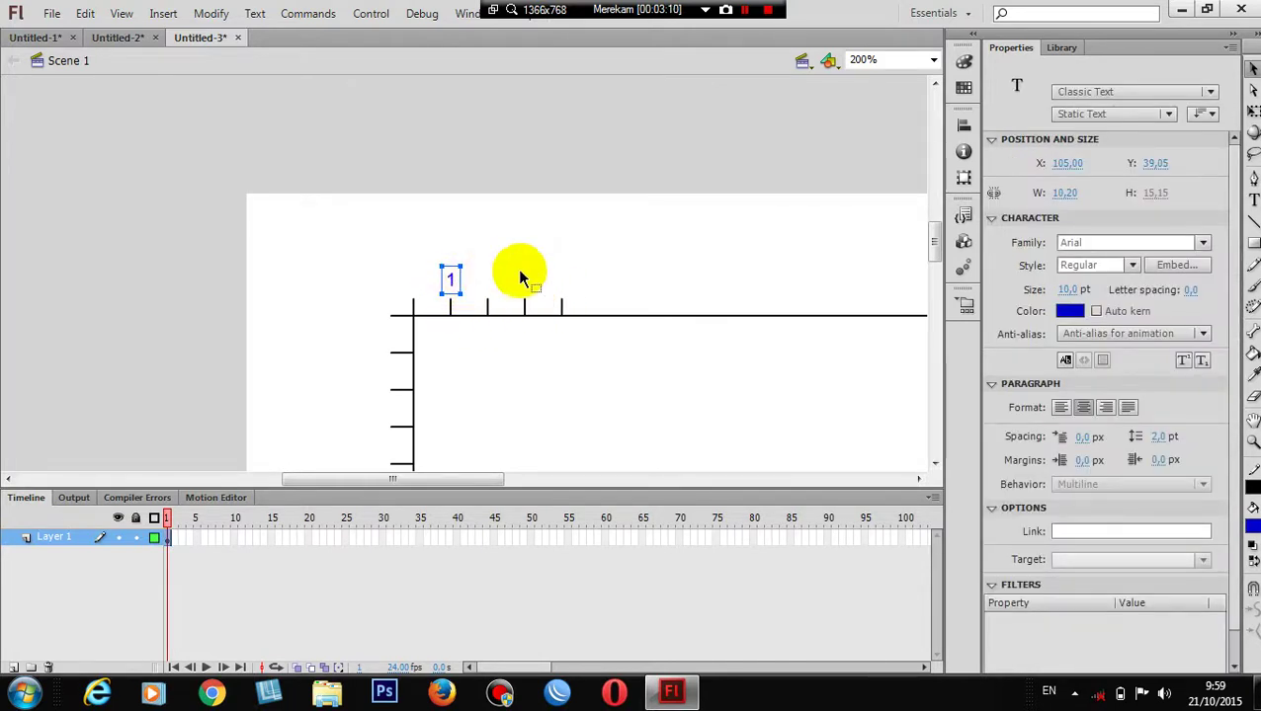
click(517, 272)
- Duplicate the label "1" above the second and third ticks of the horizontal line, aligned with the original
click(450, 282)
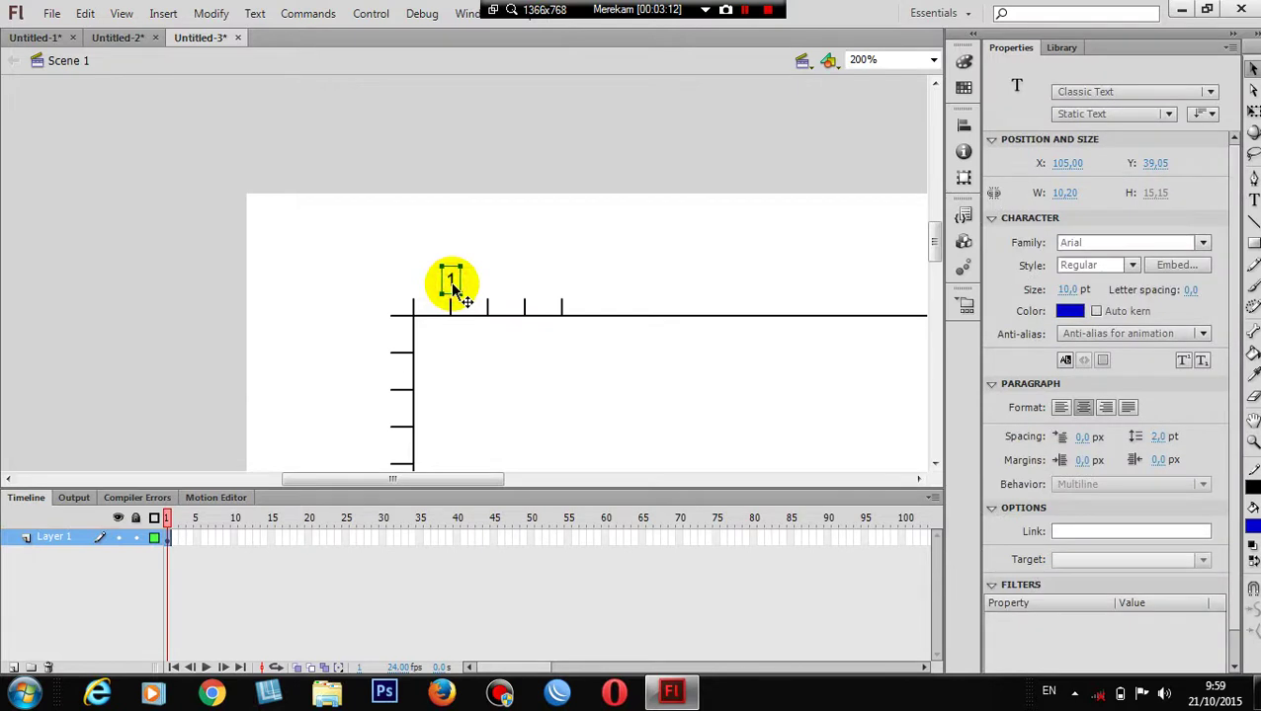
drag(450, 280, 525, 291)
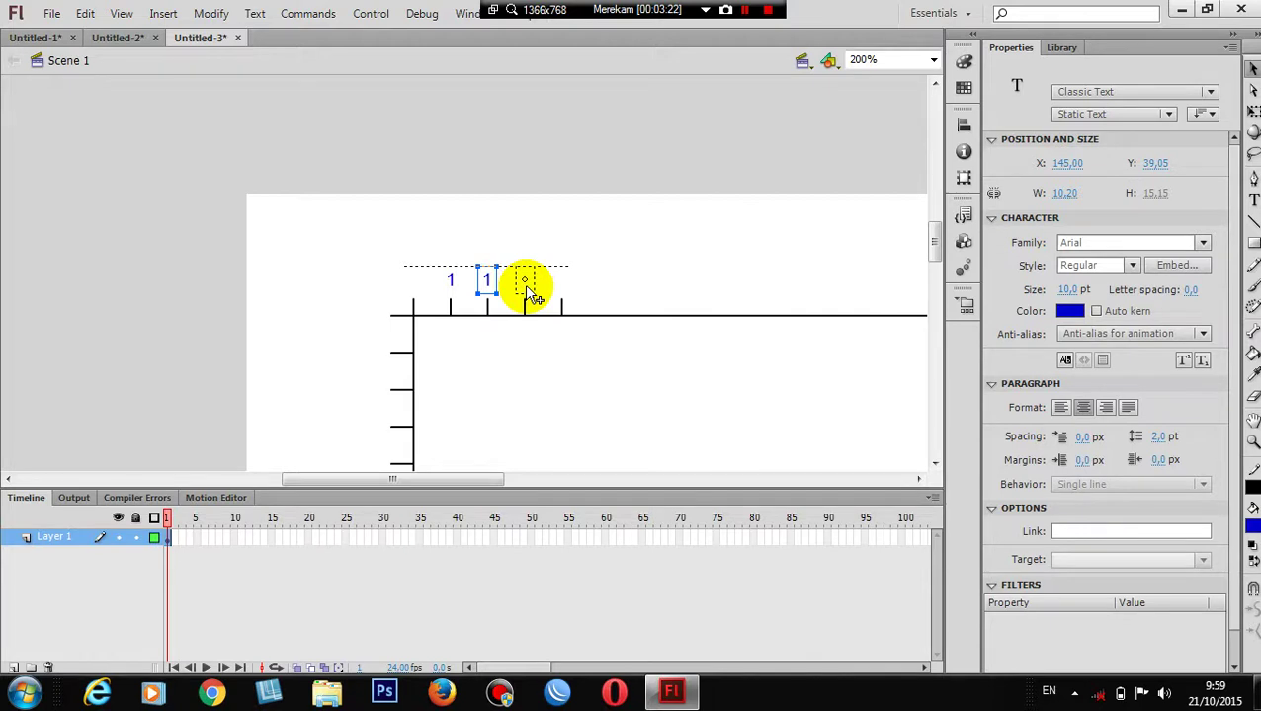
drag(526, 288, 526, 284)
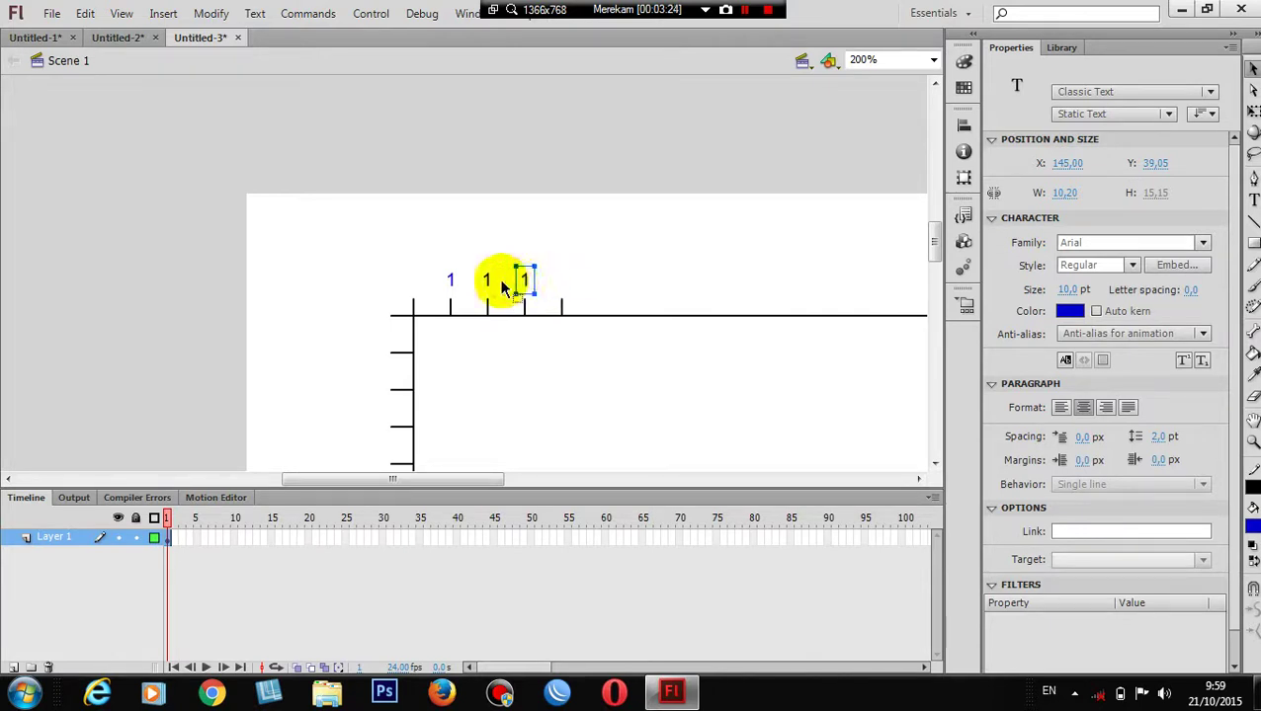
- Change the labels above the second and third ticks of the horizontal line to "2" and "3"
click(490, 284)
double_click(490, 284)
double_click(490, 284)
text(2)
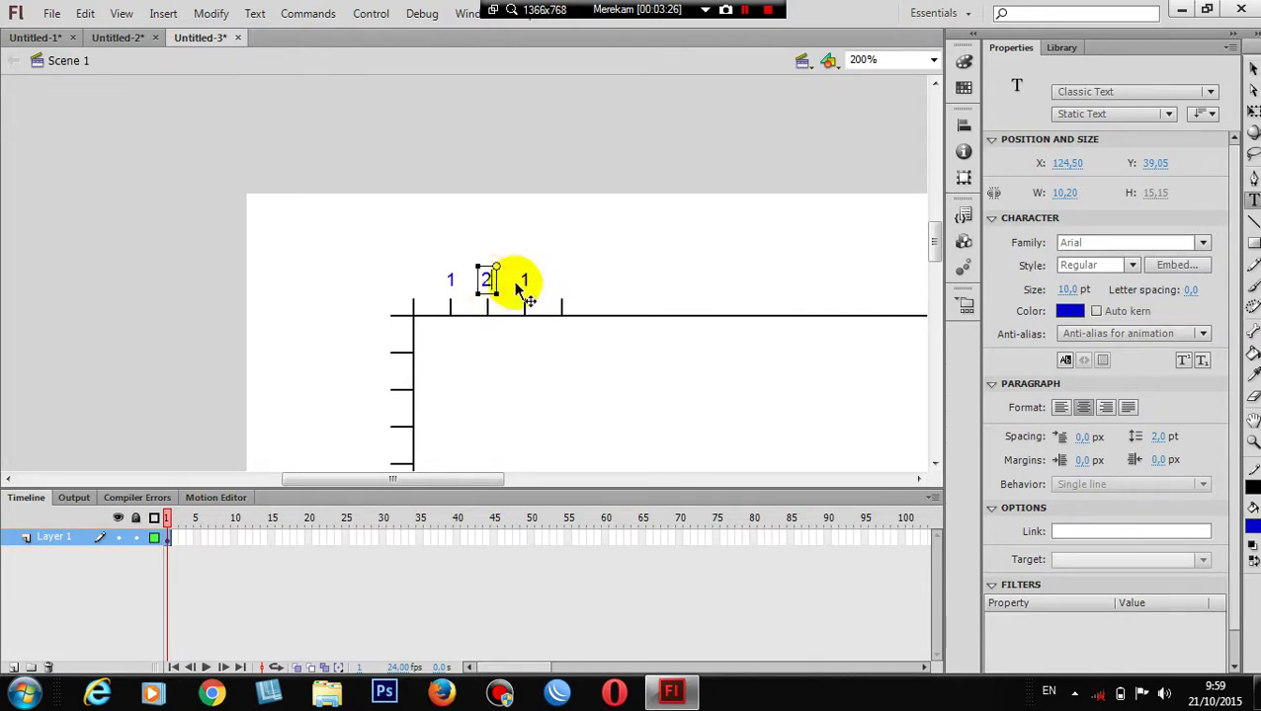
double_click(525, 280)
text(3)
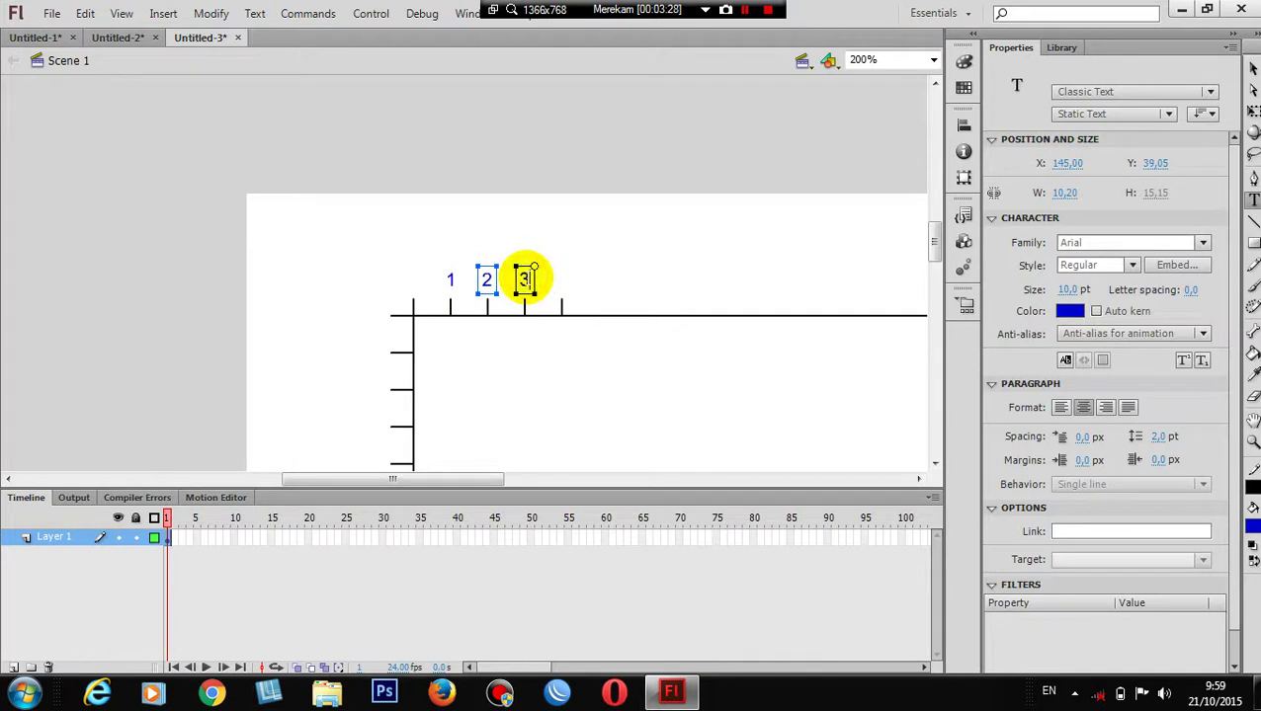
click(1250, 71)
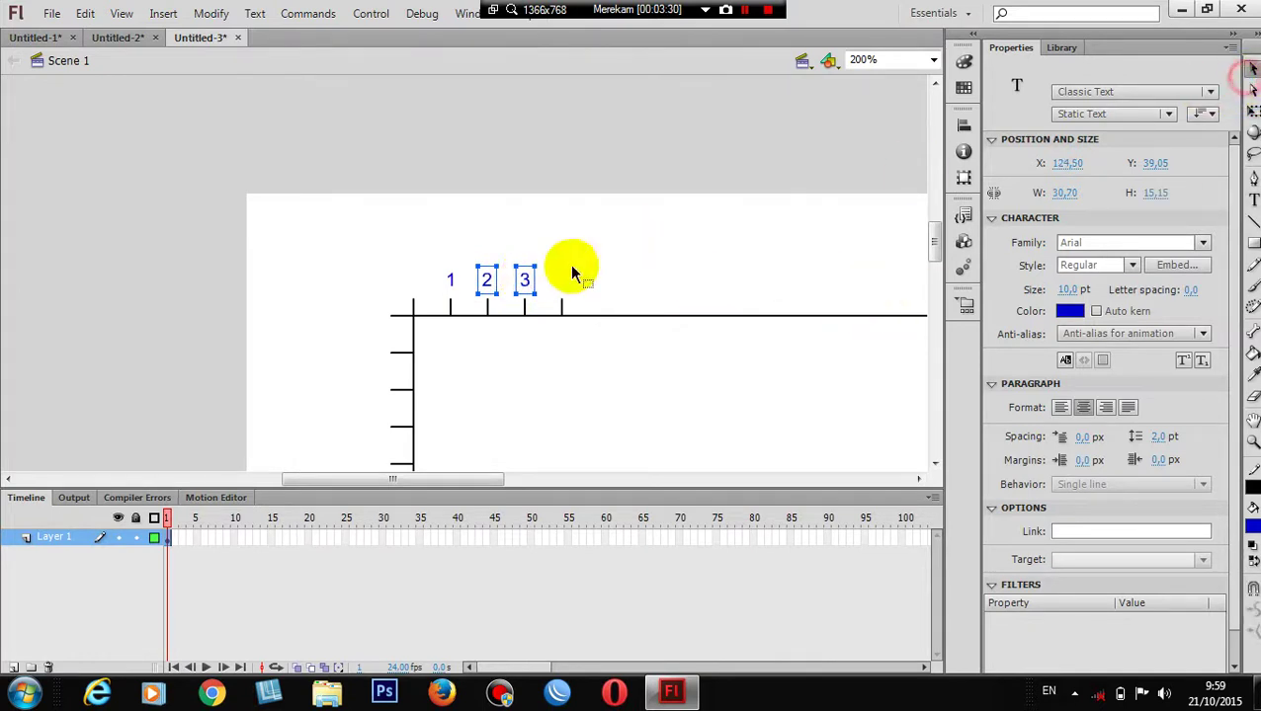
- Duplicate the horizontal line's label "1" beside the first three ticks of the vertical line, all at X 65.10
shift+click(451, 279)
click(451, 281)
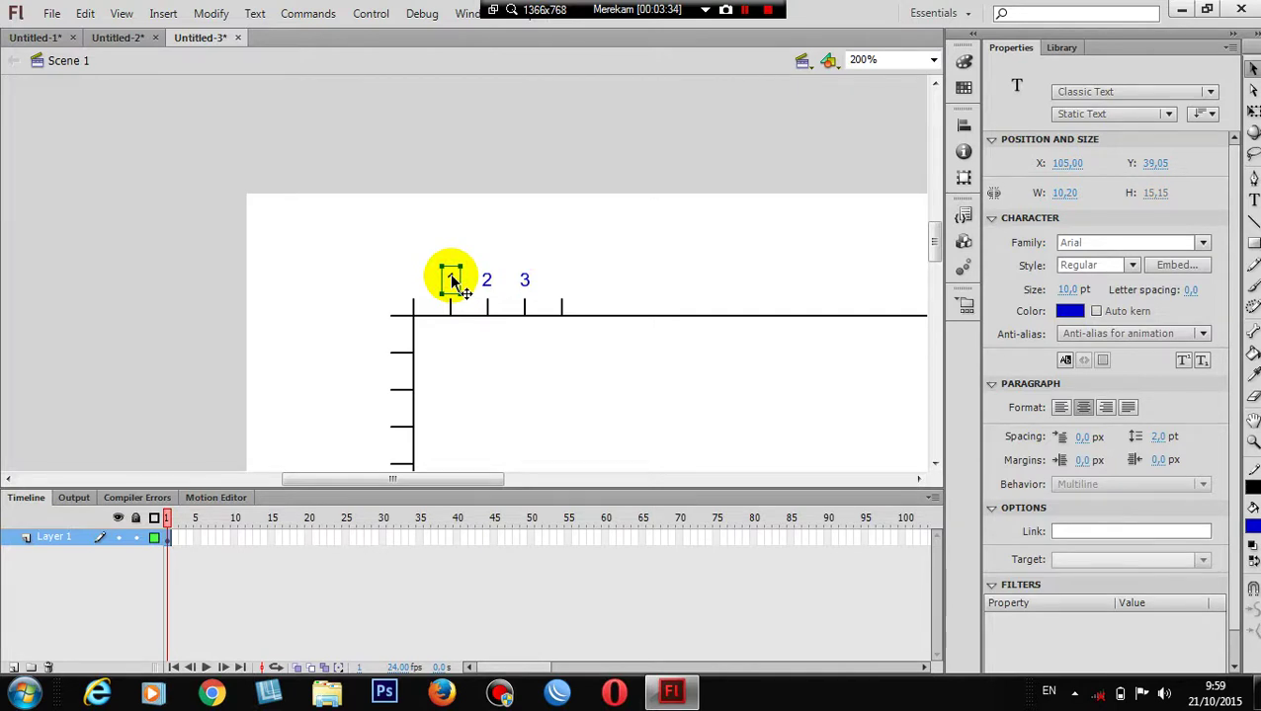
drag(451, 277, 376, 354)
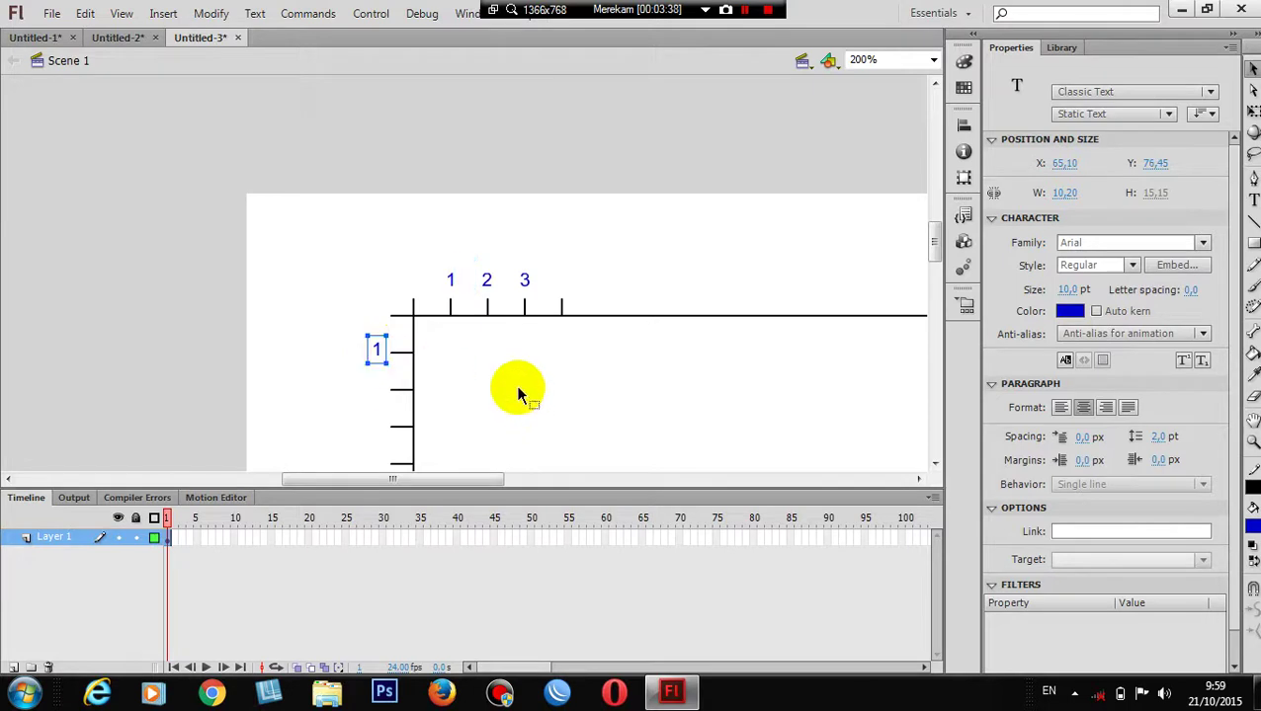
drag(931, 249, 934, 285)
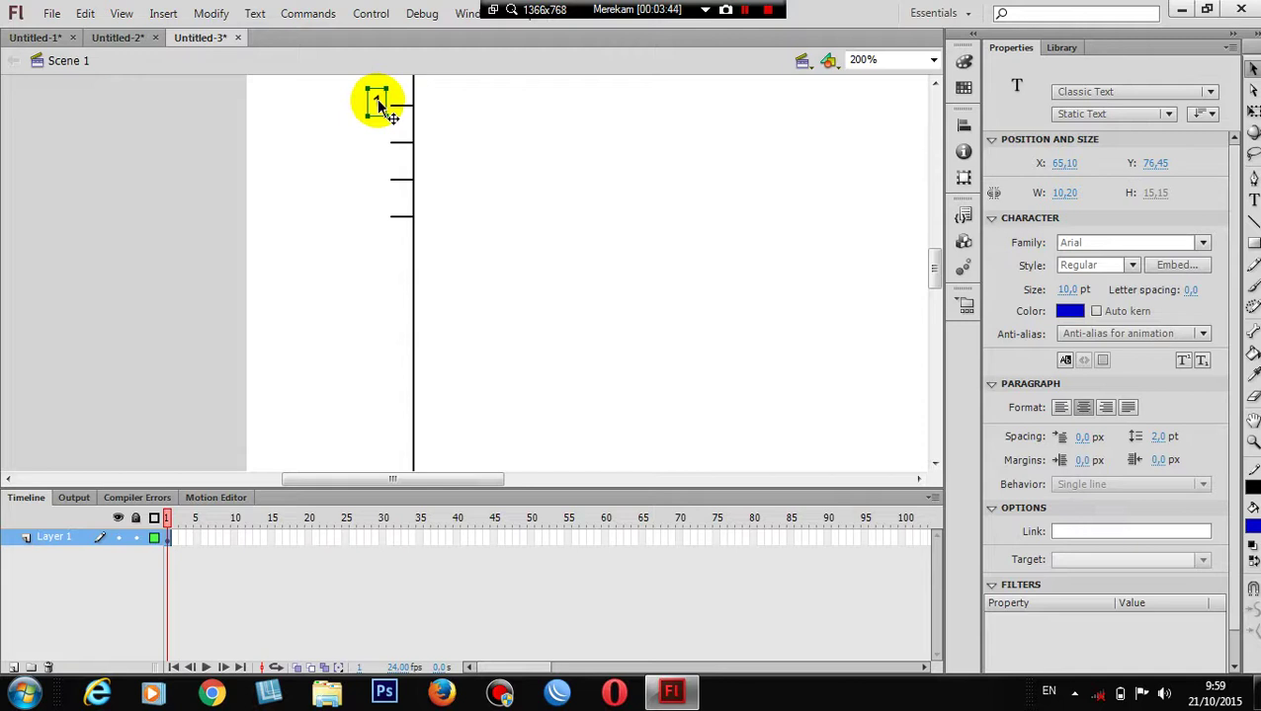
drag(380, 103, 385, 141)
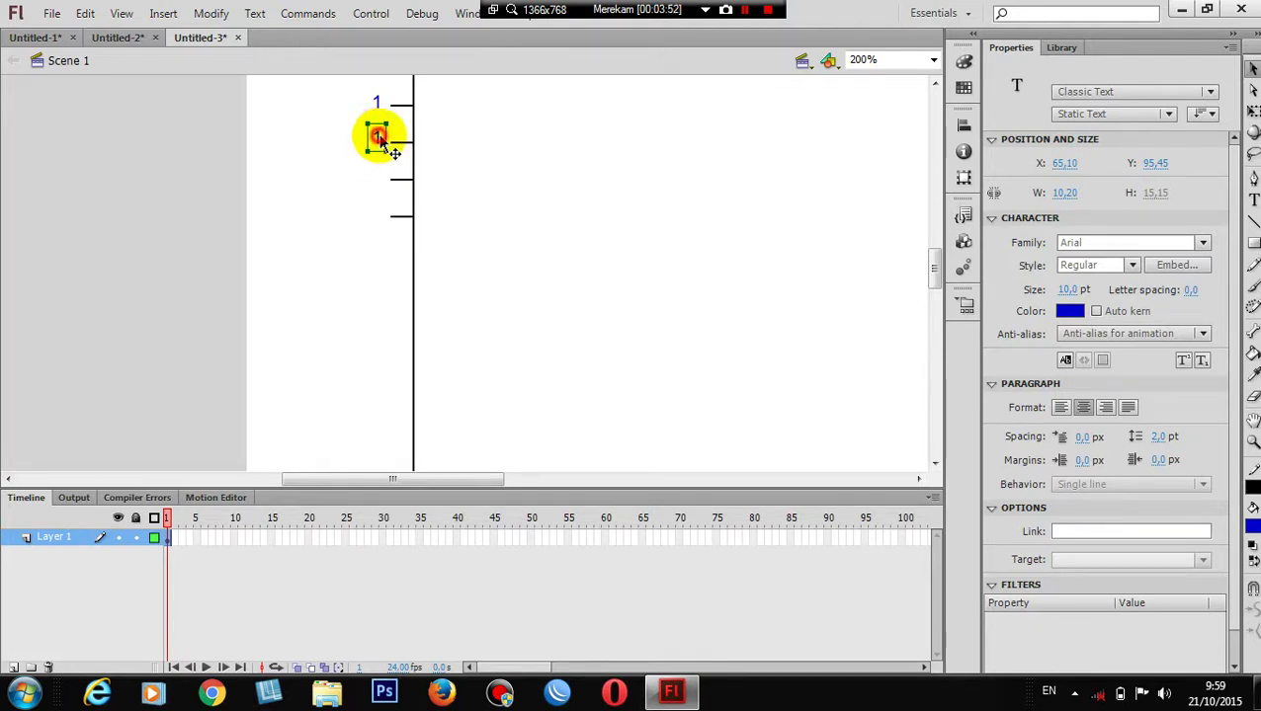
drag(382, 139, 379, 178)
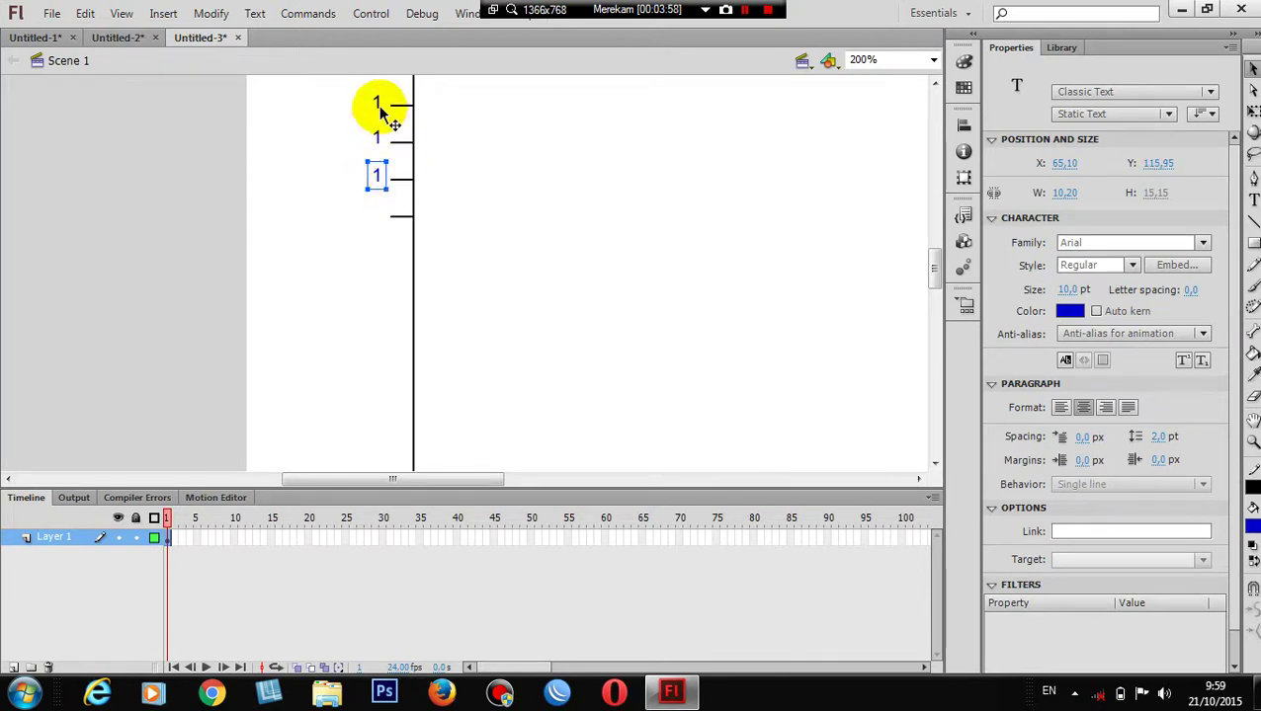
- Change the labels beside the second and third ticks of the vertical line to "2" and "3"
double_click(377, 103)
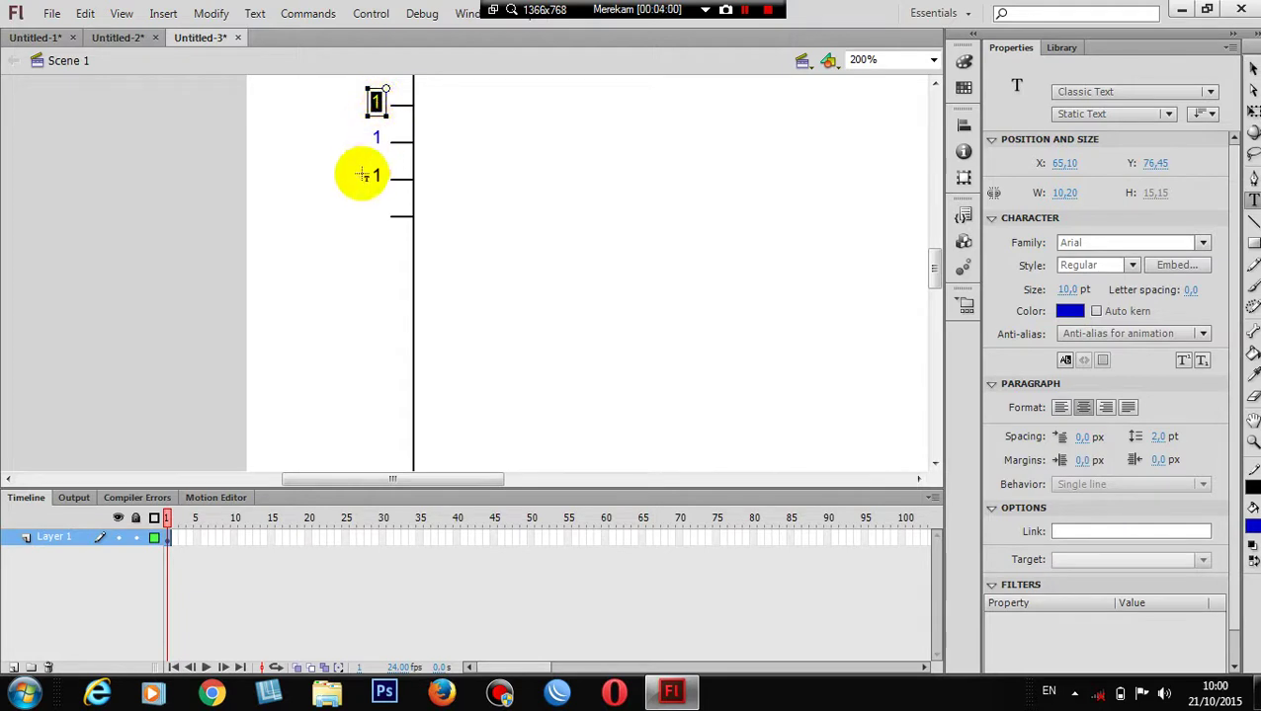
click(377, 138)
text(2)
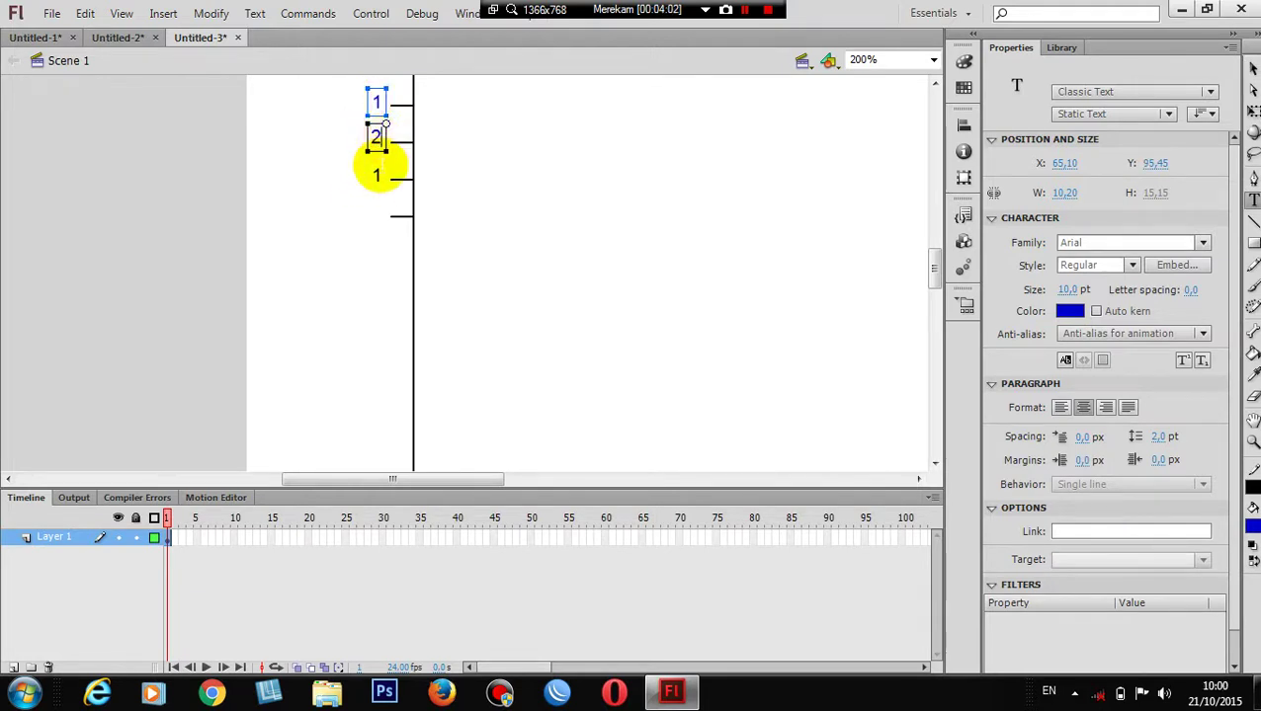
double_click(377, 175)
text(3)
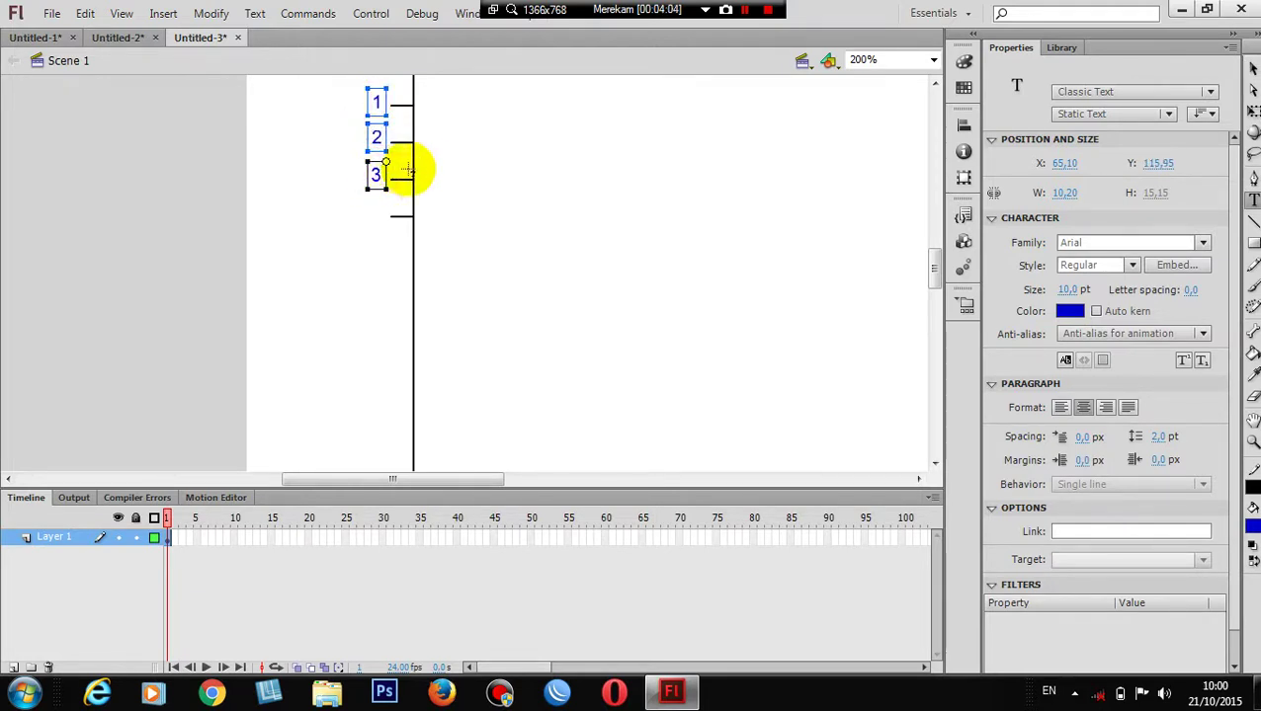
- Switch to the Untitled-2 document with the completed axes and deselect the highlighted line segment
click(123, 38)
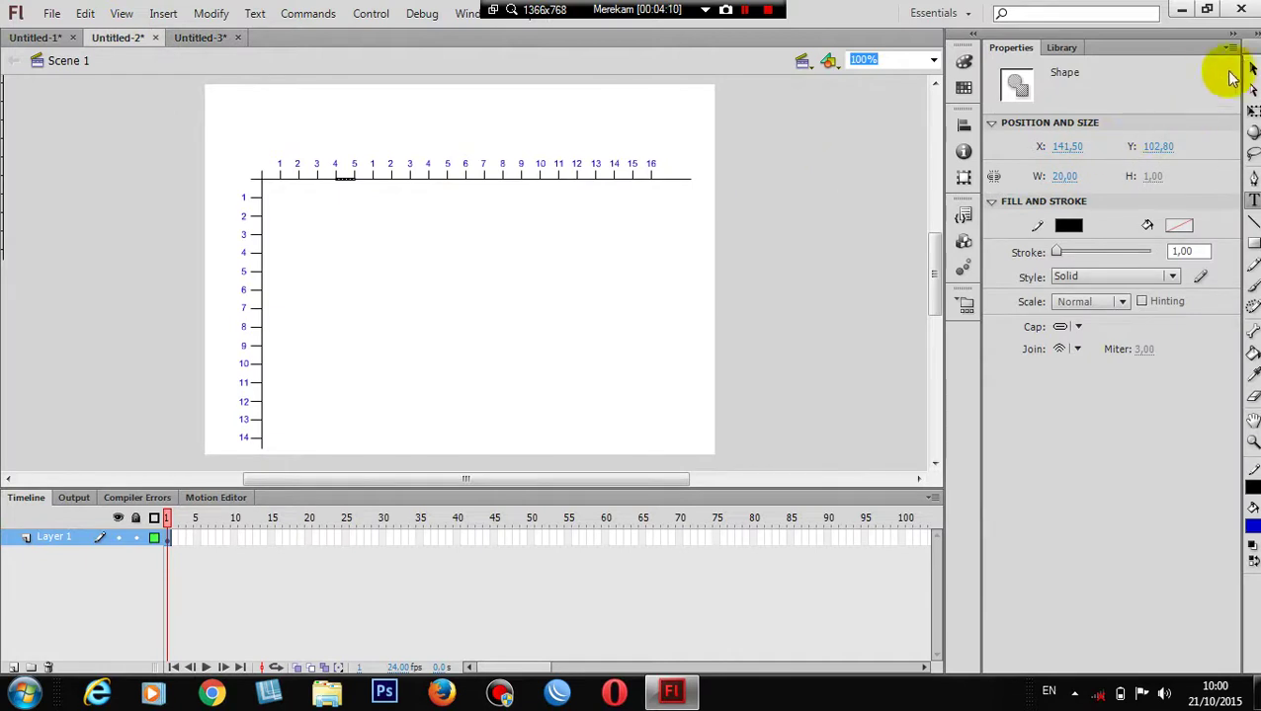
click(1251, 69)
click(485, 247)
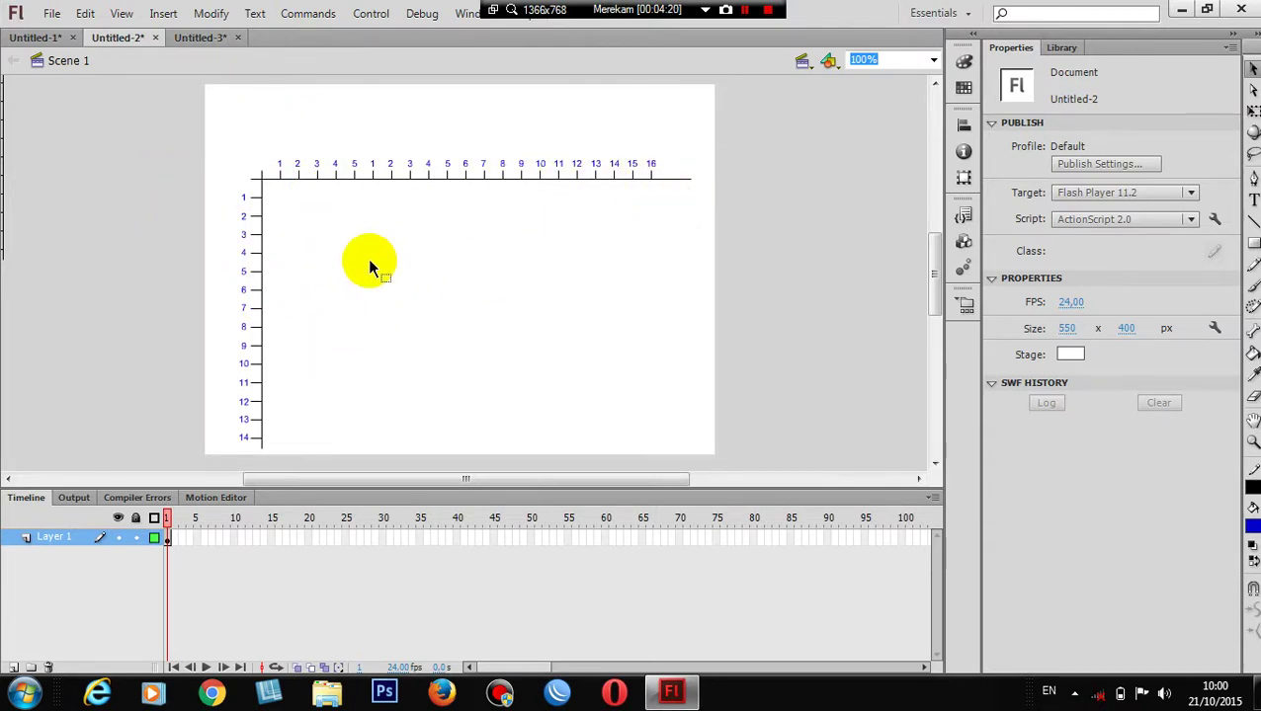
- Convert all artwork in the document into a movie clip symbol named "latar" with top-left registration, and break its instance apart
key(ctrl+a)
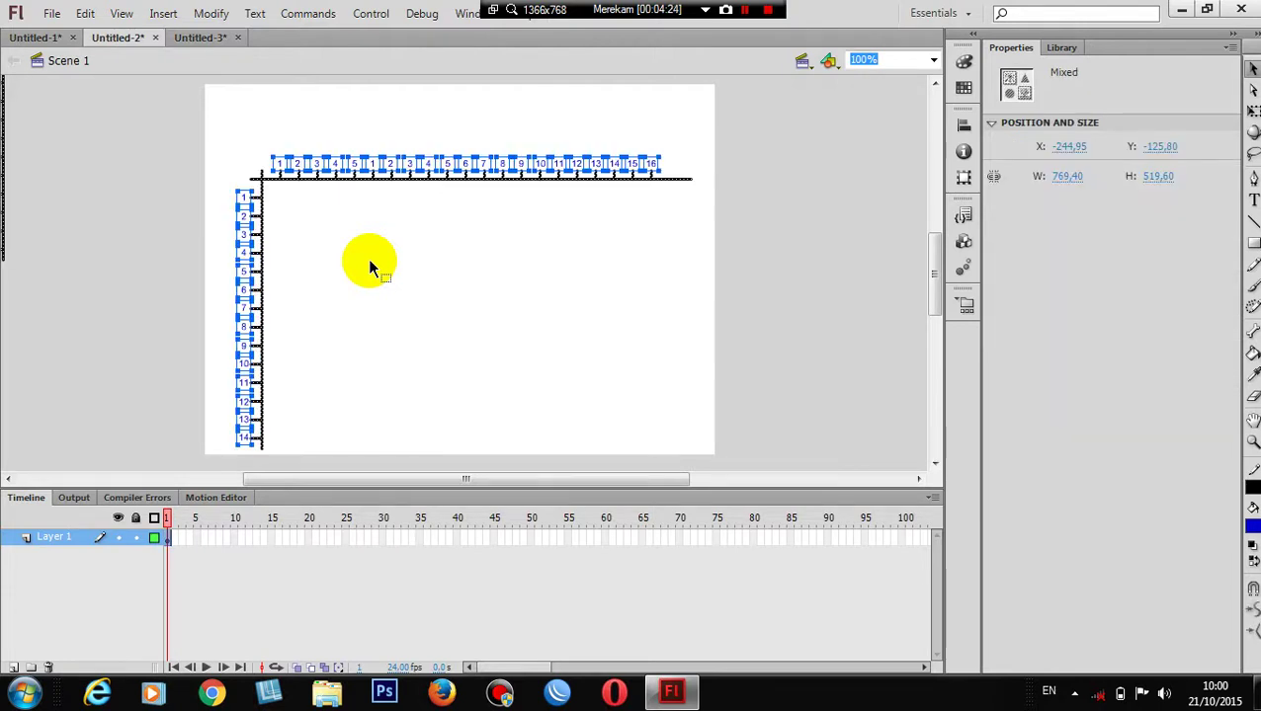
key(F8)
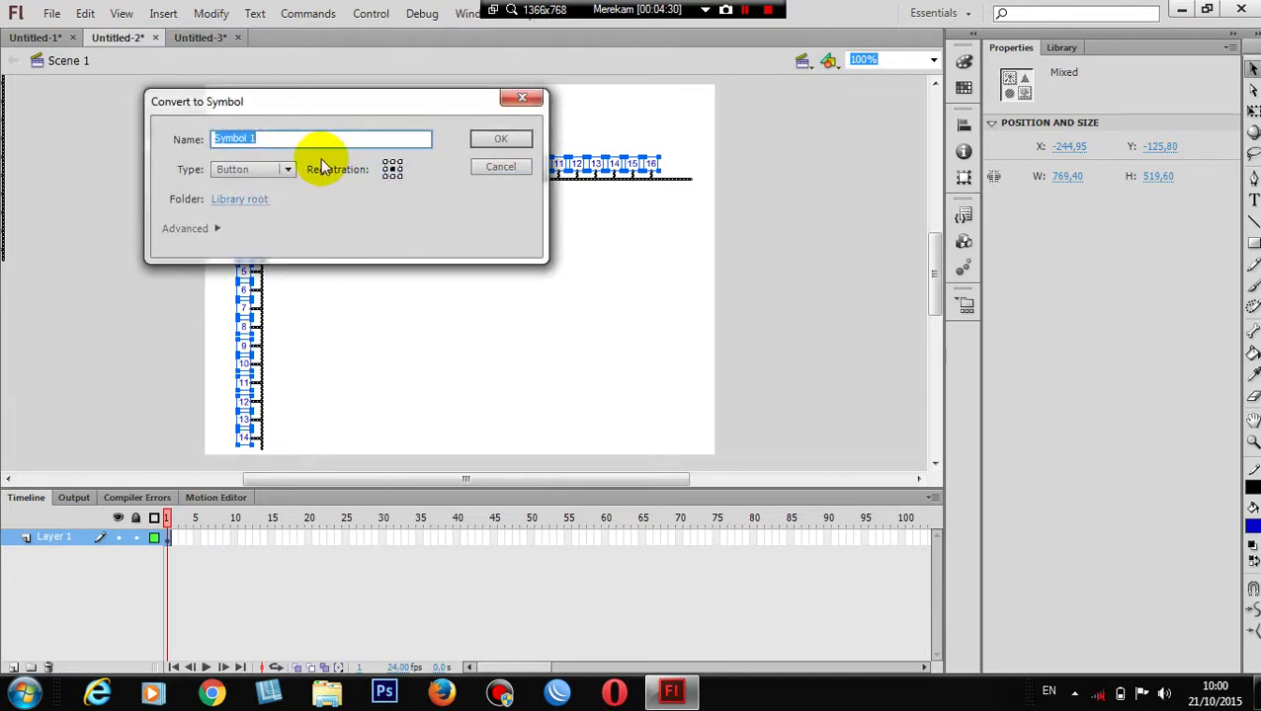
text(latar)
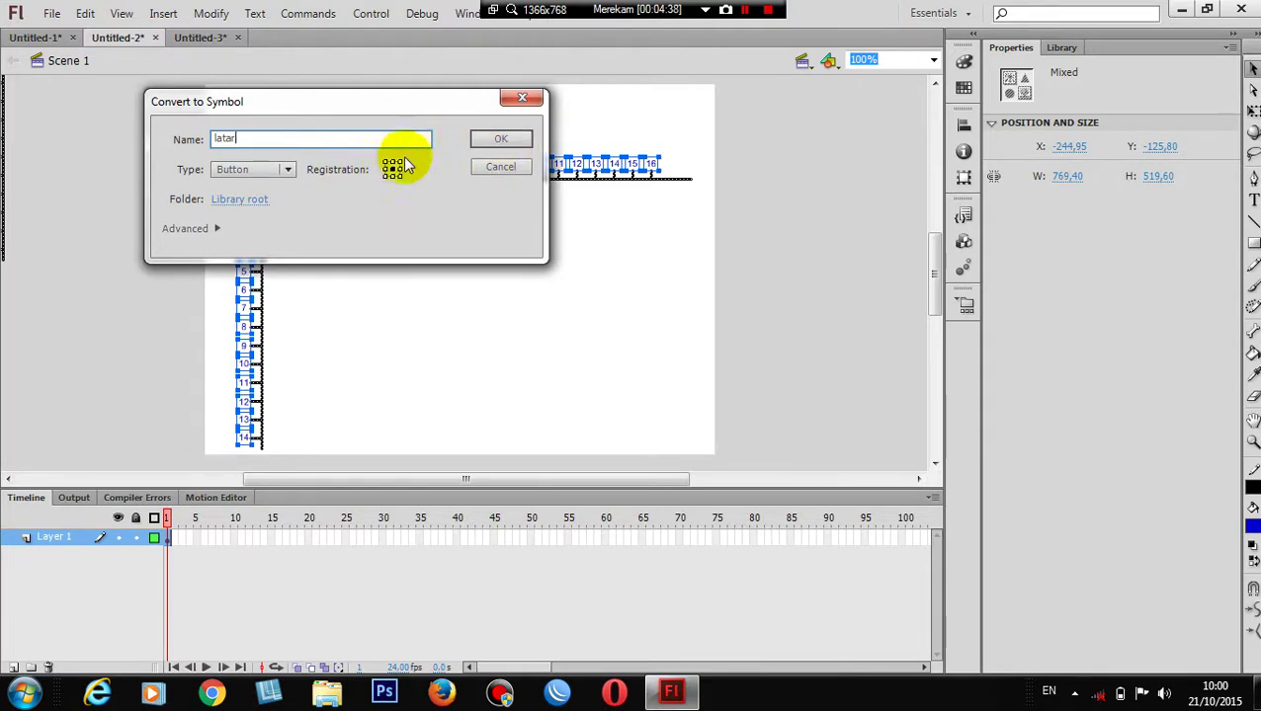
click(289, 171)
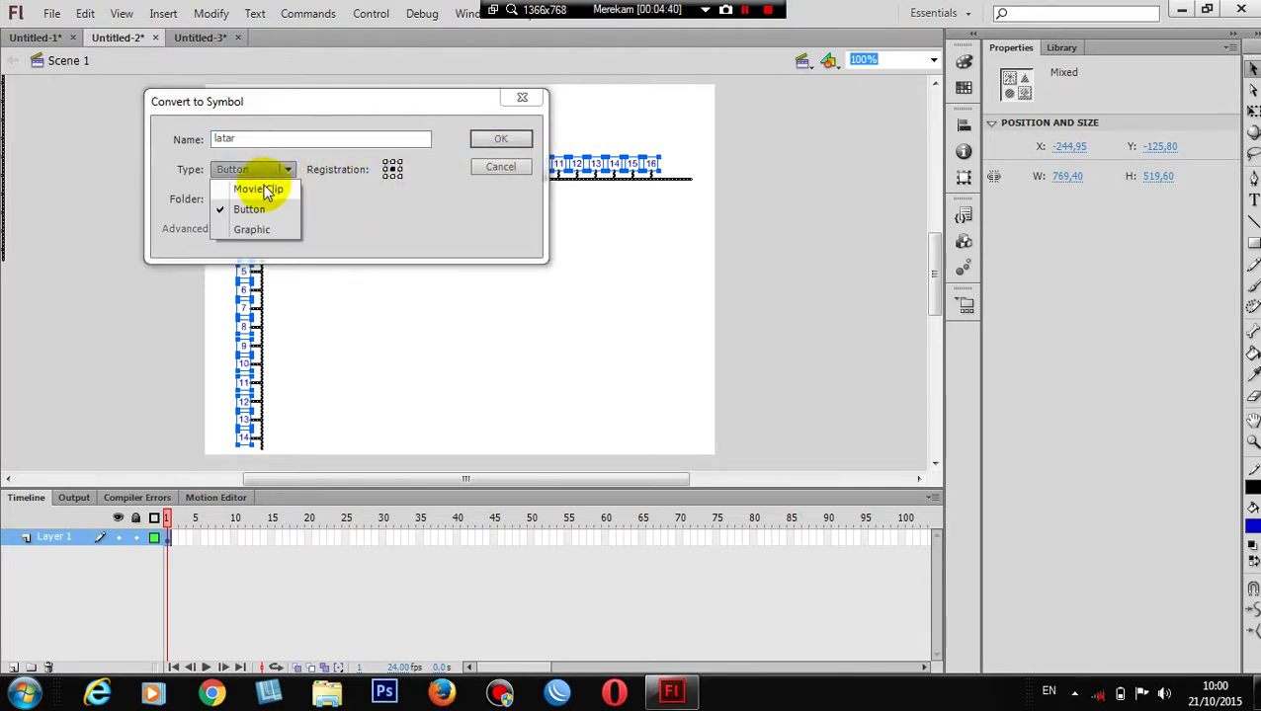
click(263, 190)
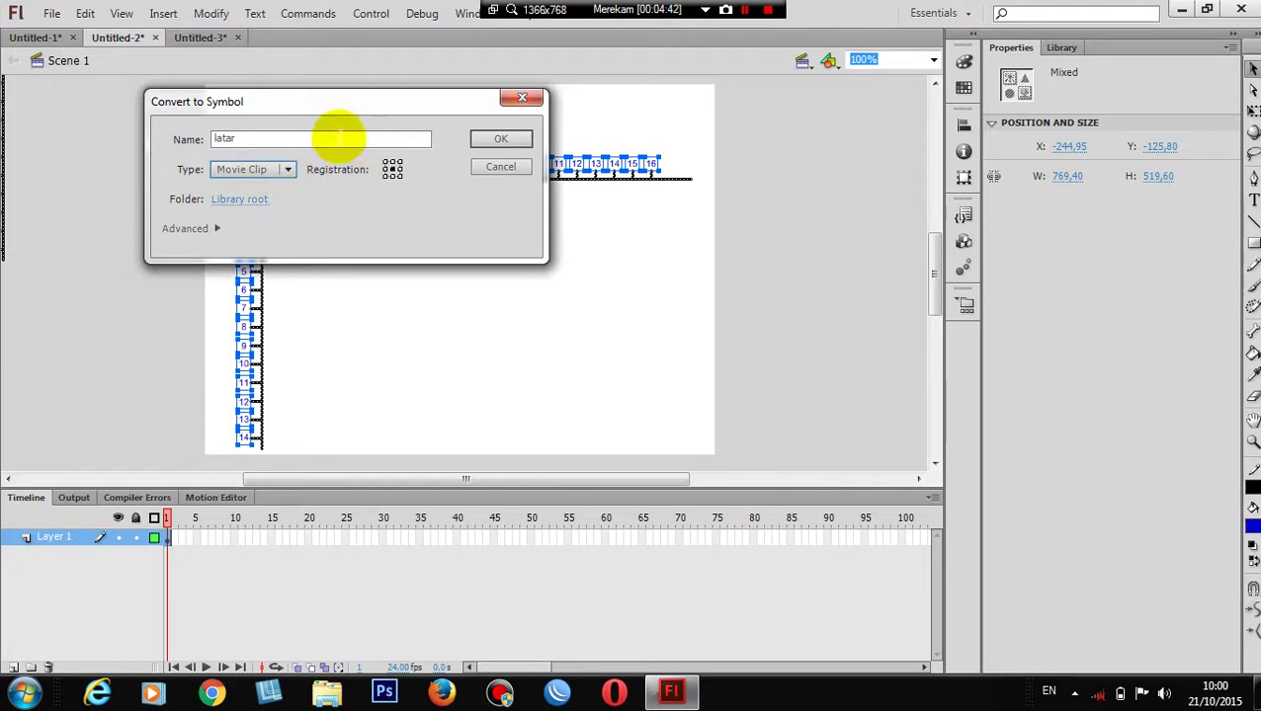
click(386, 162)
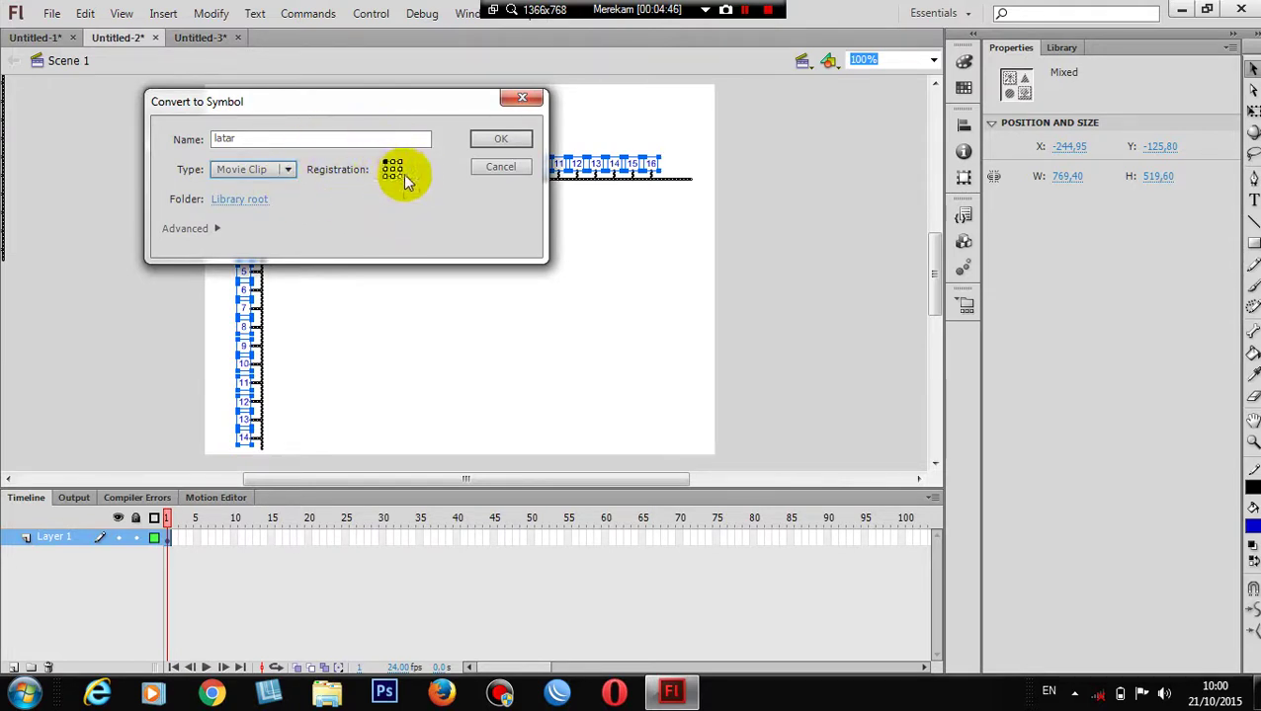
click(497, 140)
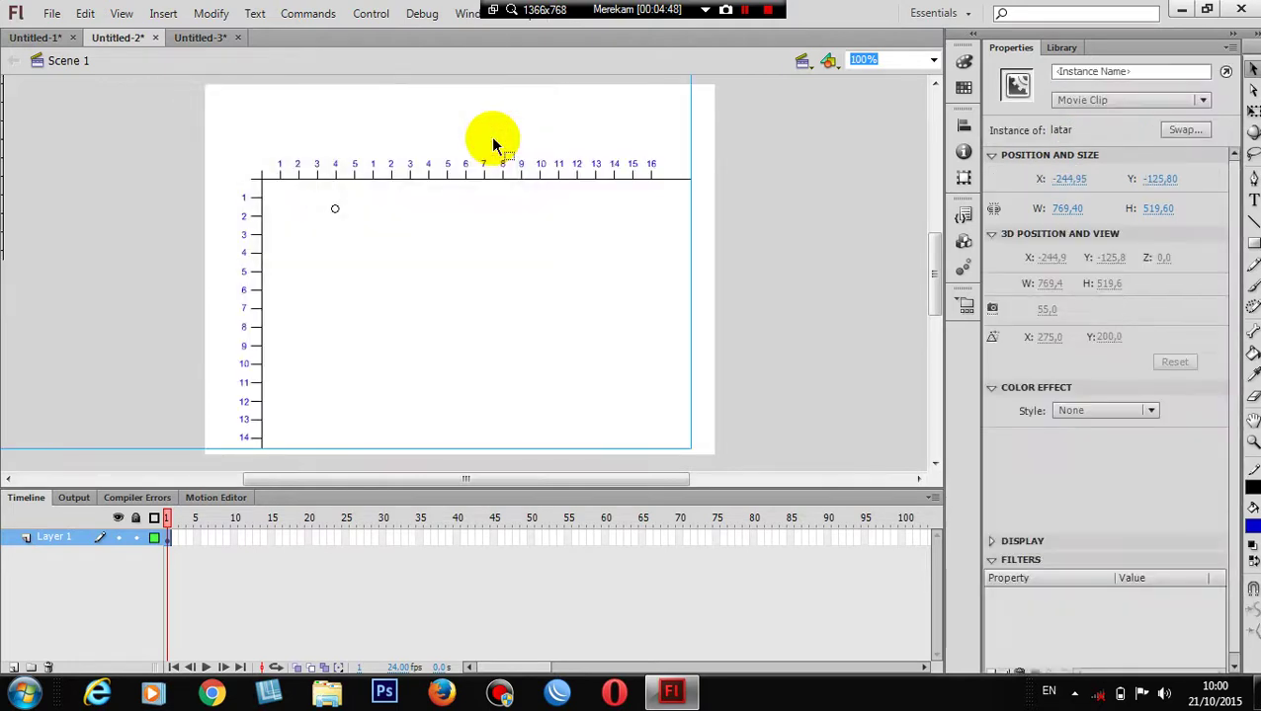
key(ctrl+b)
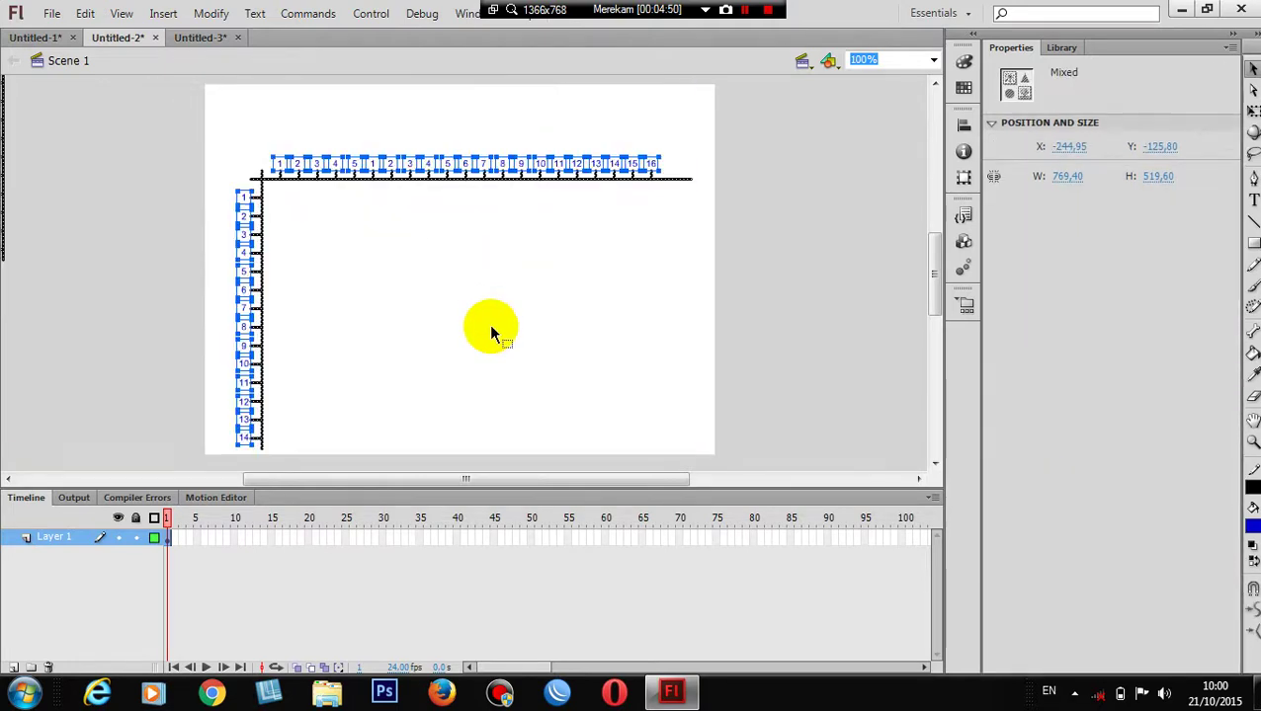
- Clear the stray artwork outside the stage, keeping only the axes with their labels, placed at X 34.50, Y 46.15
click(489, 326)
drag(204, 130, 728, 465)
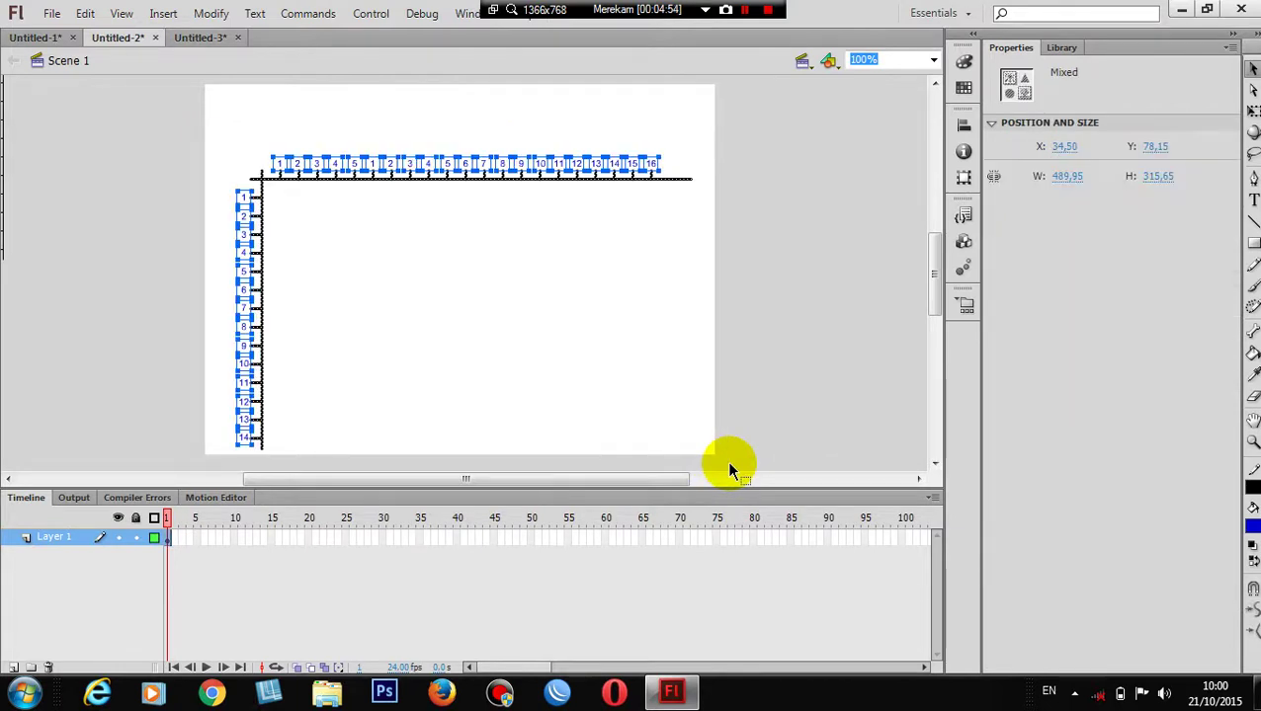
key(Delete)
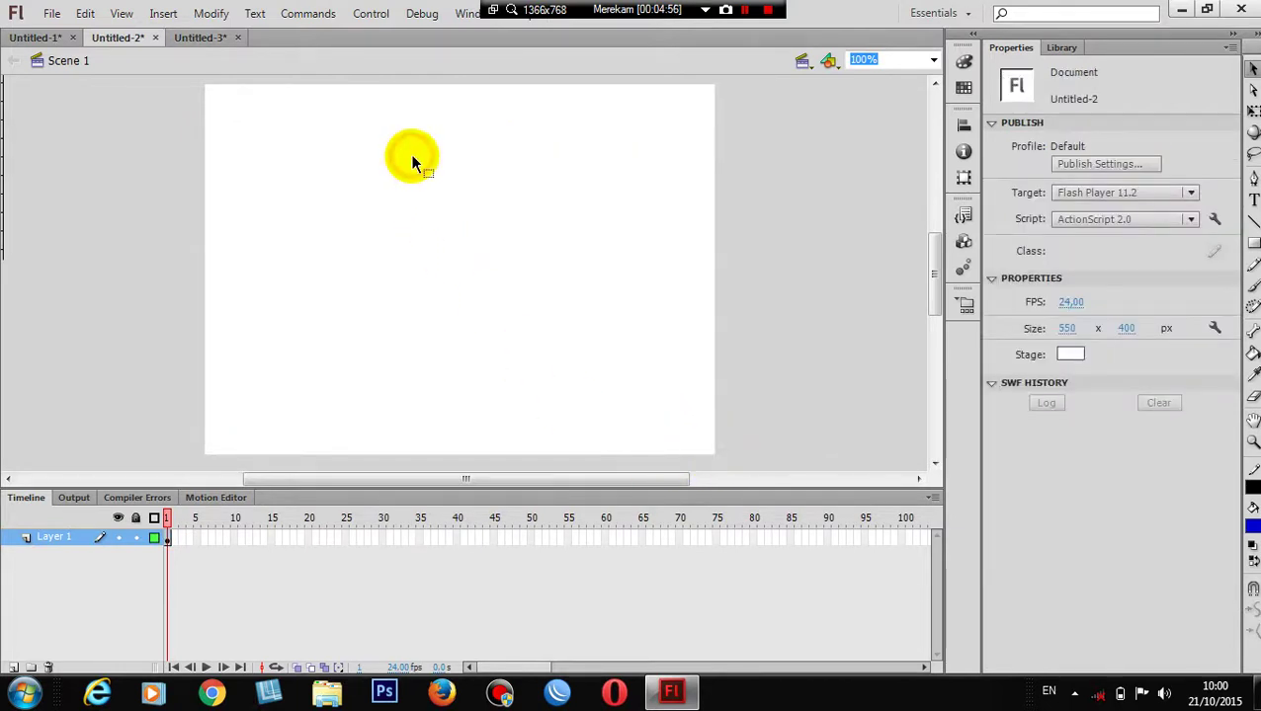
key(ctrl+a)
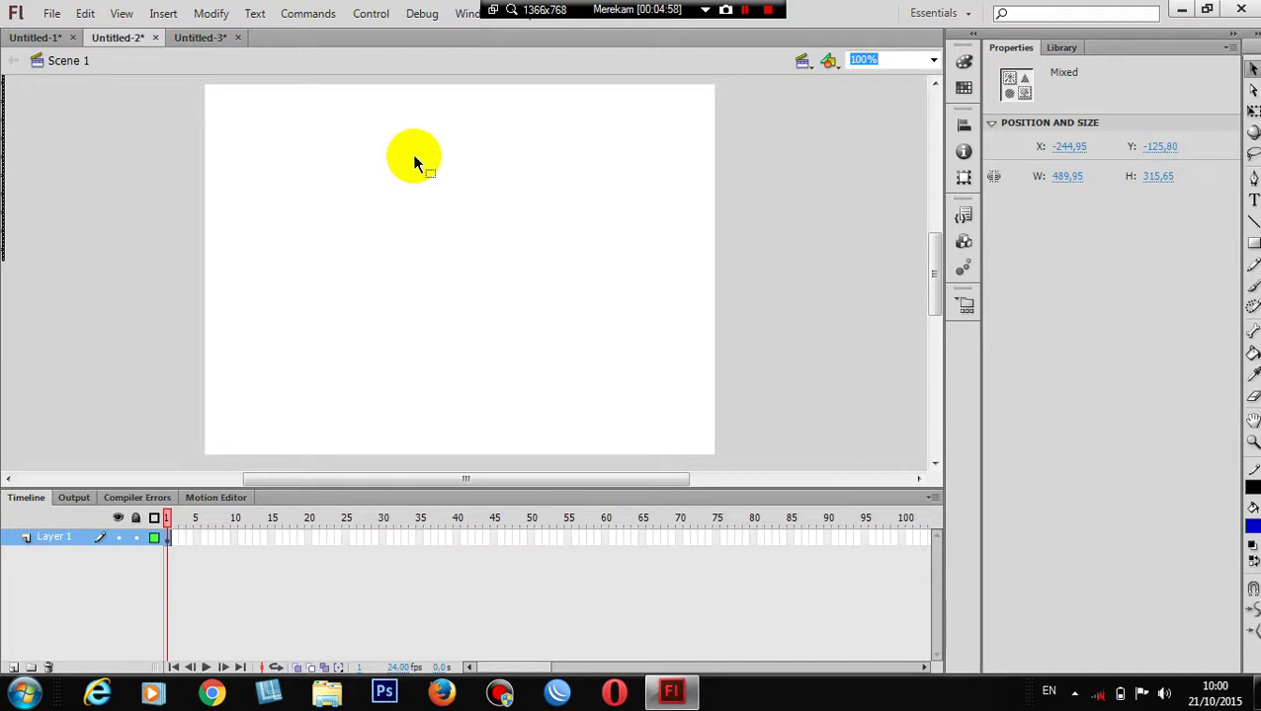
click(405, 190)
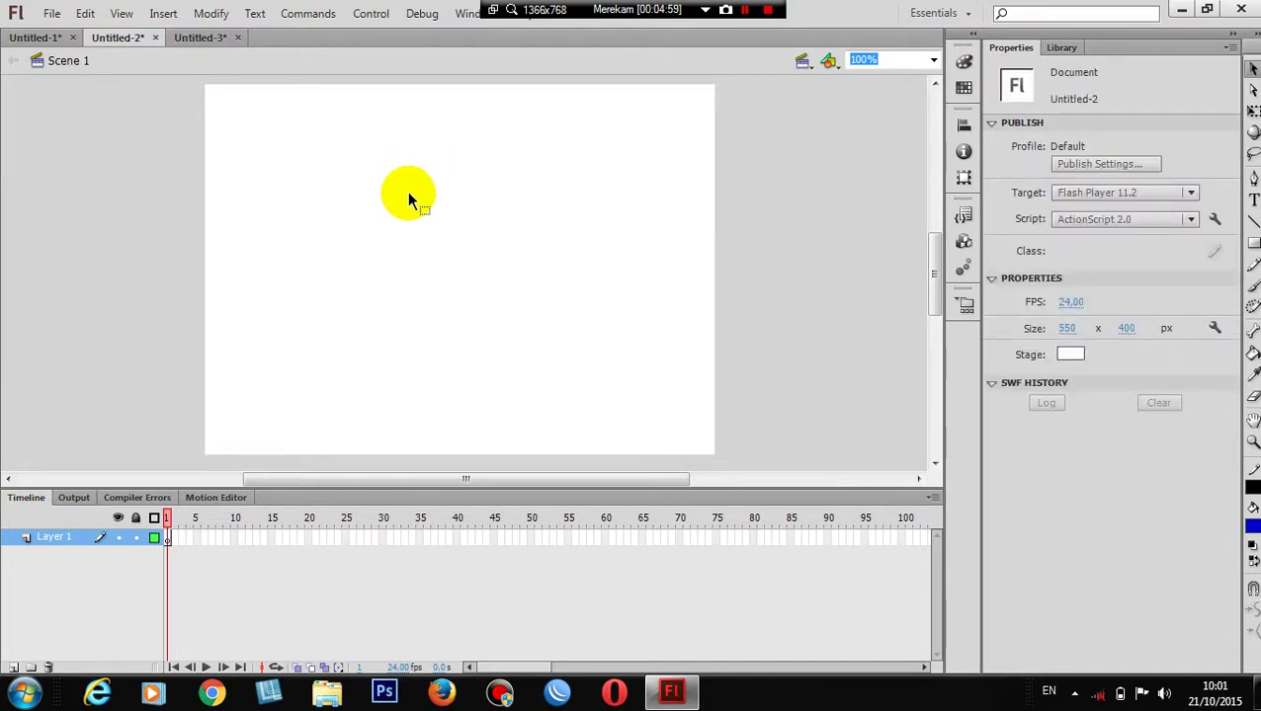
key(ctrl+z)
click(407, 191)
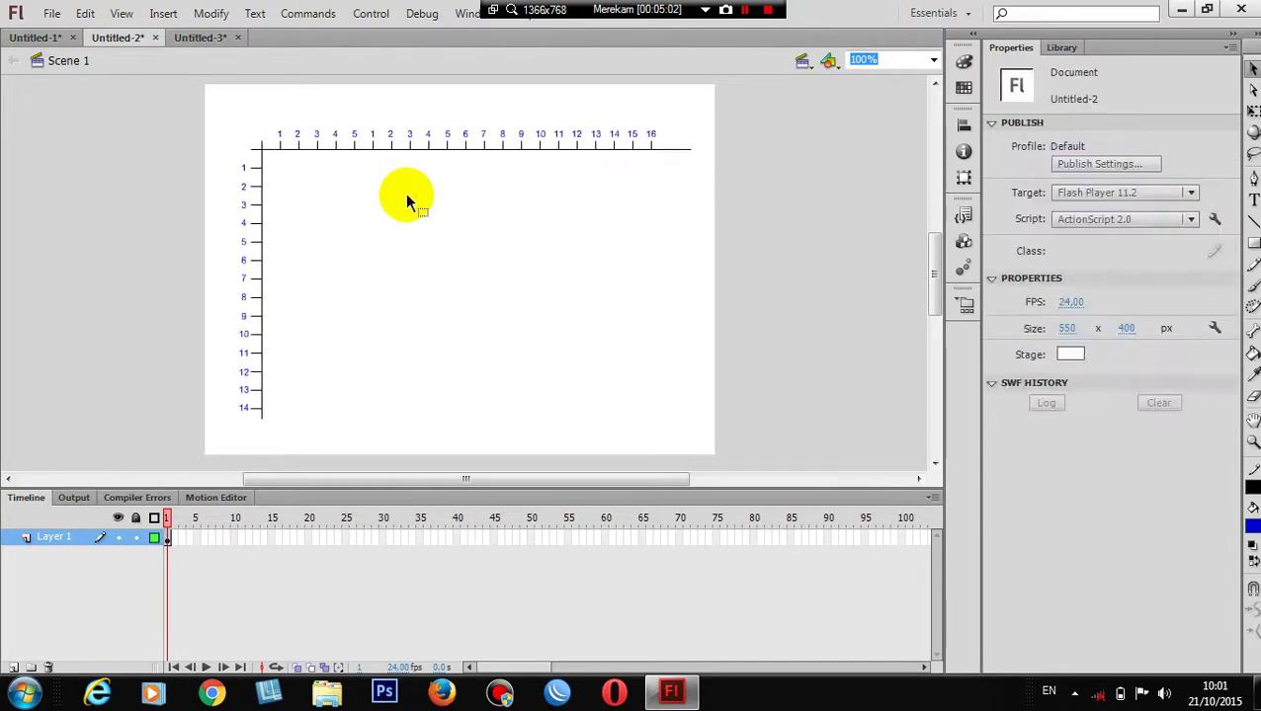
- Convert the axes and their number labels into a movie clip symbol named "latar" with top-left registration
drag(214, 109, 699, 450)
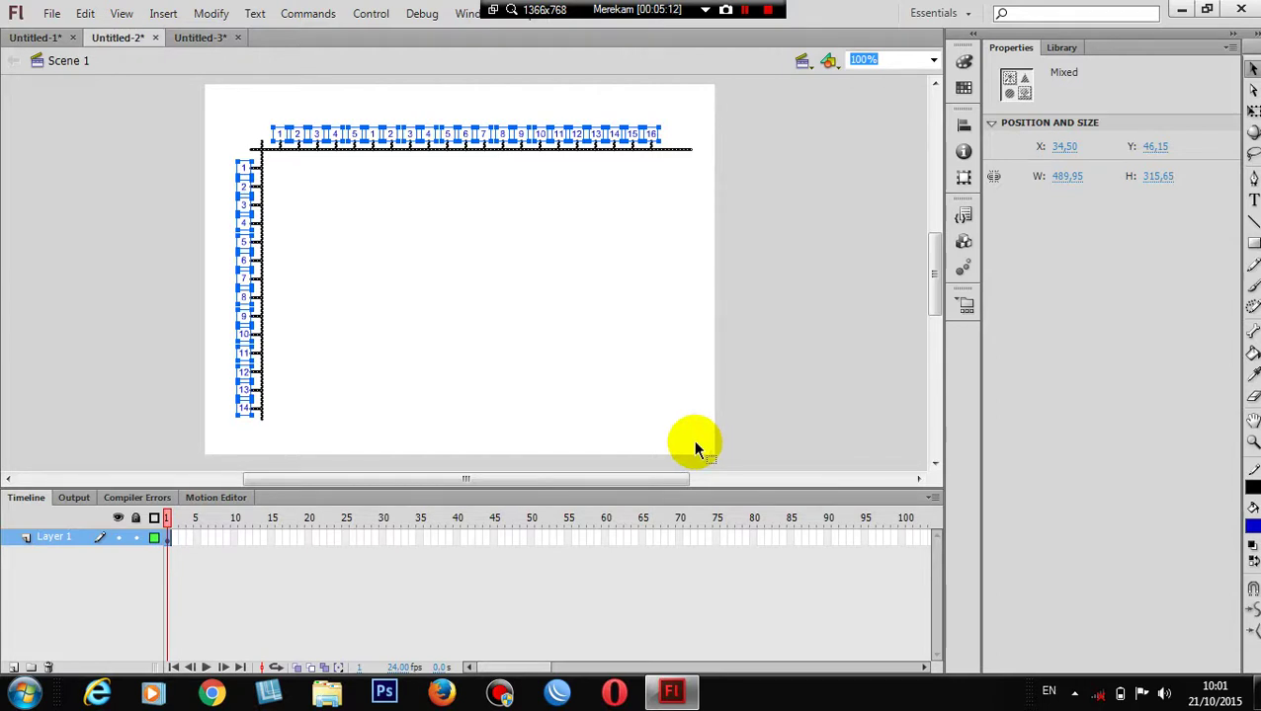
key(F8)
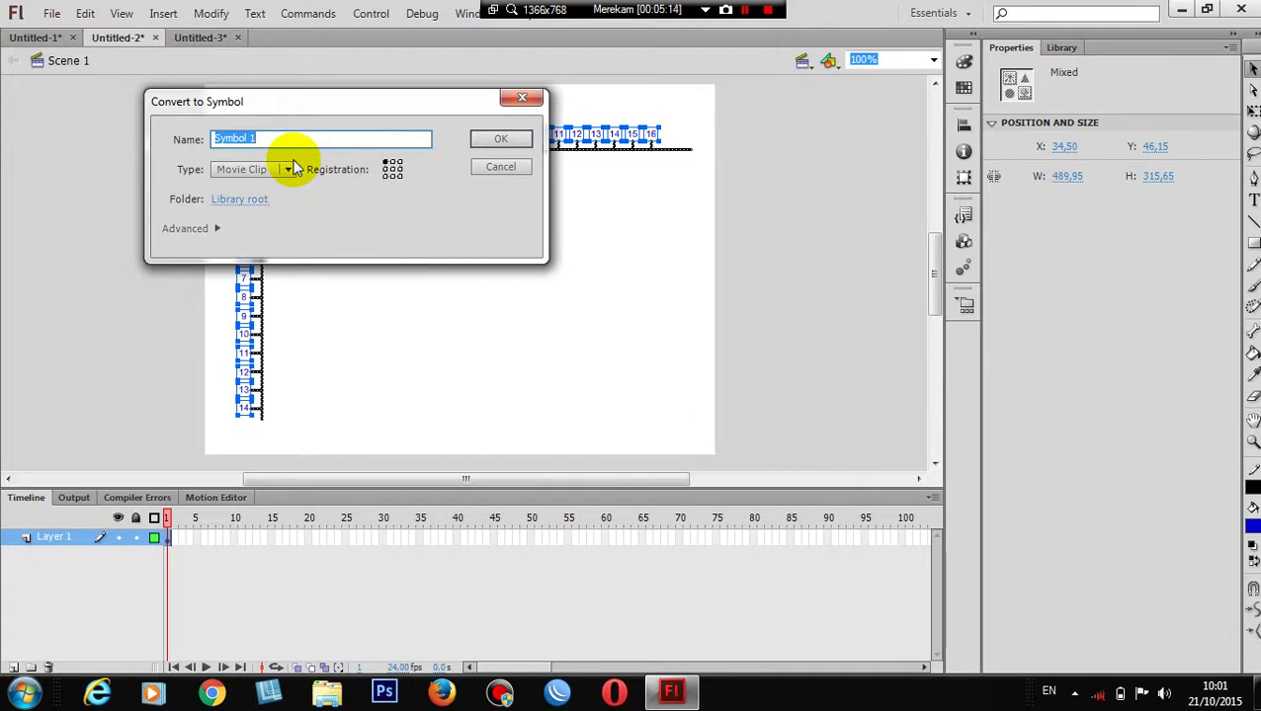
text(latar)
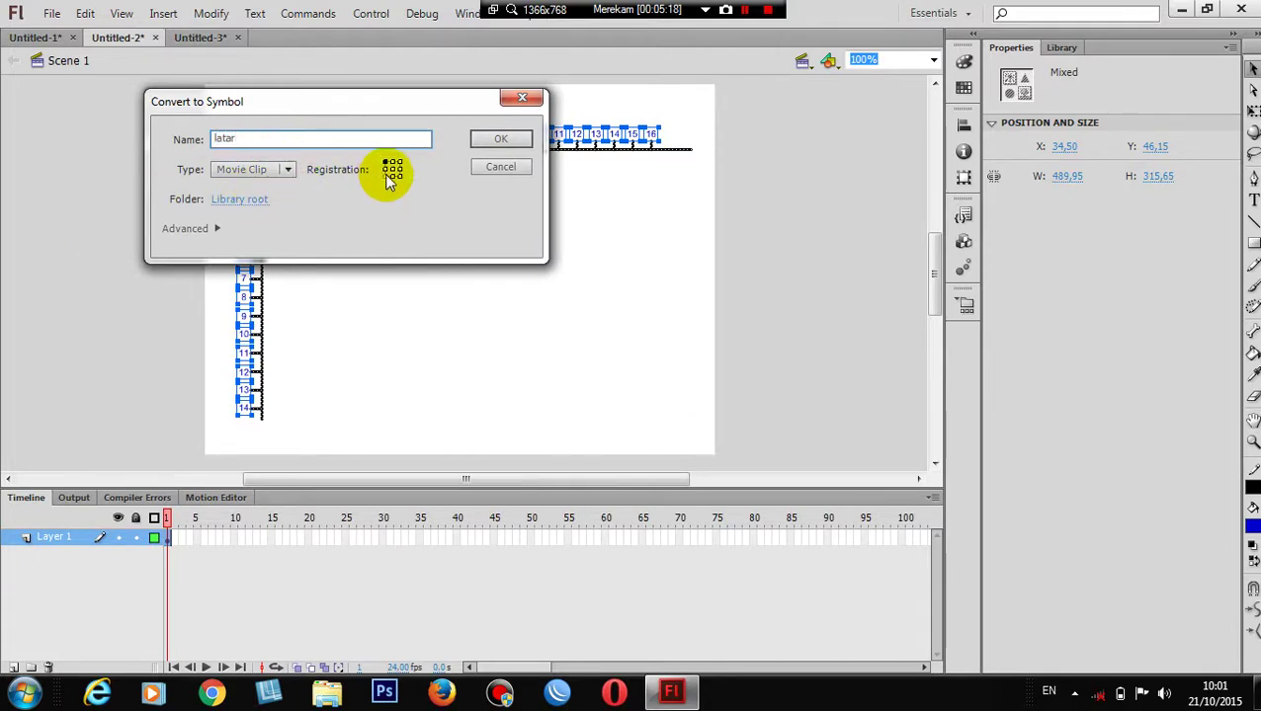
click(516, 141)
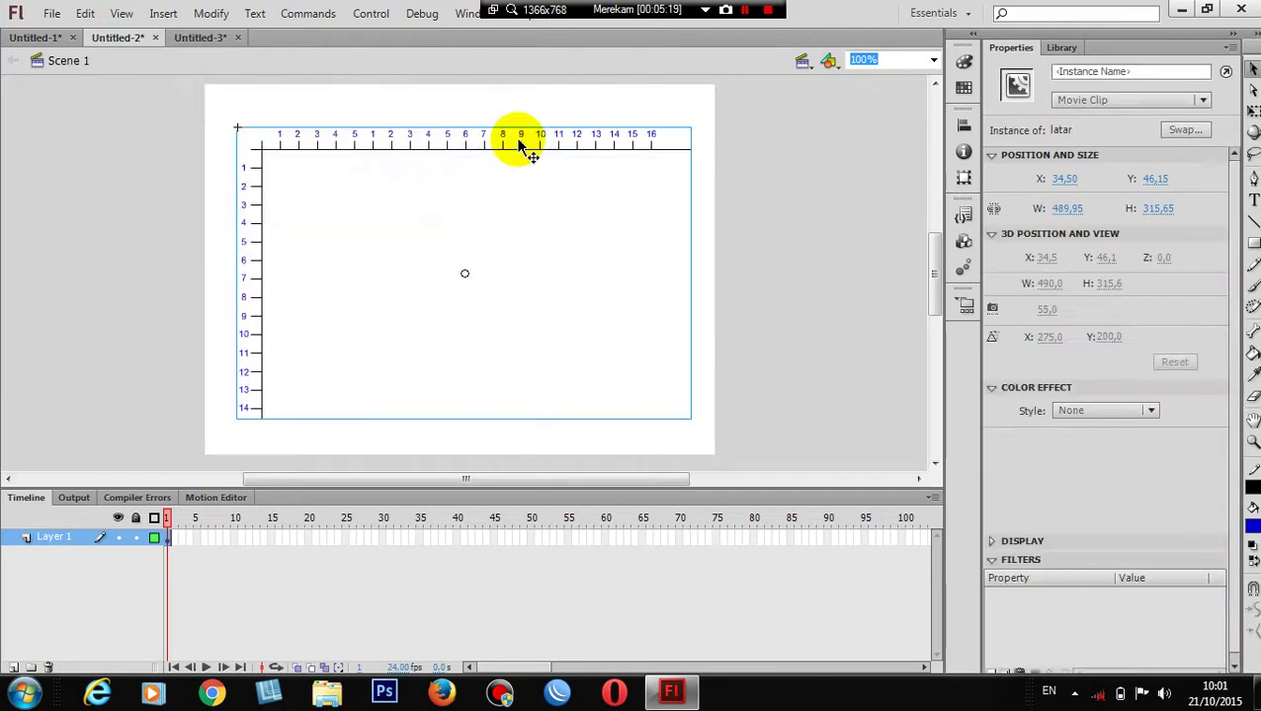
- Delete the "latar" movie clip instance from the stage
click(533, 269)
click(472, 155)
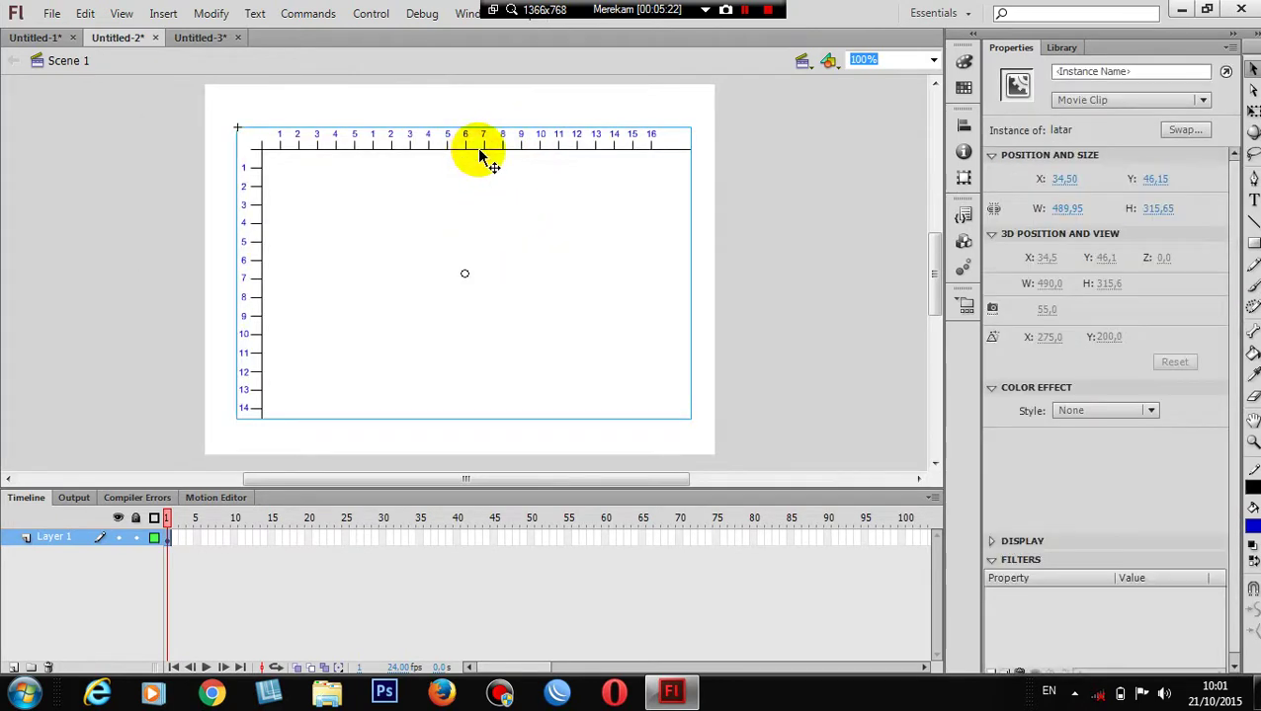
key(Delete)
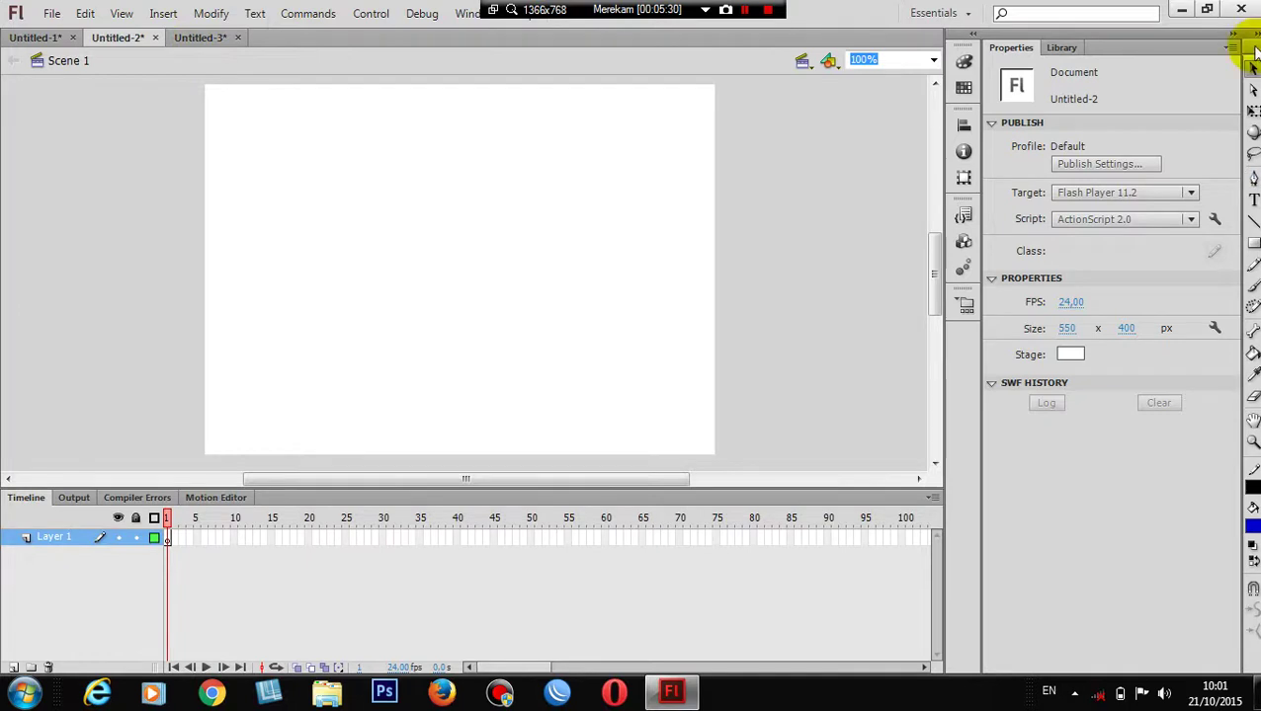
- Add a static text label "Panjang" near the stage's upper-left corner, at about X 31, Y 28
click(1253, 200)
click(251, 118)
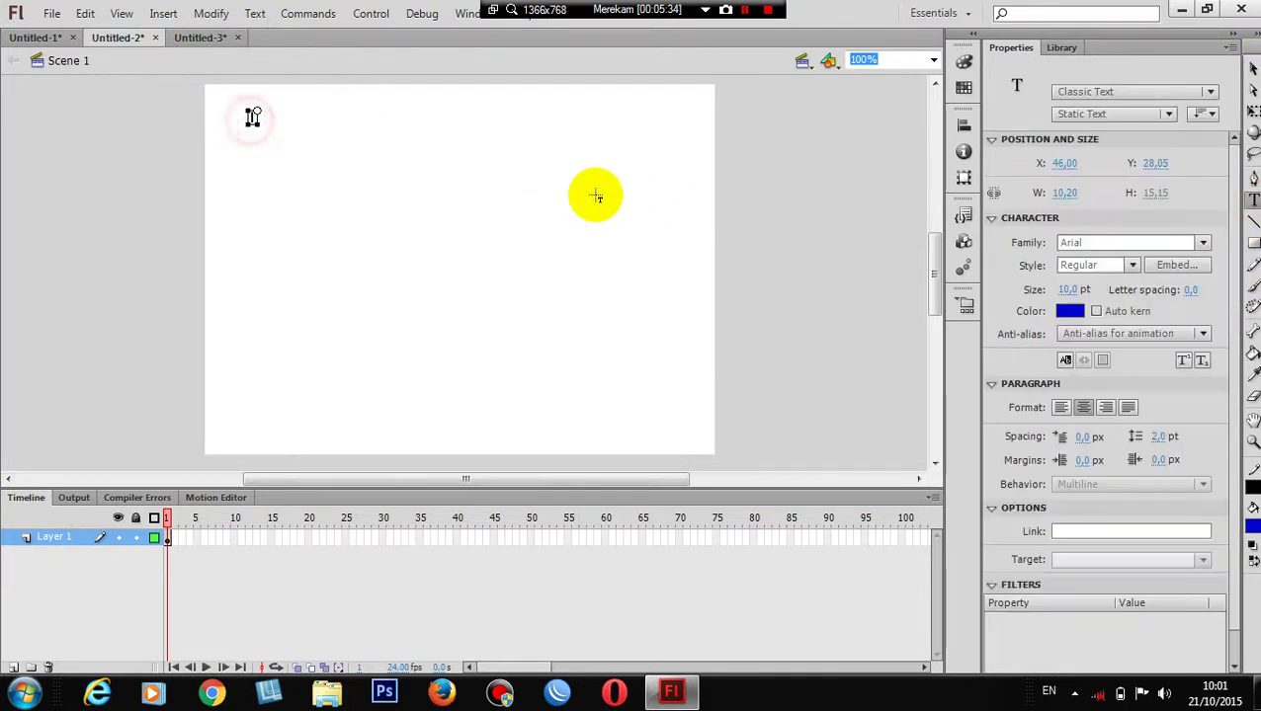
text(Panjang)
click(1251, 67)
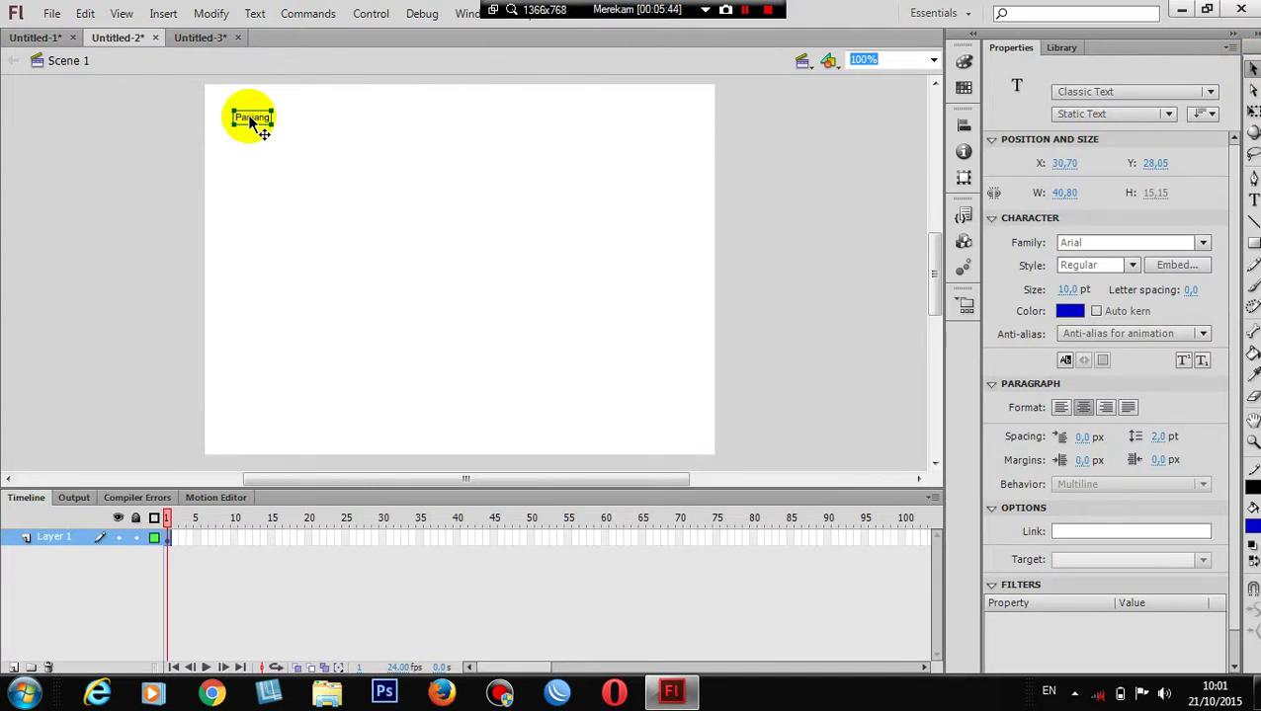
- Duplicate the "Panjang" label directly below the original at about Y 60 and change the copy's text to "Lebar"
drag(252, 119, 252, 148)
double_click(255, 147)
double_click(252, 147)
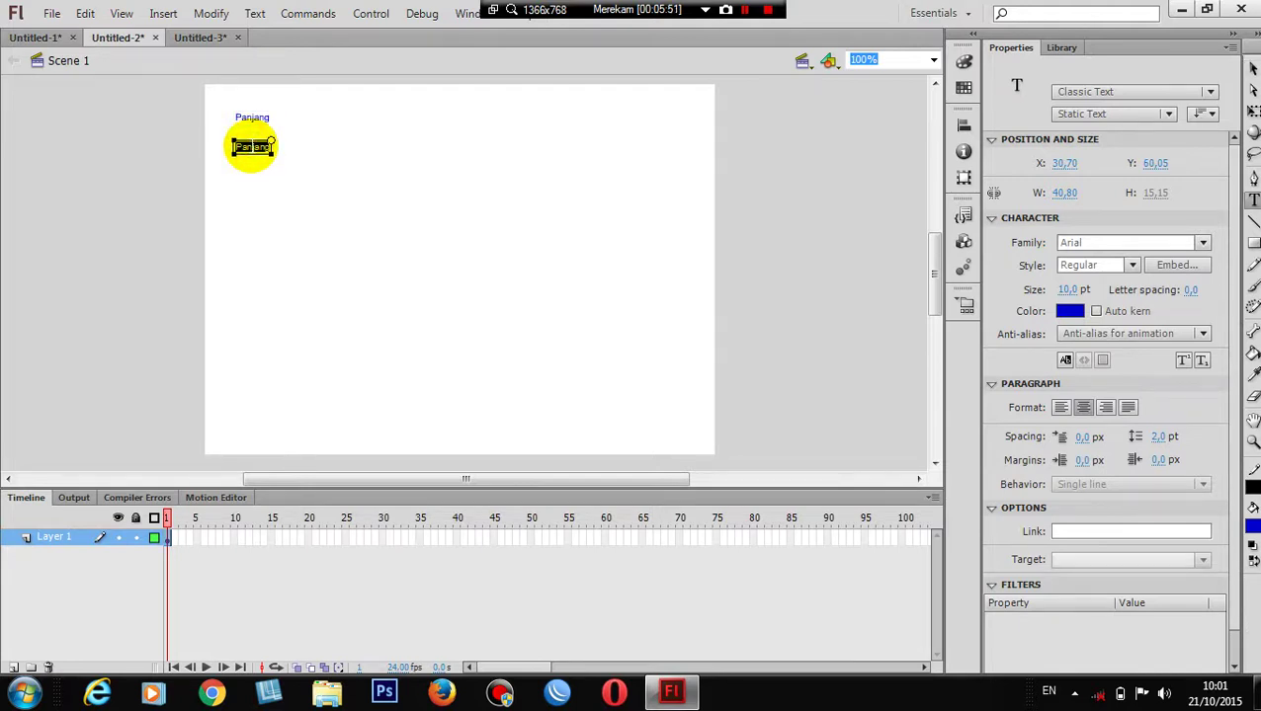
text(Lebar)
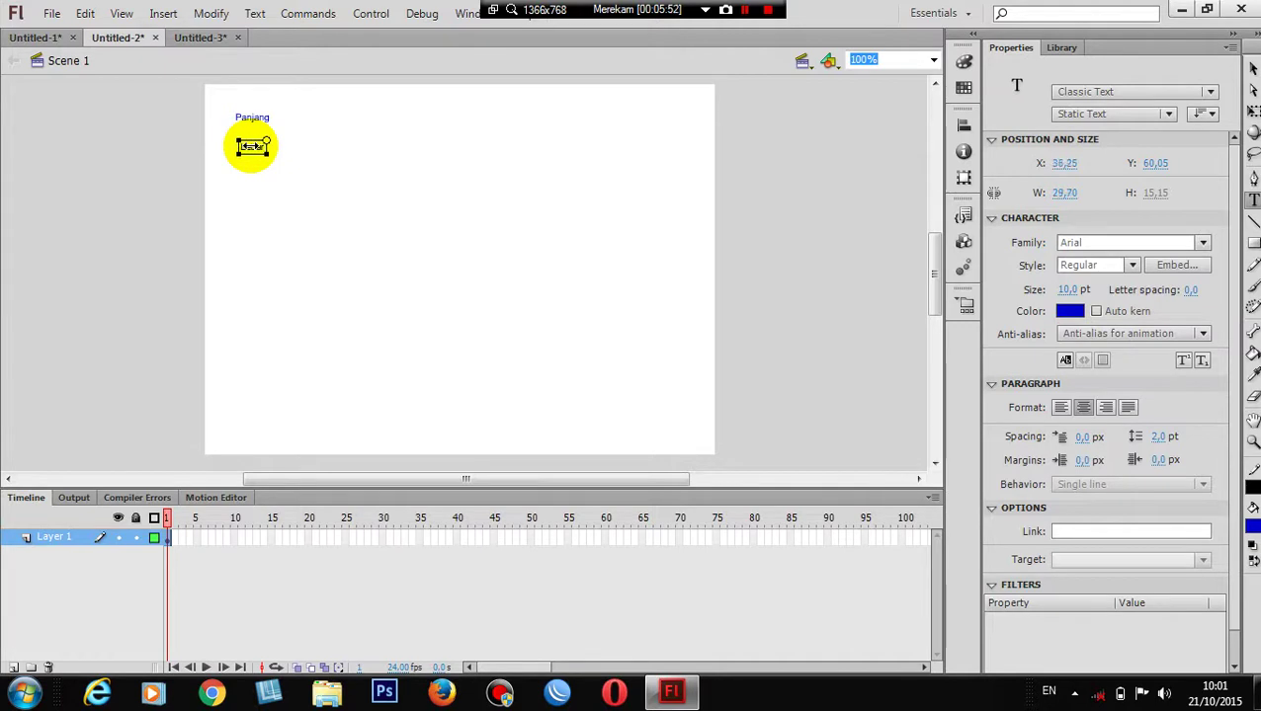
click(1252, 67)
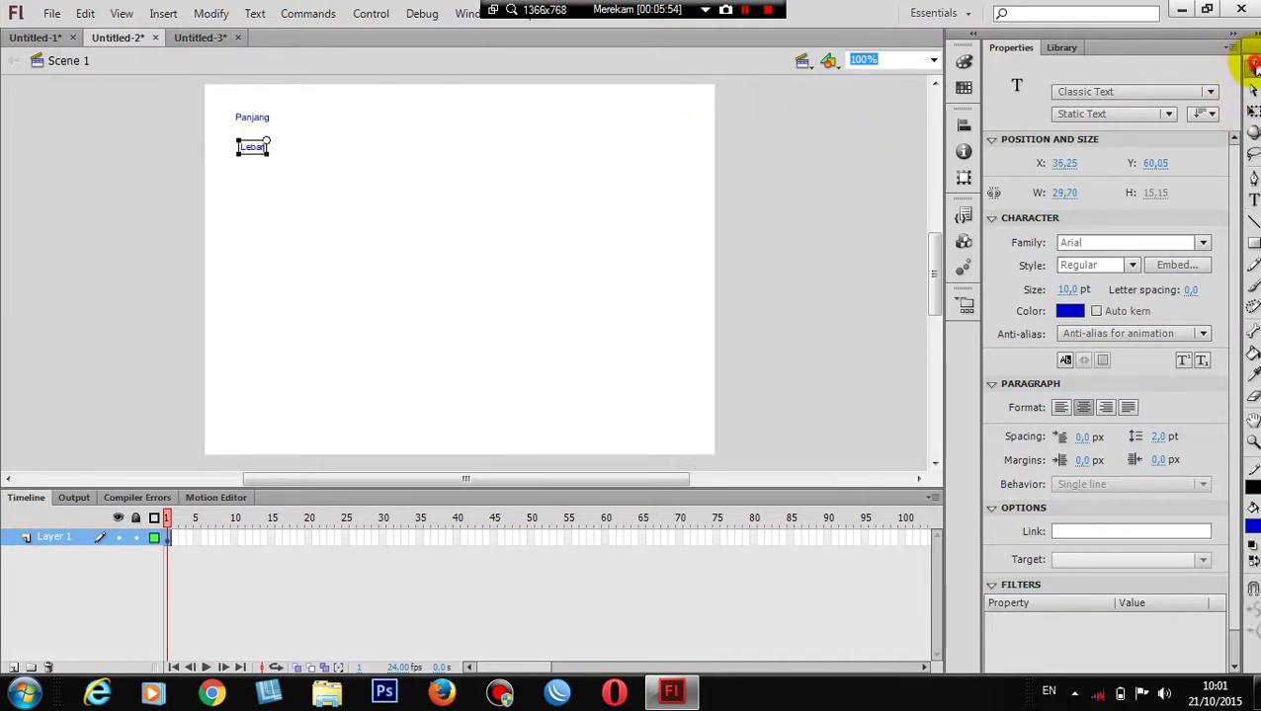
click(327, 185)
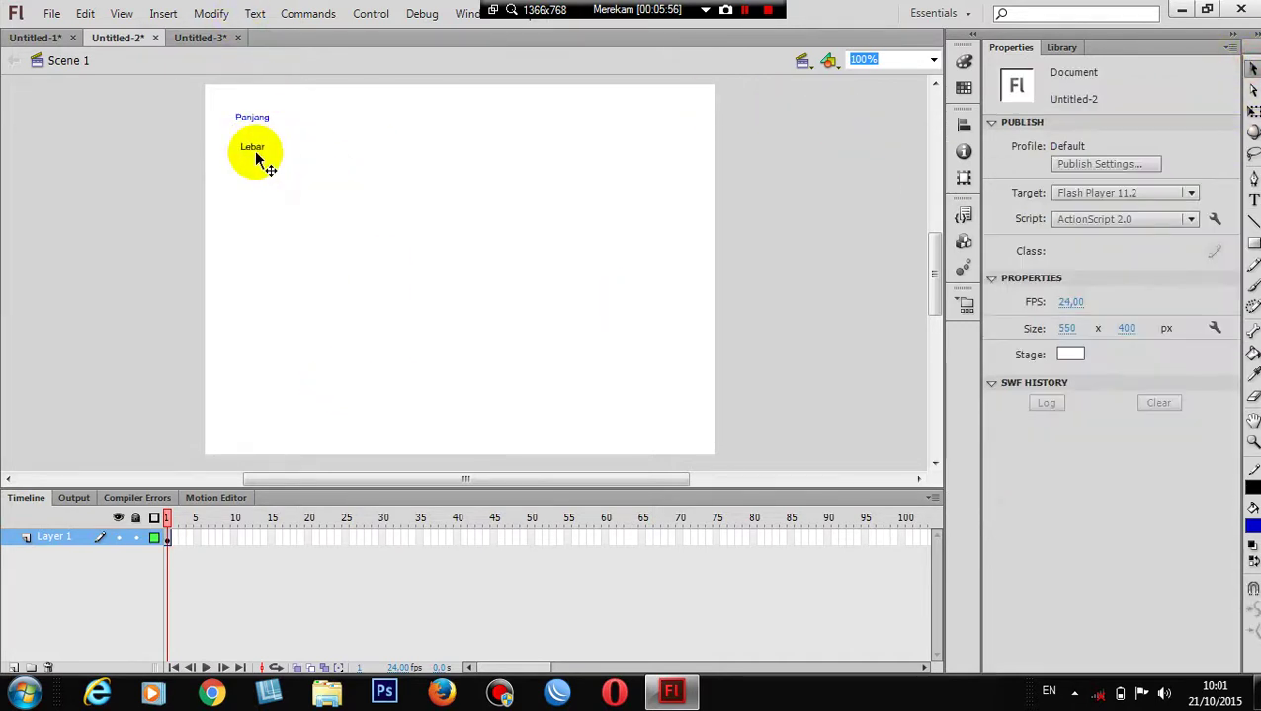
- Place three copies of the "Panjang" label in a row beside the original, at the same height
scroll(254, 150, up, 3)
key(z)
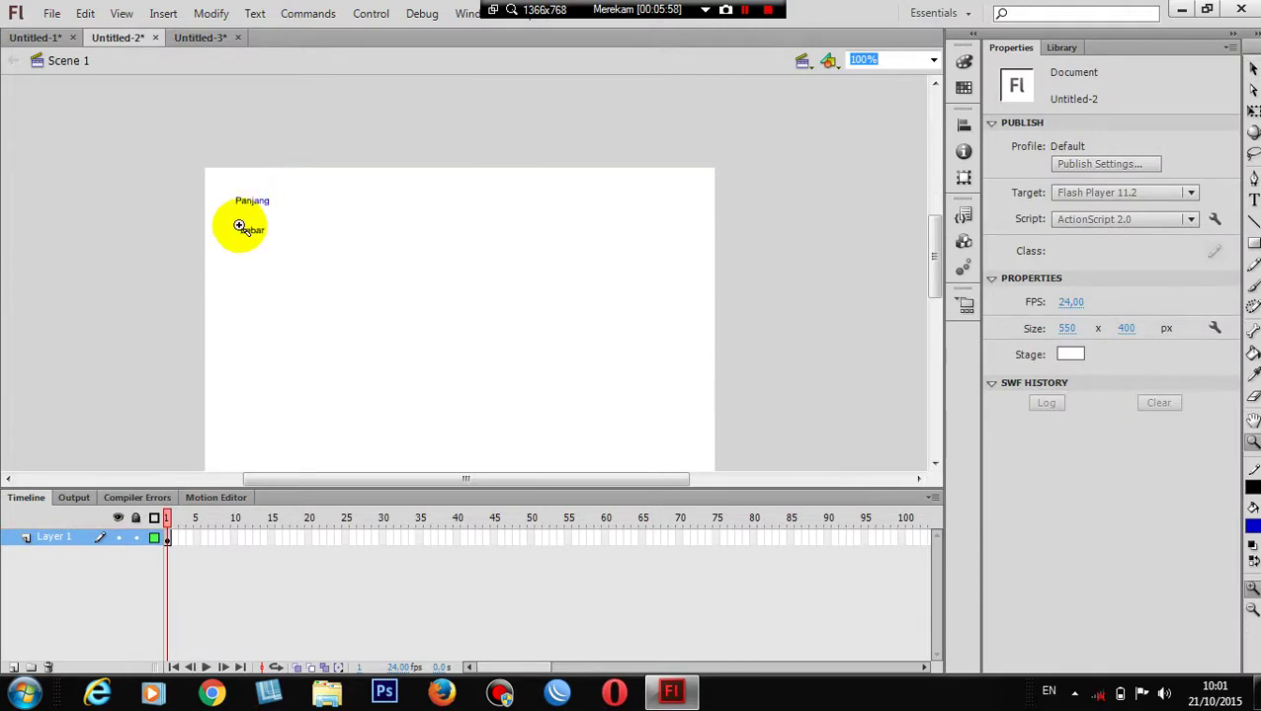
click(244, 226)
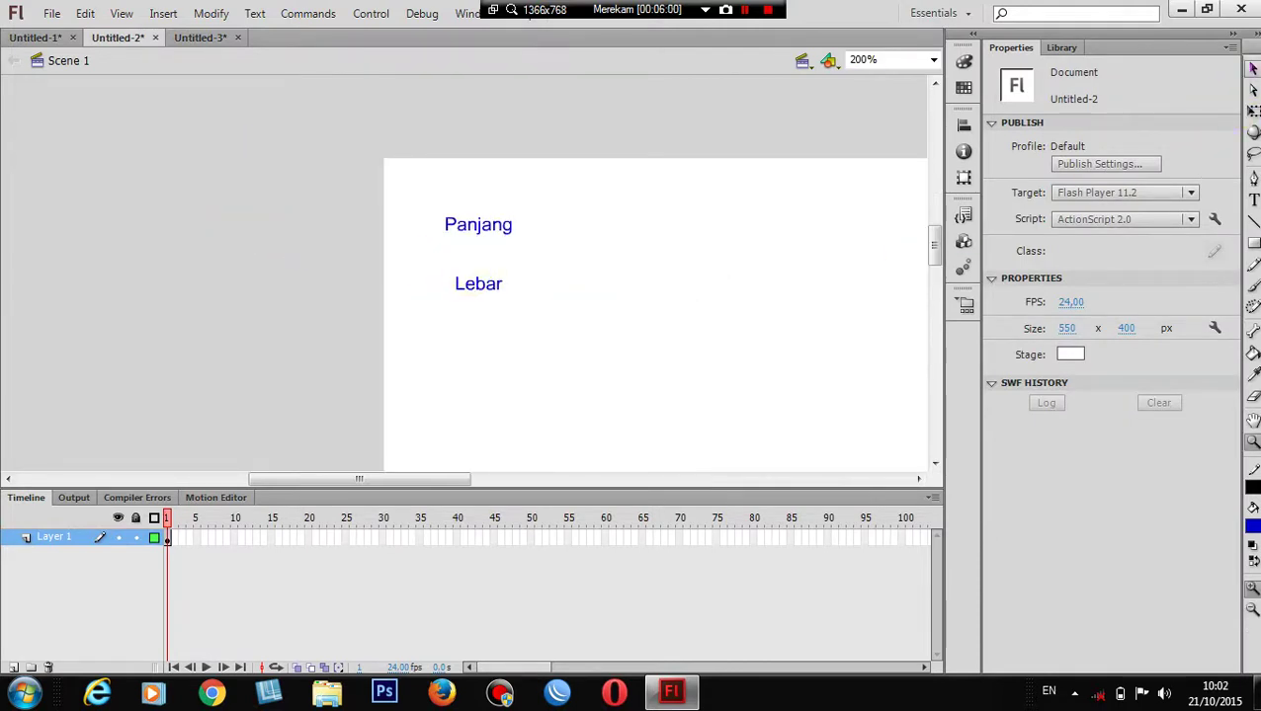
click(1252, 67)
click(484, 226)
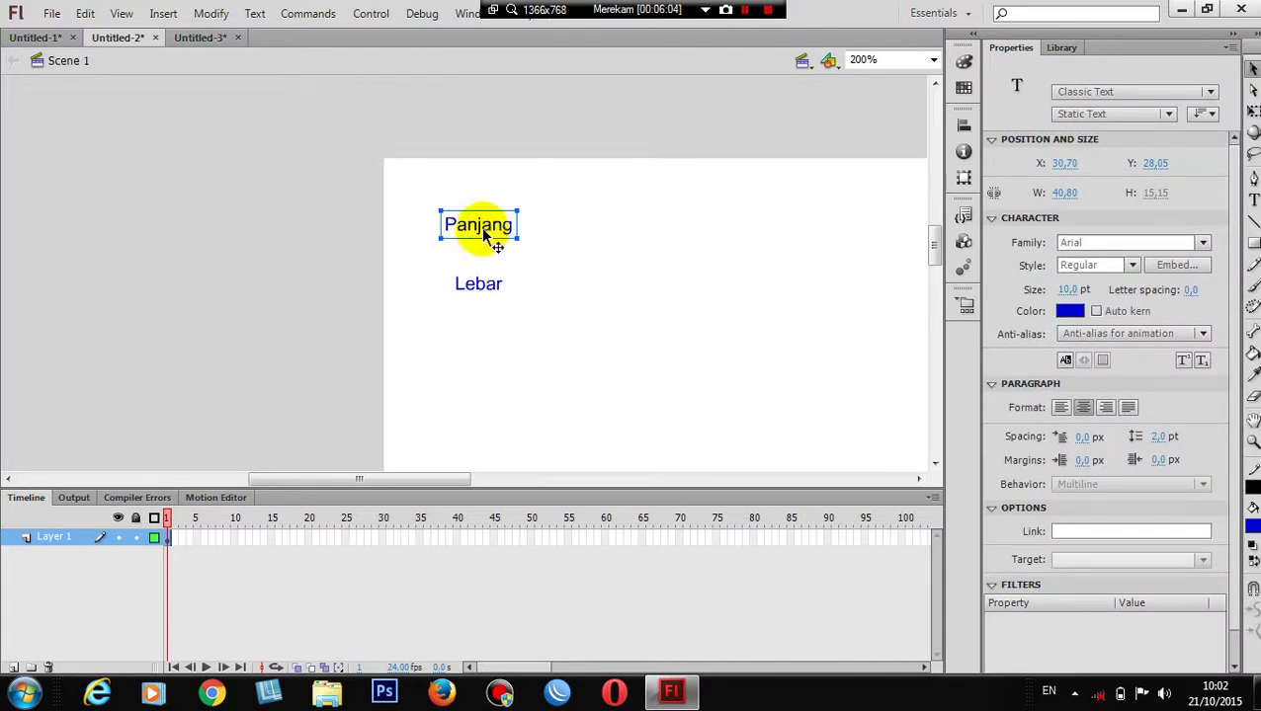
drag(485, 230, 734, 235)
- Change the three copied labels to read "=", a row of dots and "cm", in that order after "Panjang"
double_click(731, 230)
double_click(703, 230)
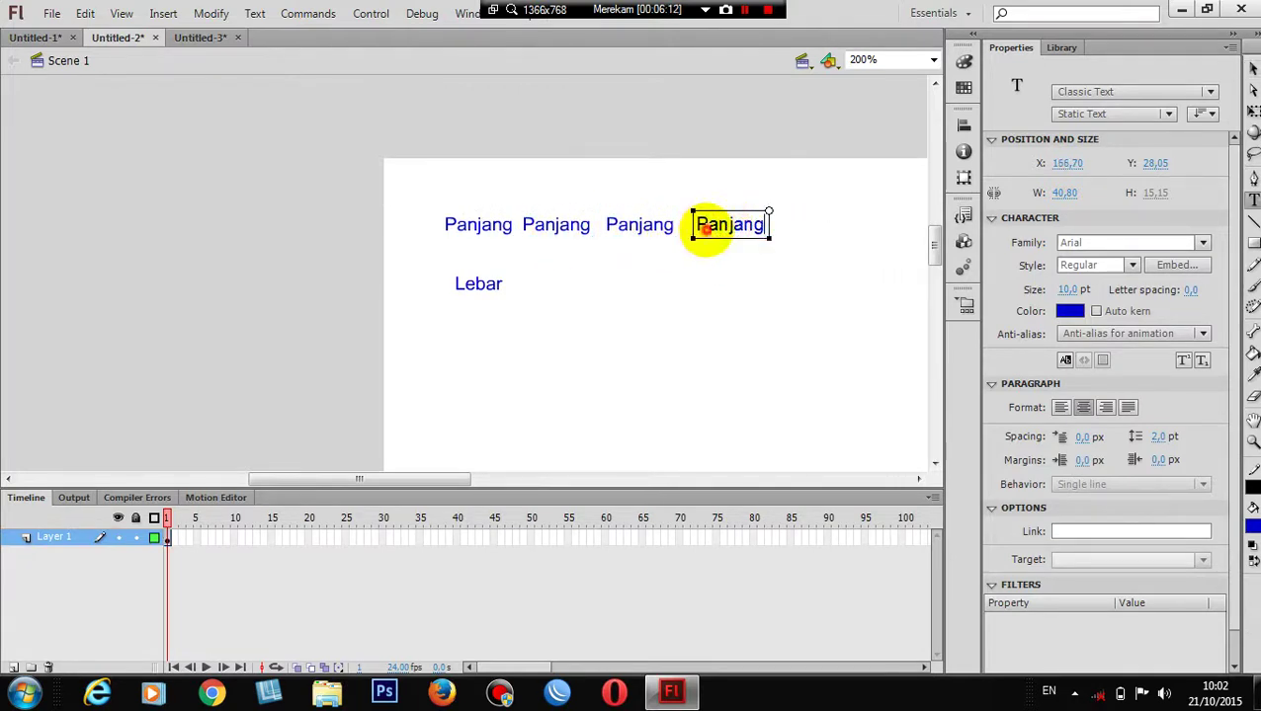
text(cm)
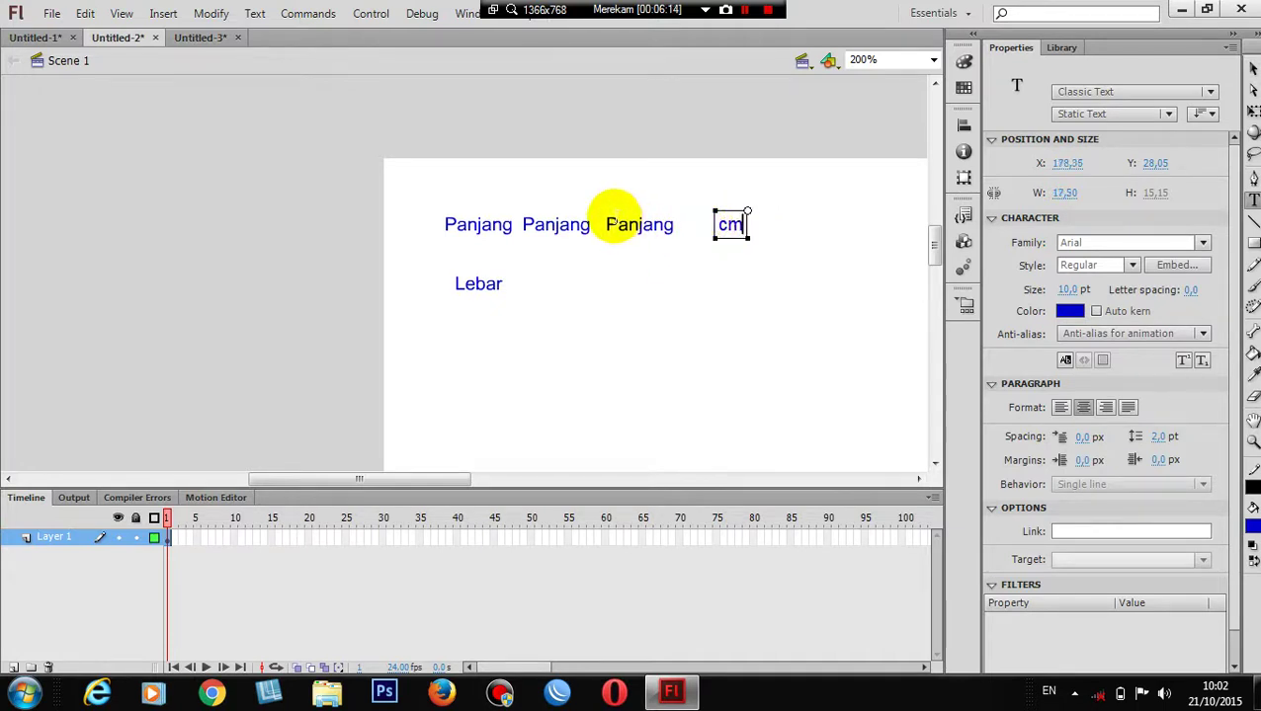
double_click(622, 227)
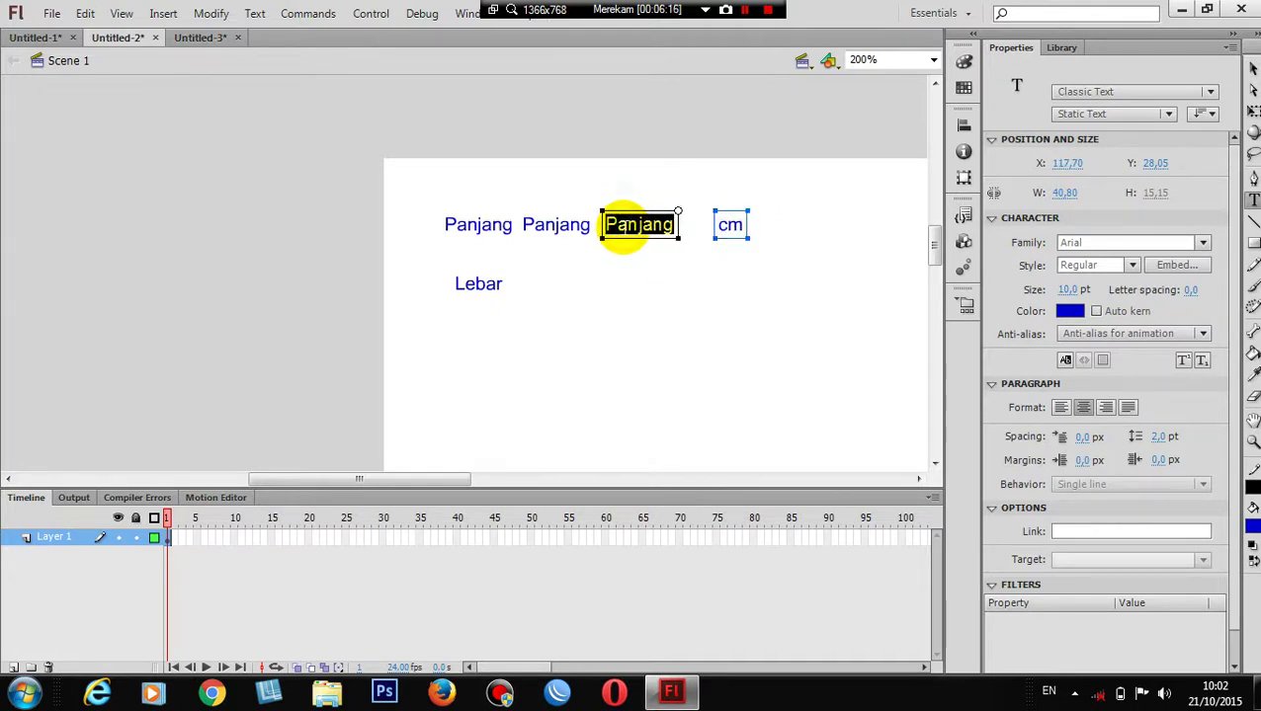
text(................)
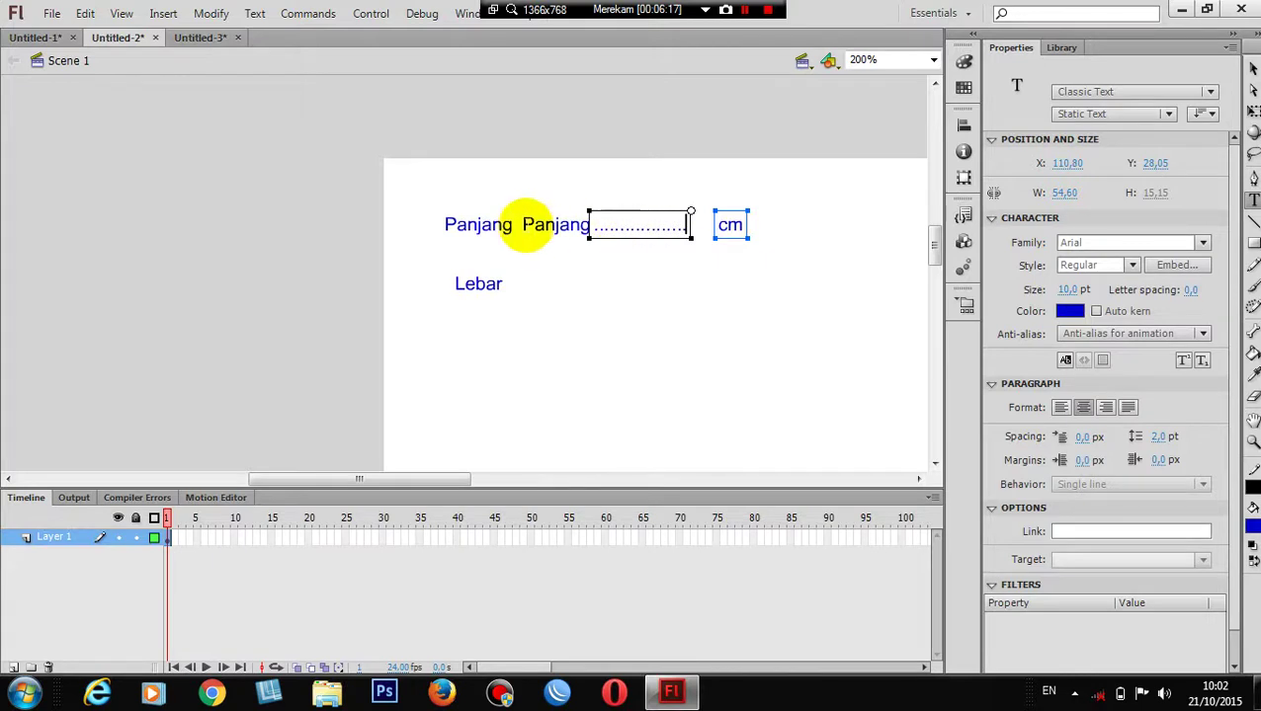
double_click(549, 224)
text(=)
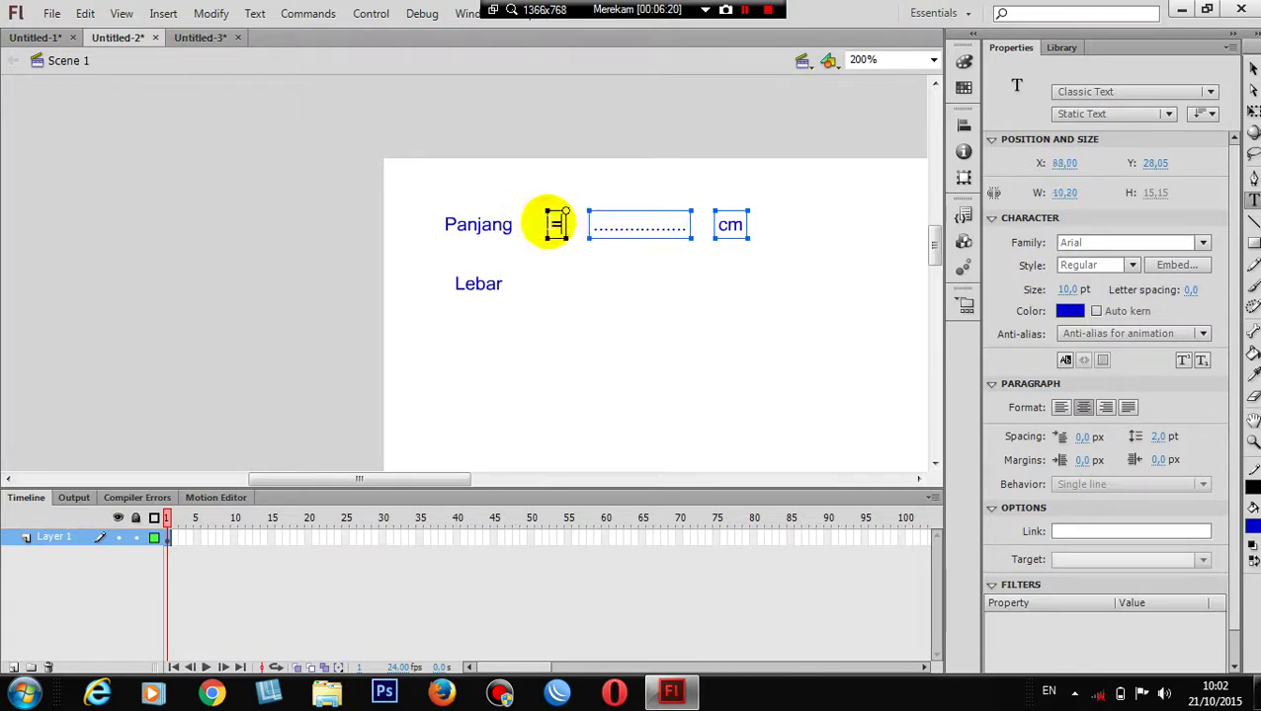
- Move the "=", dotted and "cm" labels together so that the "=" sits next to "Panjang", at X 71.50
click(1251, 71)
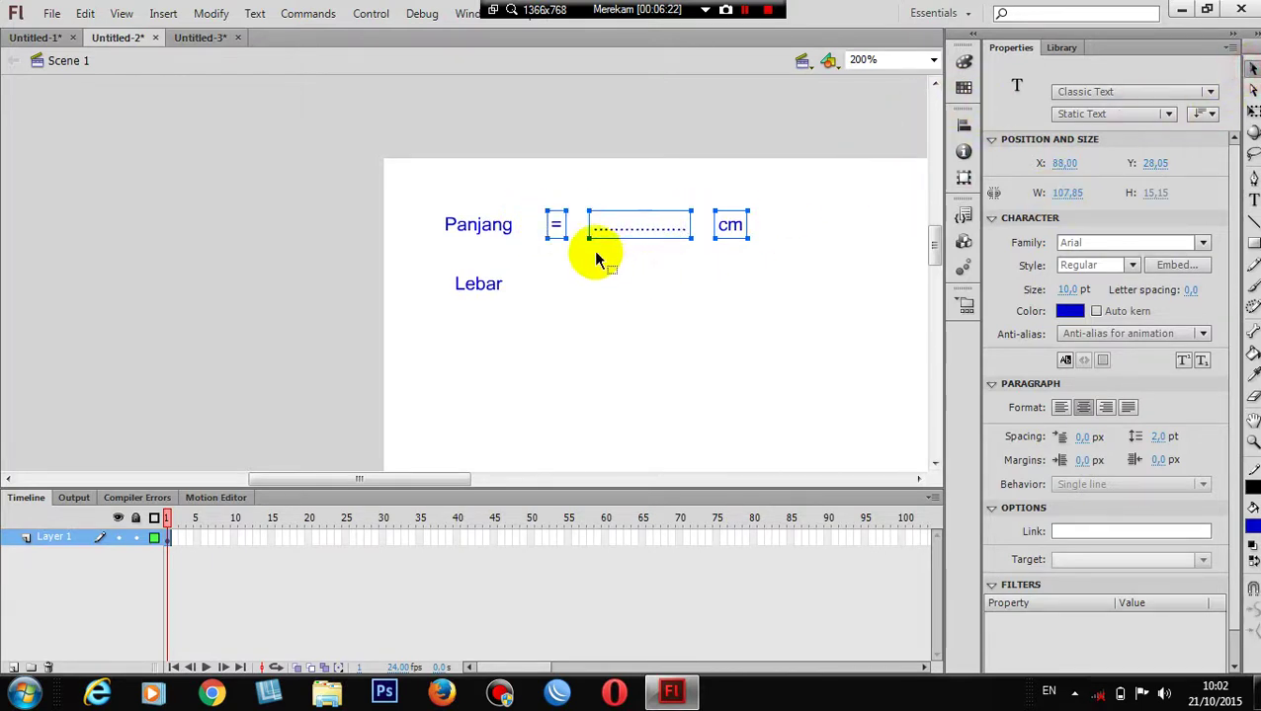
drag(557, 223, 523, 229)
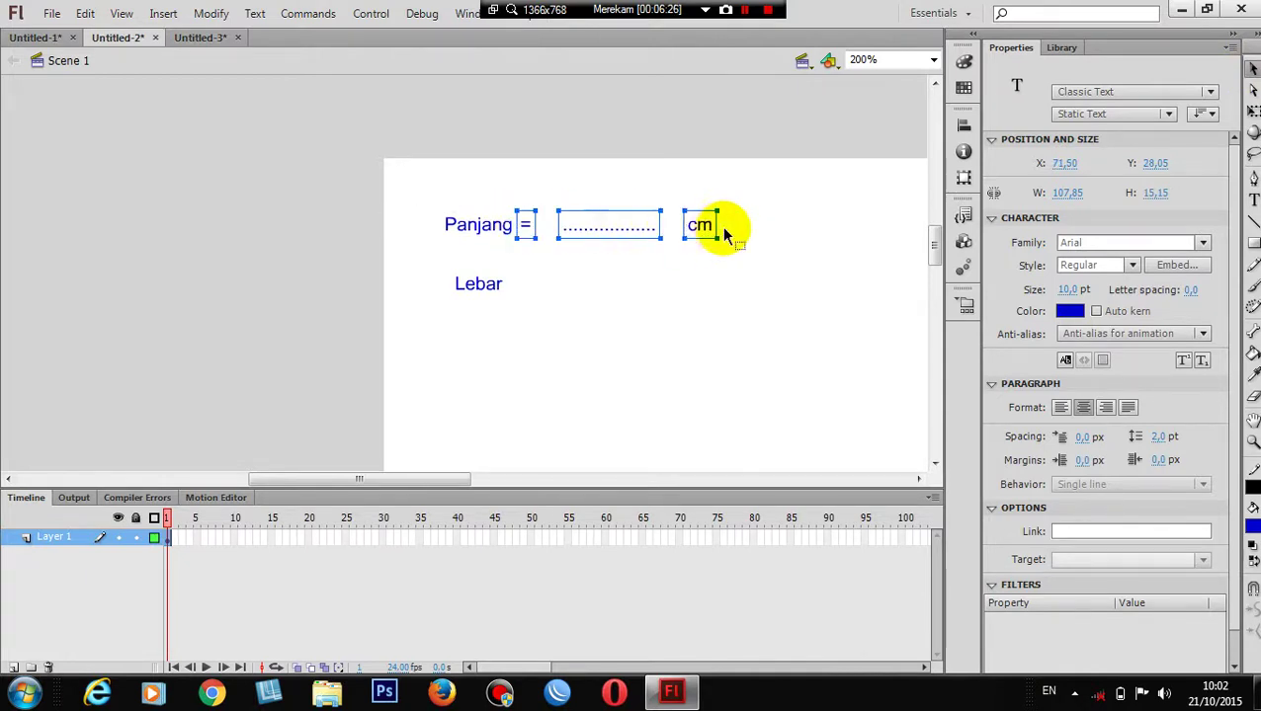
click(681, 341)
- Nudge the dotted label close to the "=", to about X 82
click(608, 237)
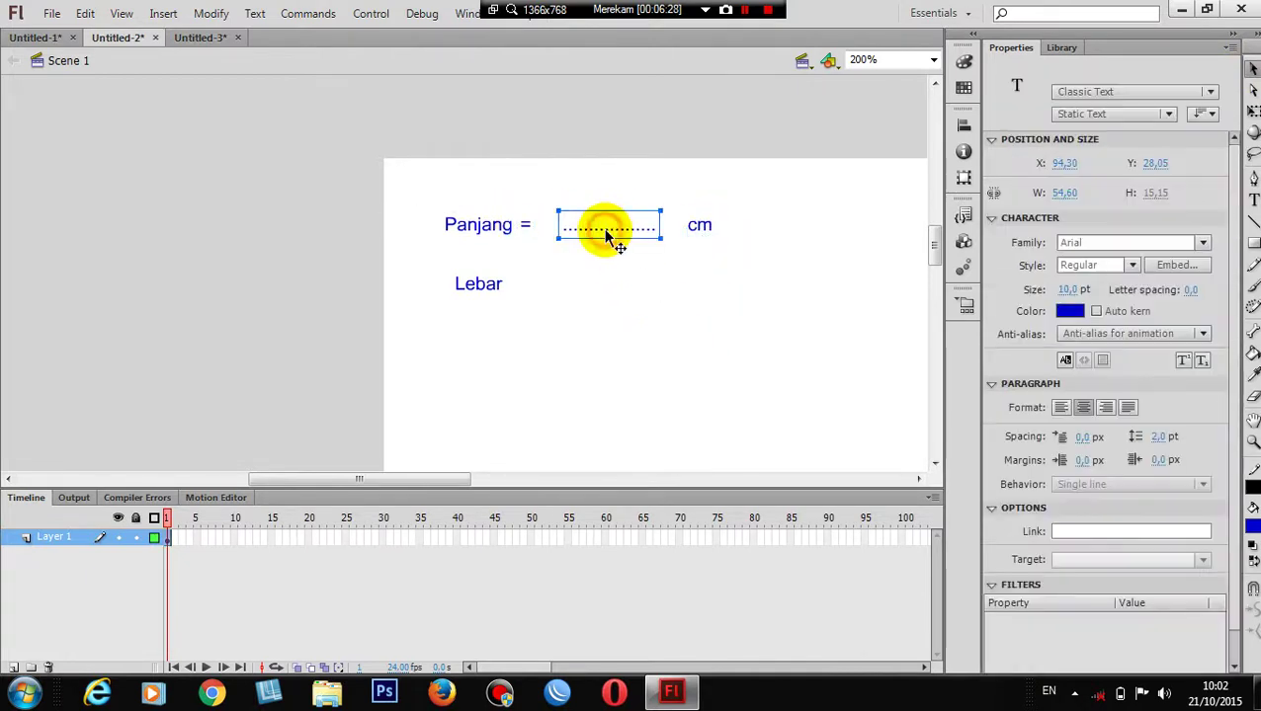
key(Left)
key(Left)
key(Left)
key(Left)
key(Left)
key(Left)
key(Left)
key(Left)
key(Left)
key(Left)
key(Left)
key(Left)
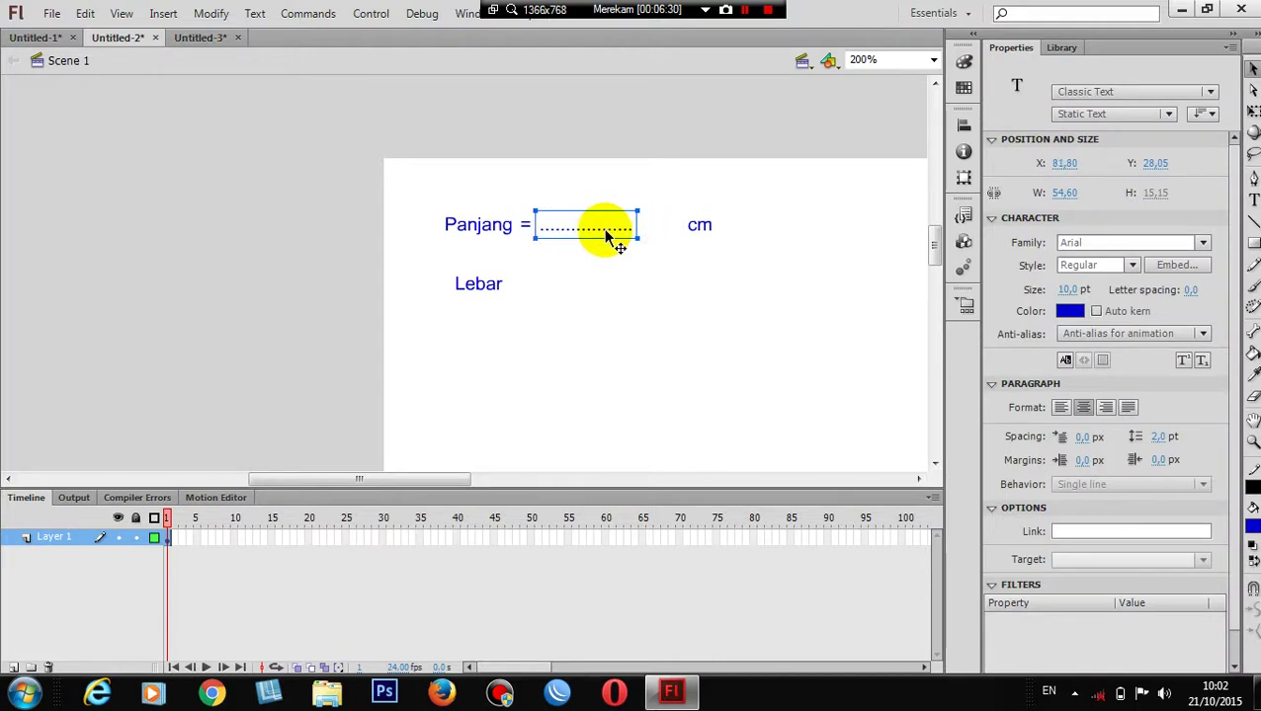
- Nudge the "cm" label along the row so that it sits close to the end of the dotted label
click(706, 229)
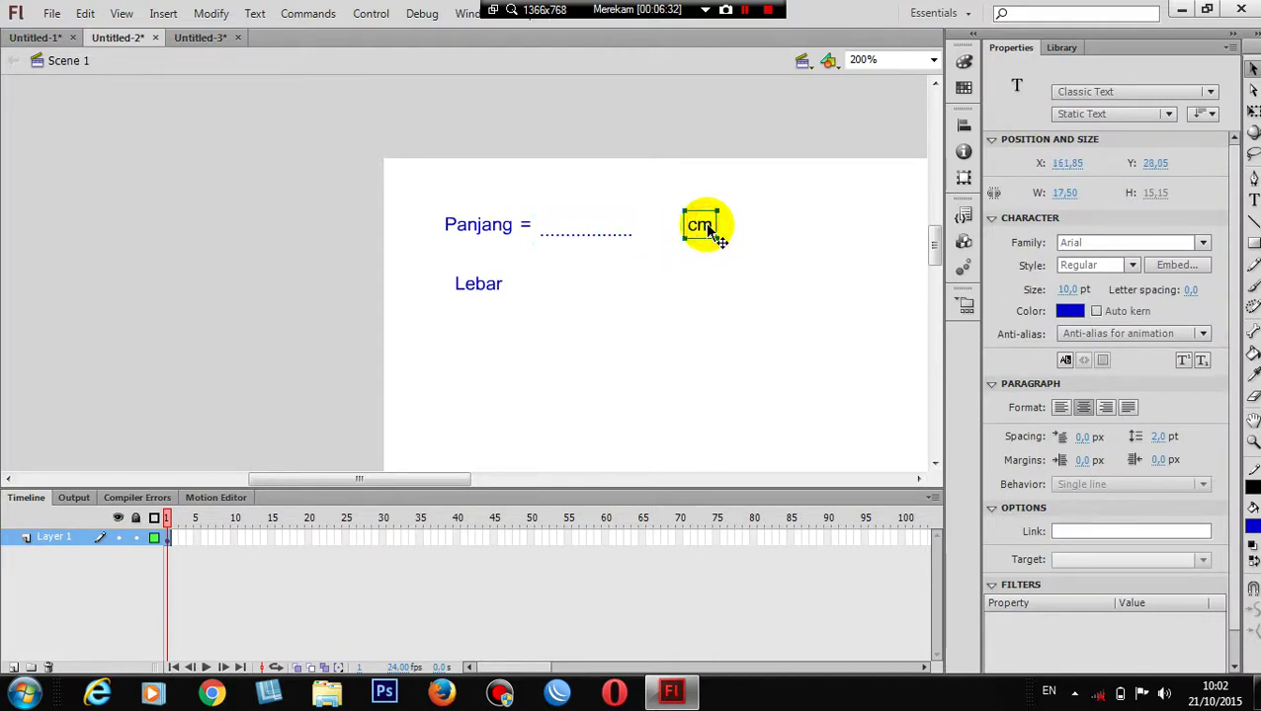
key(Left)
key(Left)
key(Left)
key(Left)
key(Left)
key(Left)
key(Left)
key(Left)
key(Left)
key(Left)
key(Left)
key(Left)
key(Left)
key(Left)
key(Left)
key(Left)
key(Left)
key(Left)
key(Left)
key(Left)
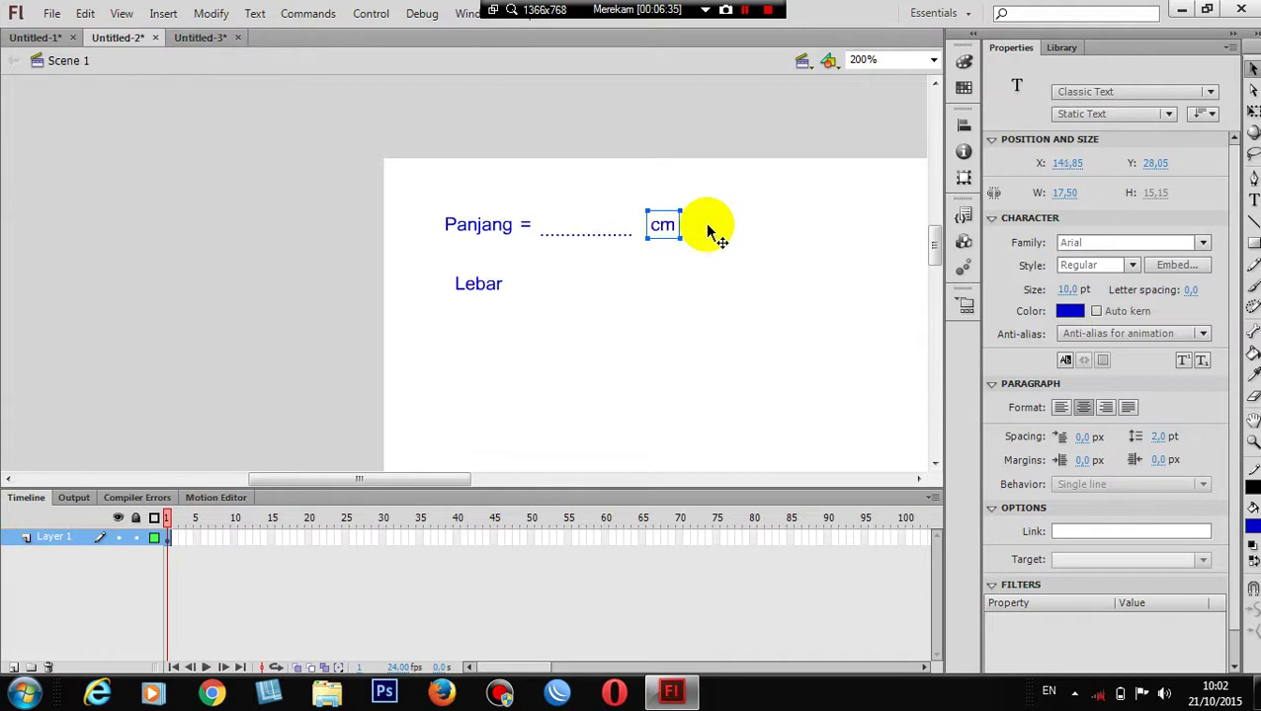
- Delete the separate "Lebar" label and duplicate the complete "Panjang = ... cm" row below itself, at Y 56.55
click(475, 288)
key(Delete)
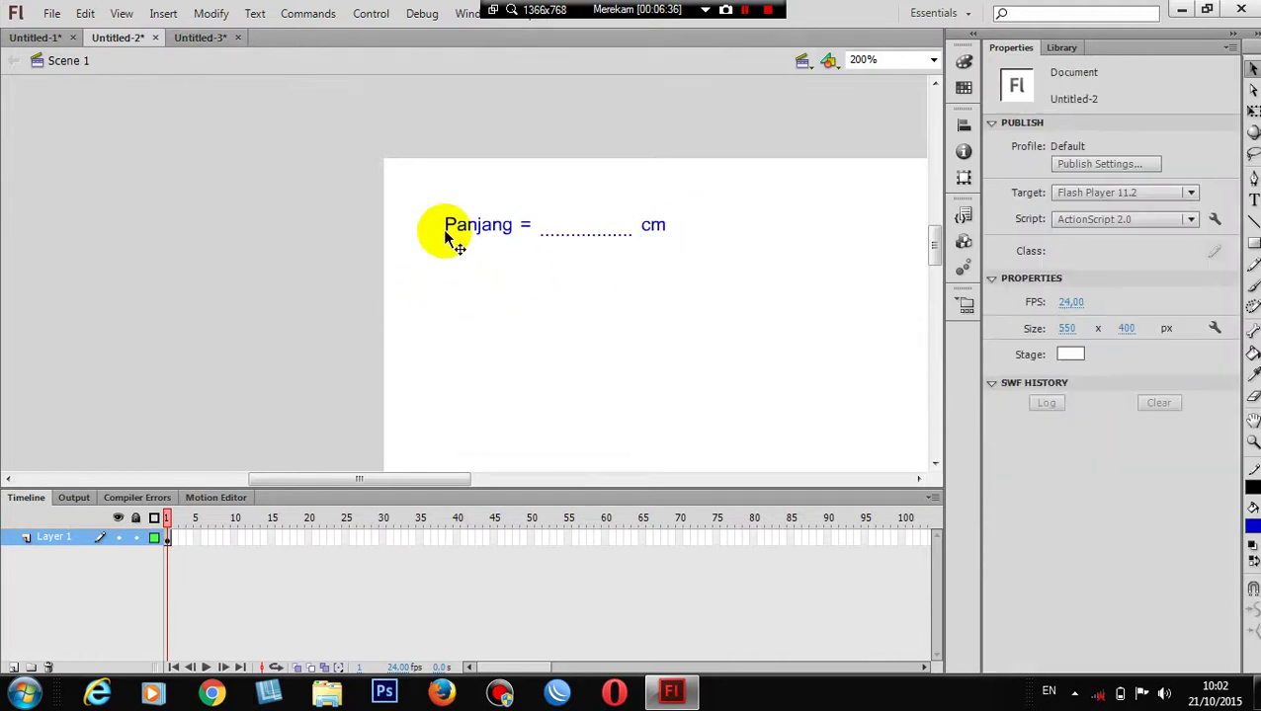
drag(415, 179, 699, 292)
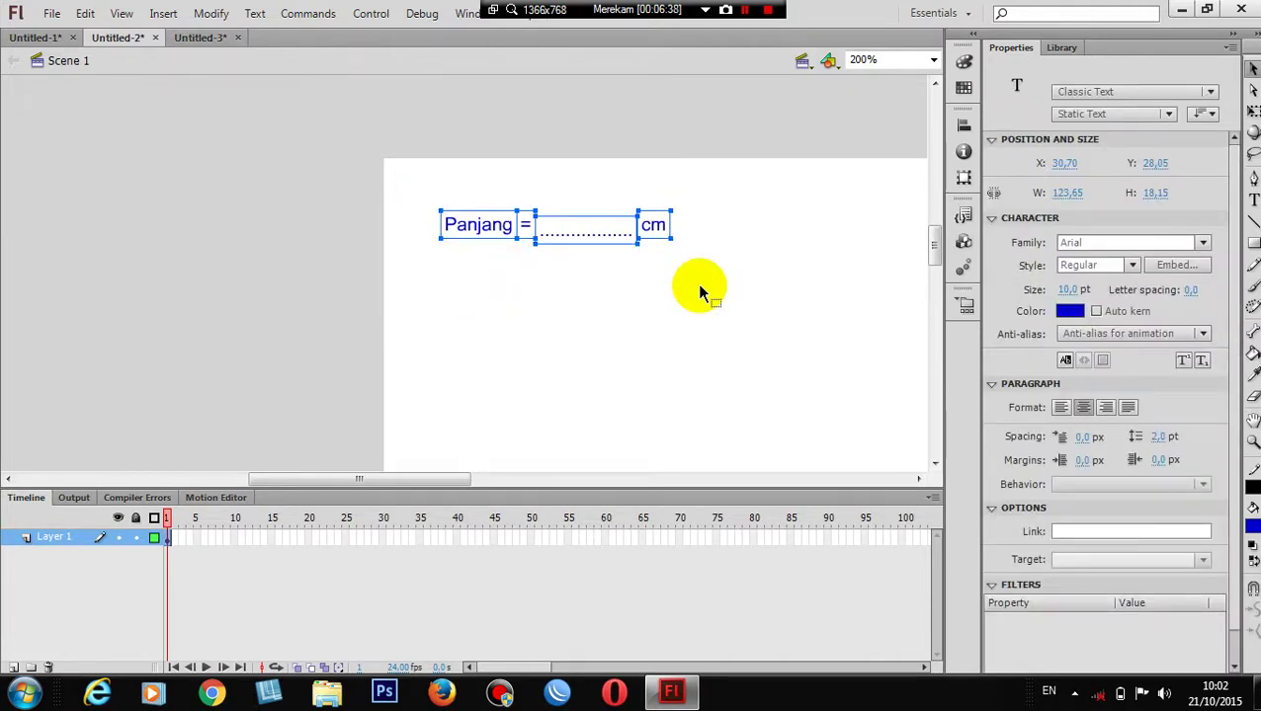
drag(478, 225, 476, 279)
- Change the "Panjang" text in the second row to "Lebar"
double_click(476, 278)
double_click(477, 277)
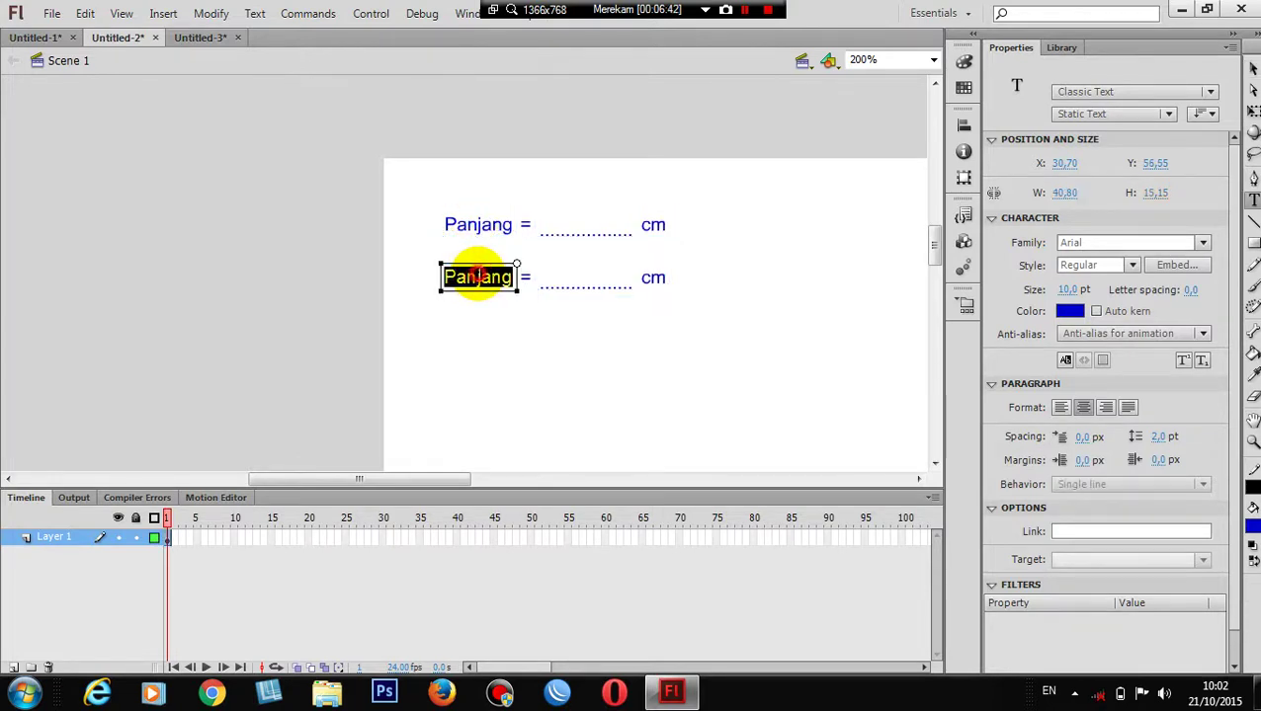
text(lebar)
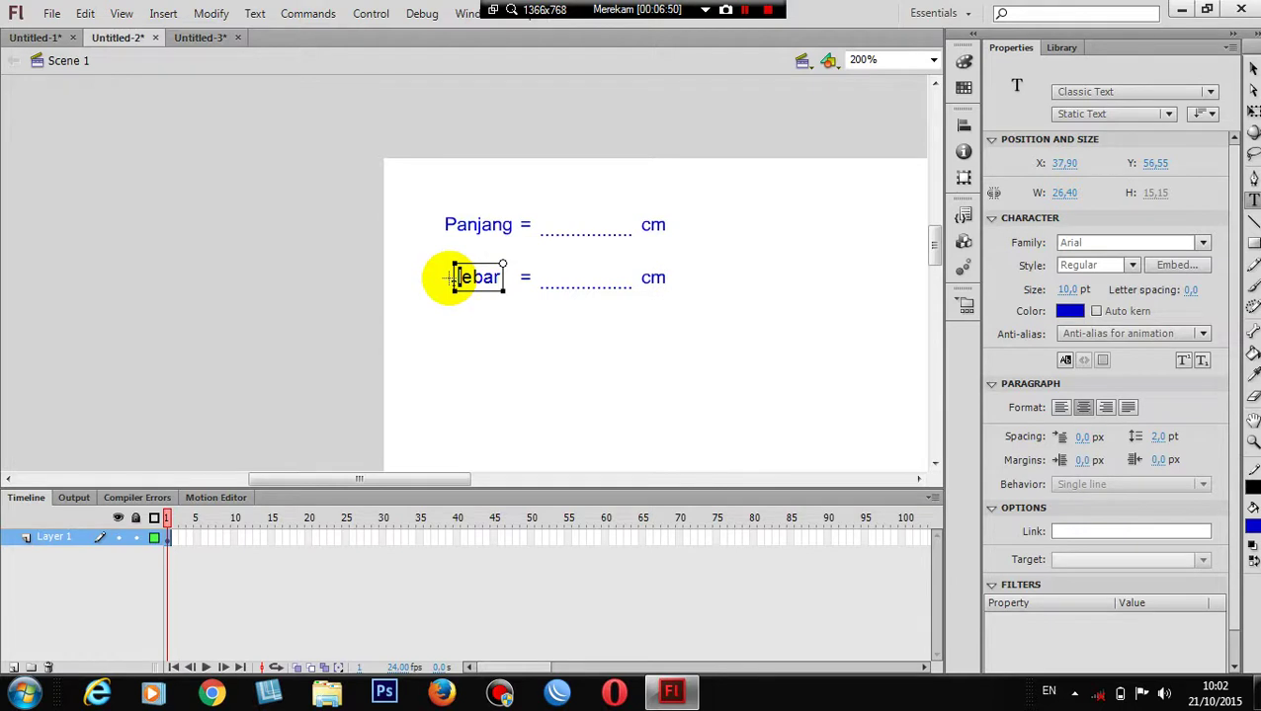
text(L)
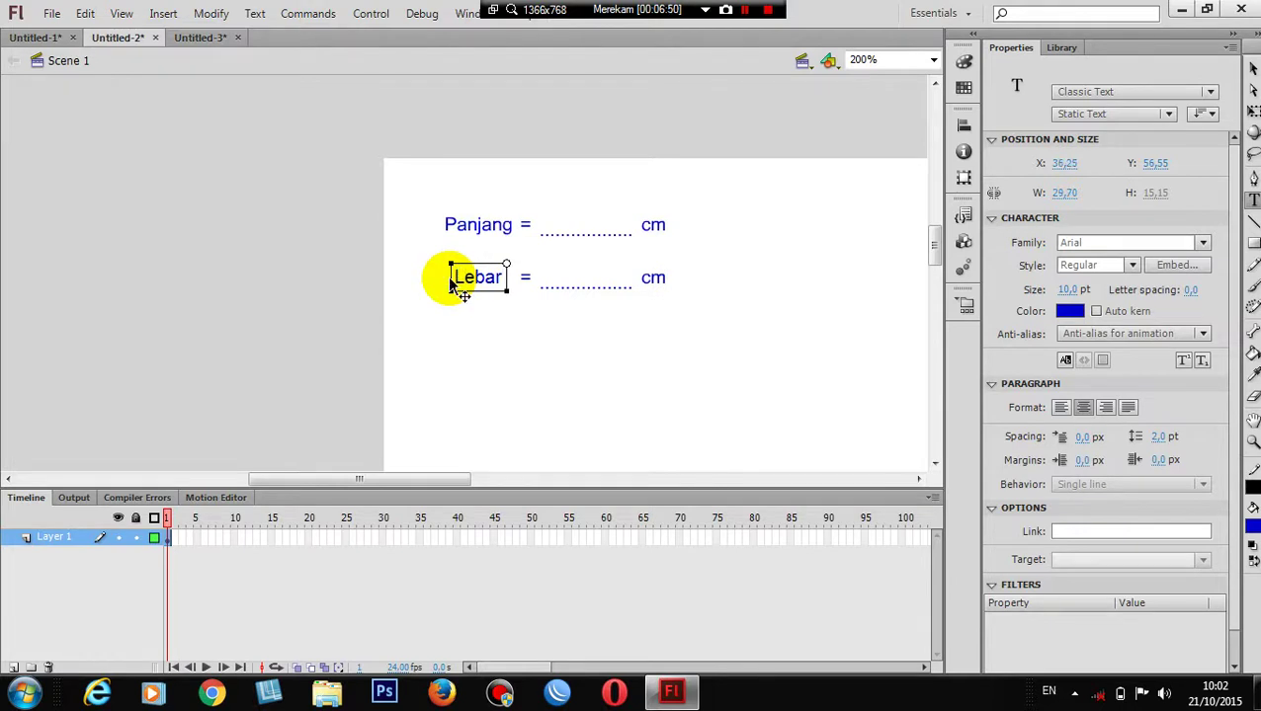
- Duplicate both label rows horizontally across the stage, with the copied "Panjang" label at about X 315, Y 28
click(1252, 67)
drag(381, 481, 472, 481)
click(413, 367)
drag(53, 195, 409, 378)
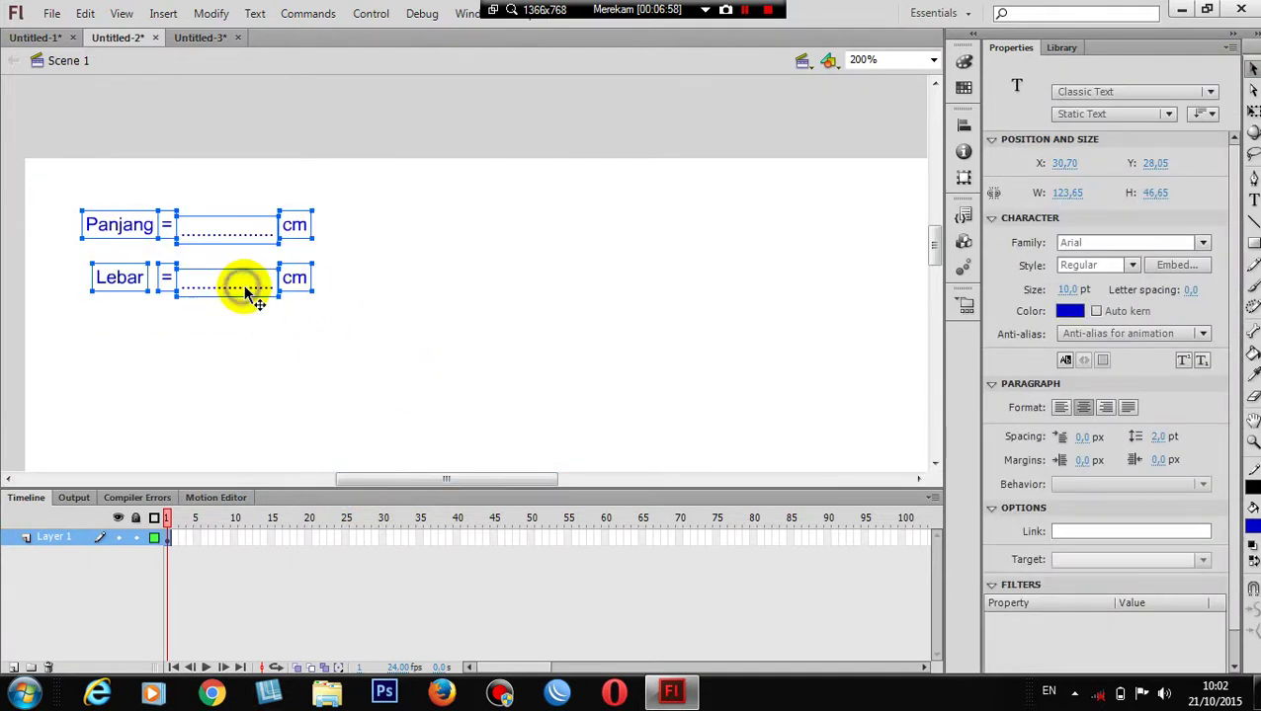
drag(254, 293, 781, 293)
- Change the copied rows' "Panjang" and "Lebar" labels to "Luas" and "Keliling"
double_click(657, 229)
double_click(654, 229)
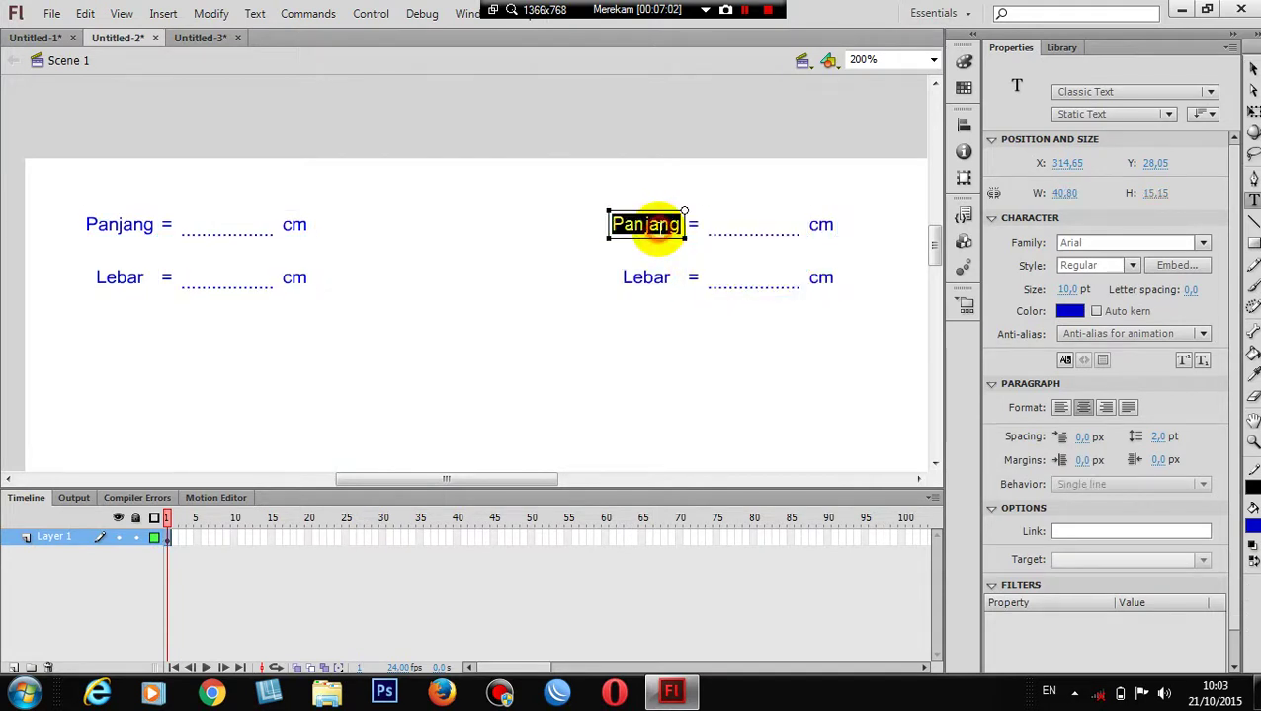
text(Luas)
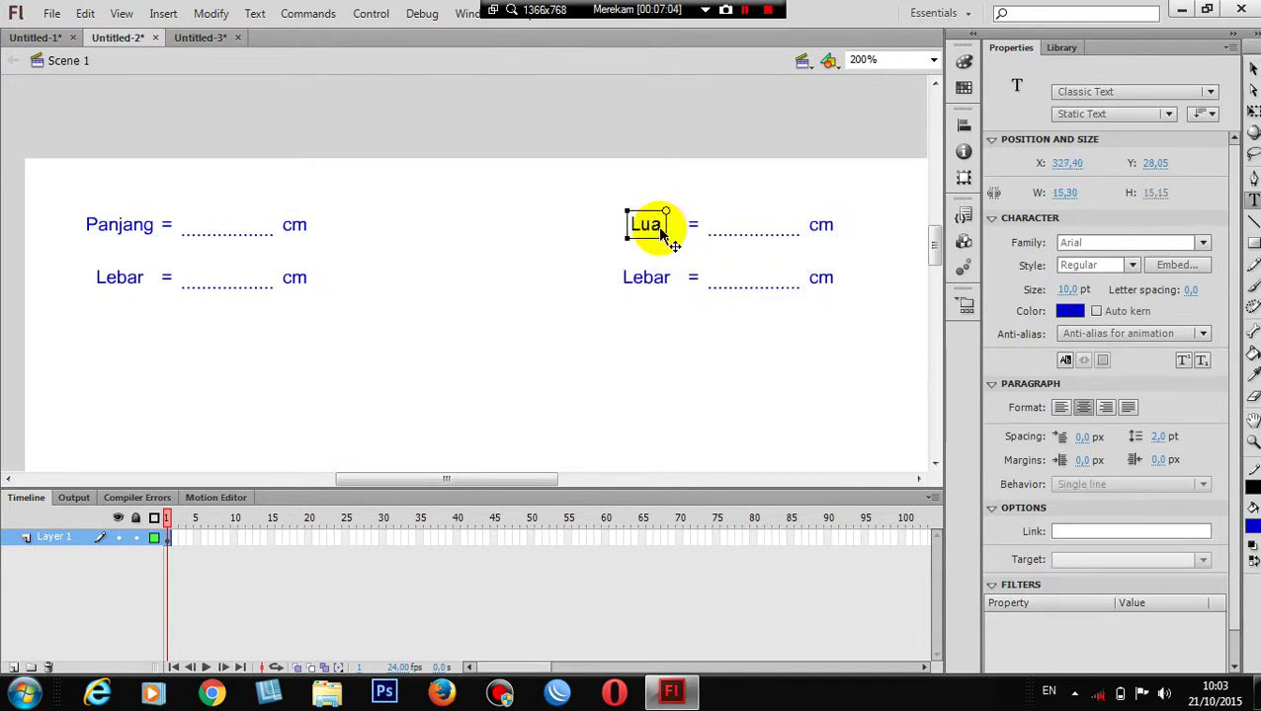
double_click(654, 279)
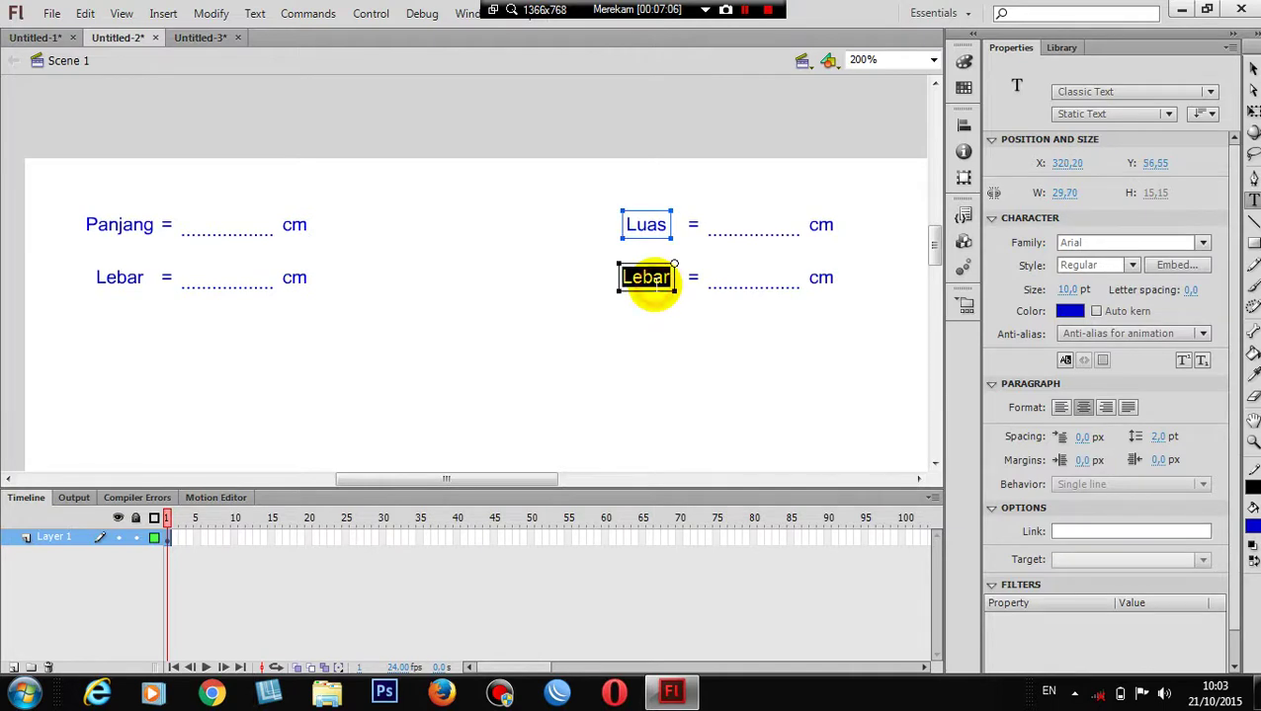
text(Kel)
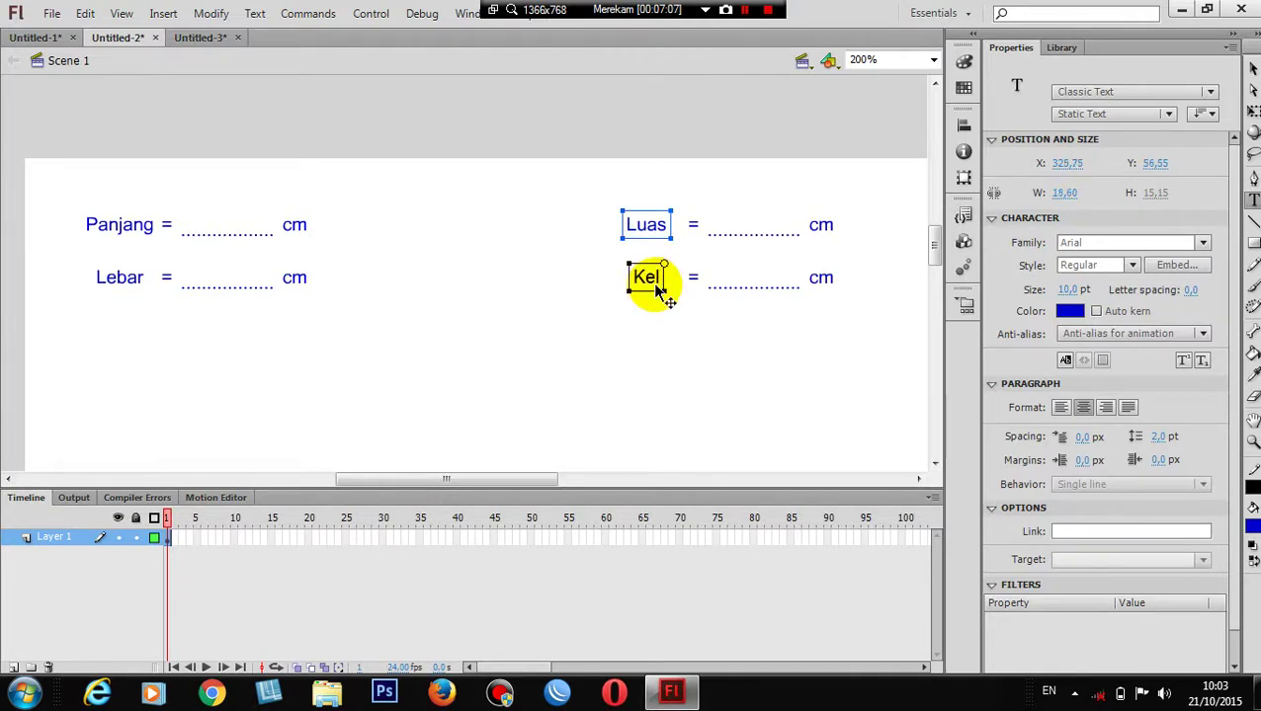
text(iling)
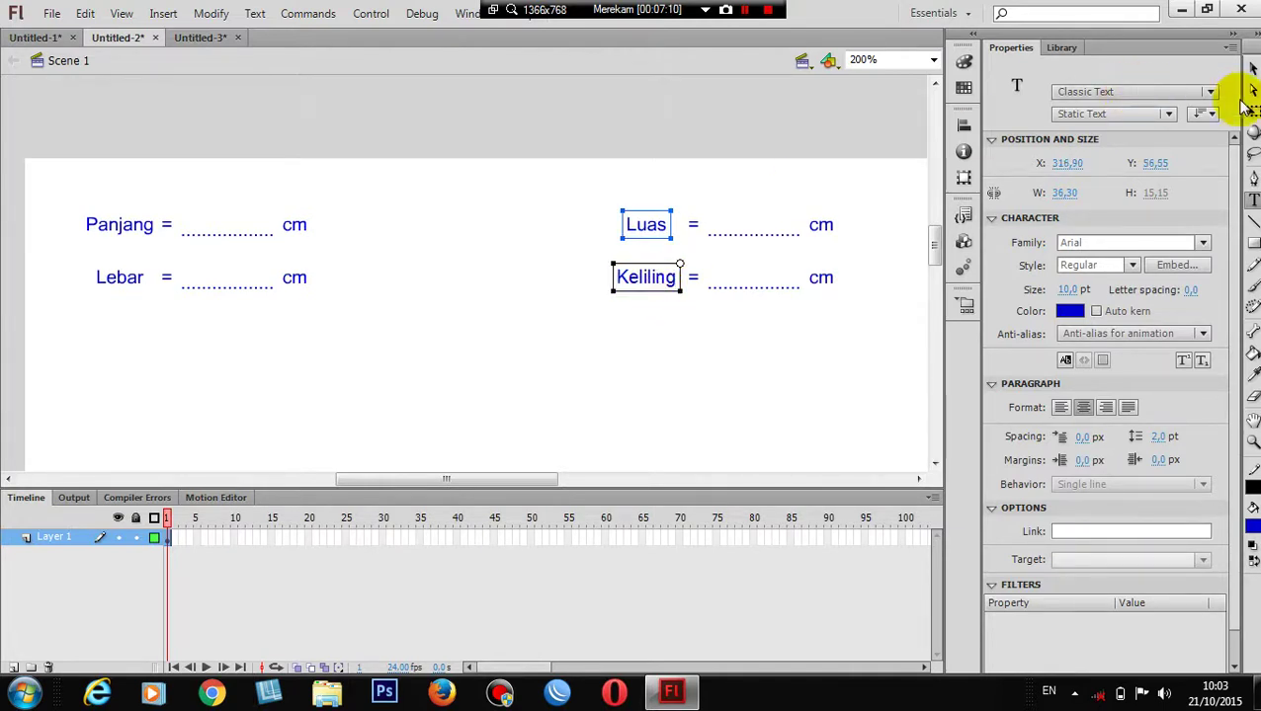
- Convert all four label rows into one movie clip symbol named "table" with top-left registration
click(1252, 69)
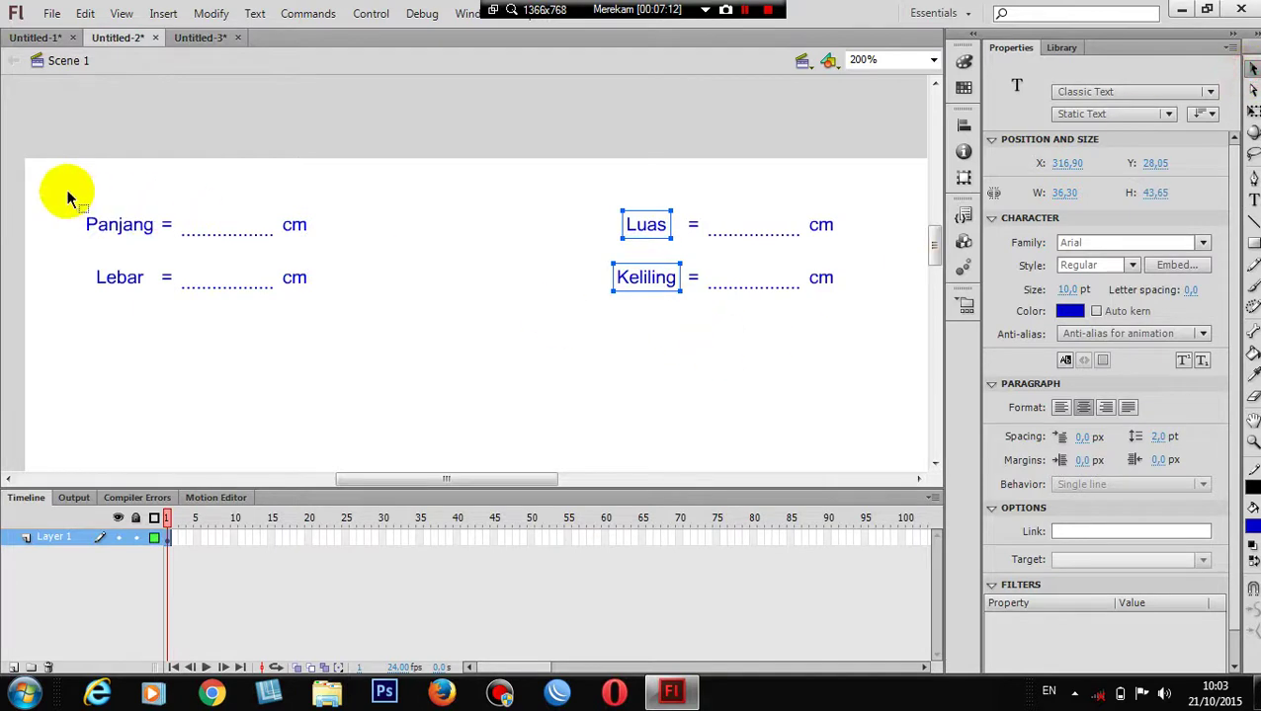
drag(67, 192, 887, 352)
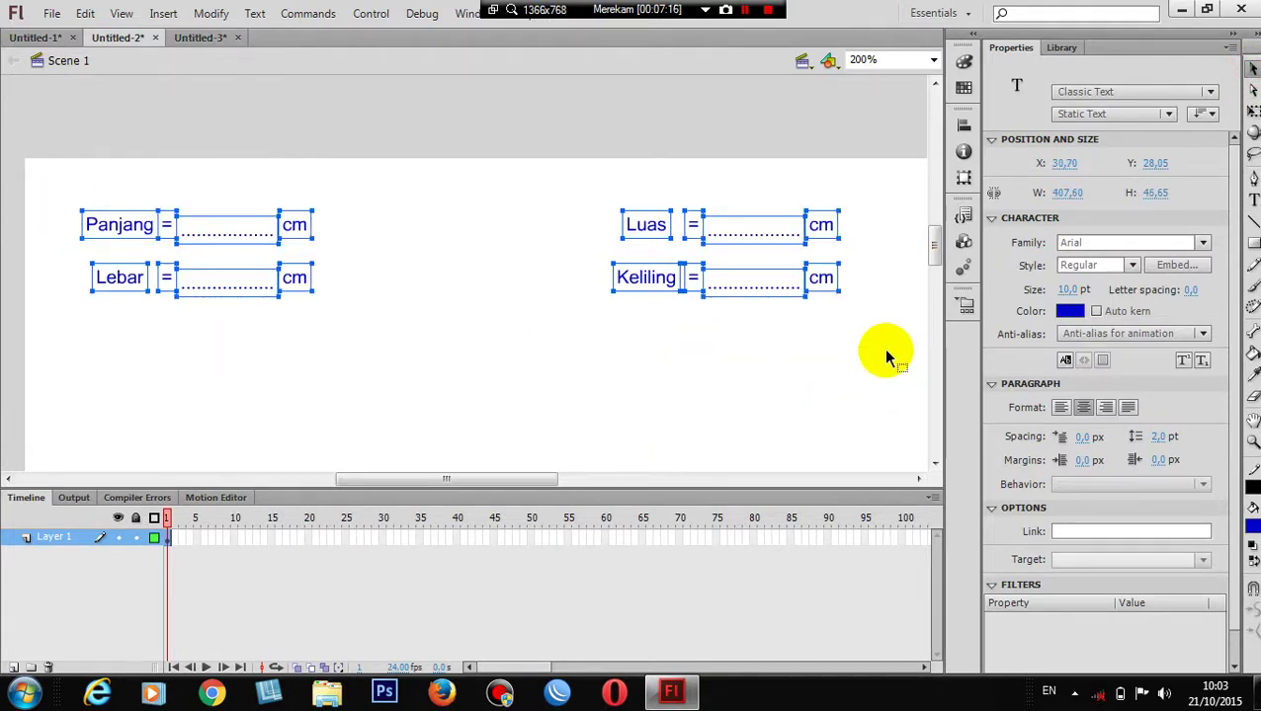
key(F8)
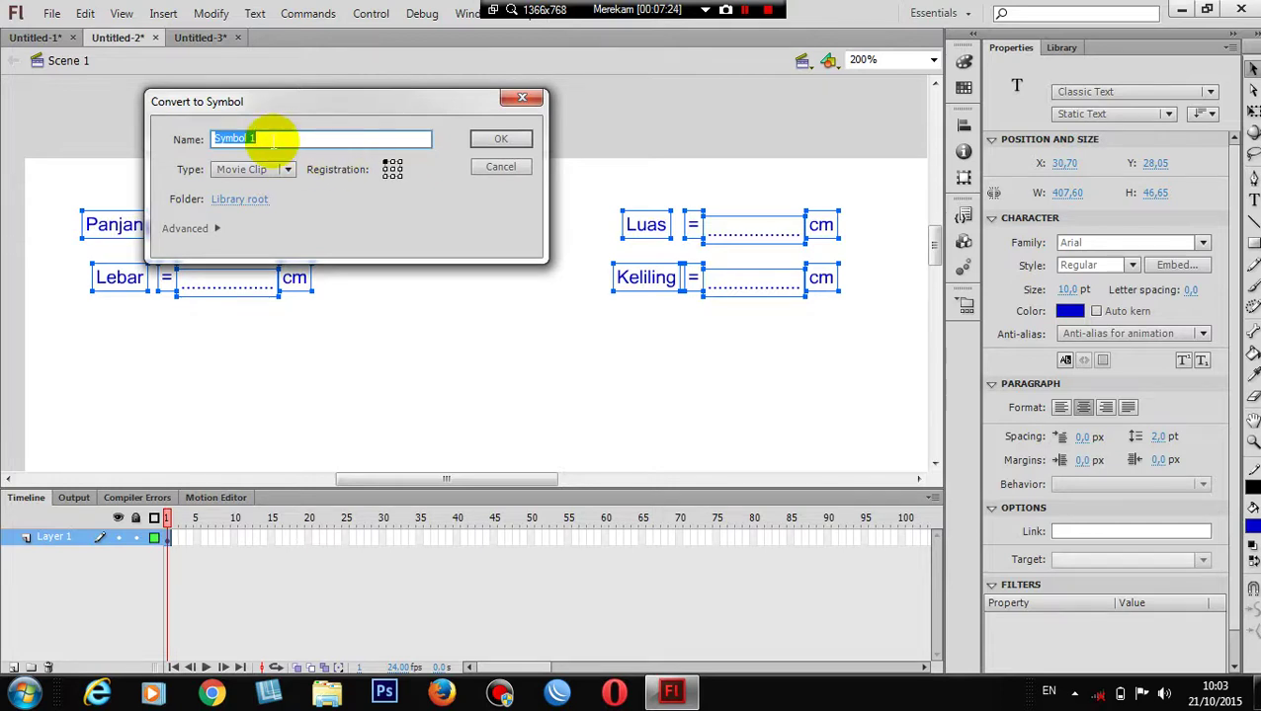
text(table)
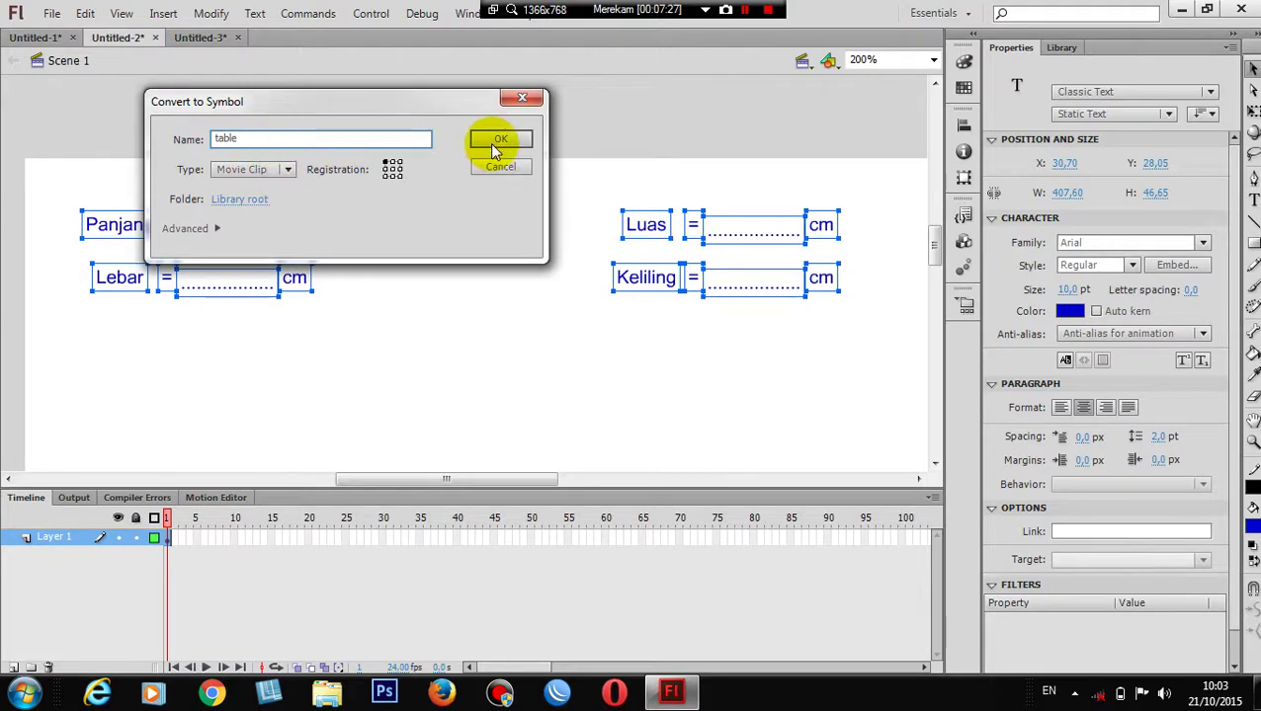
click(493, 145)
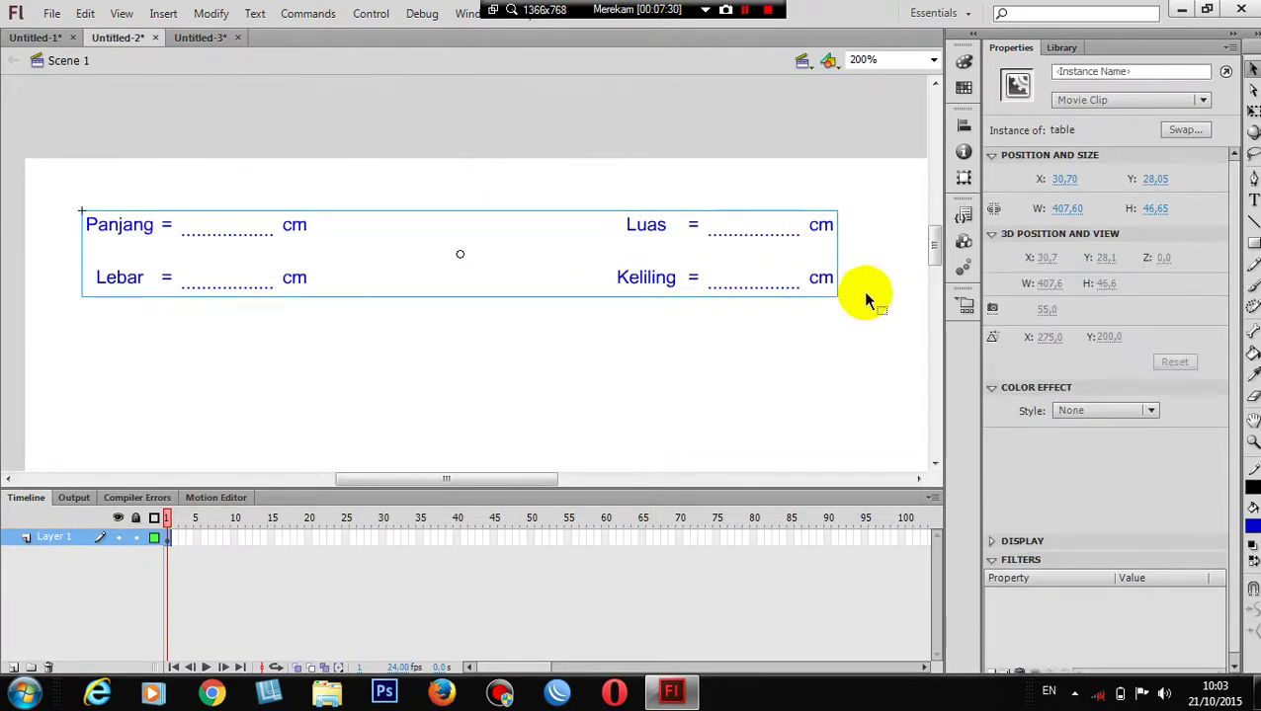
click(844, 360)
click(785, 297)
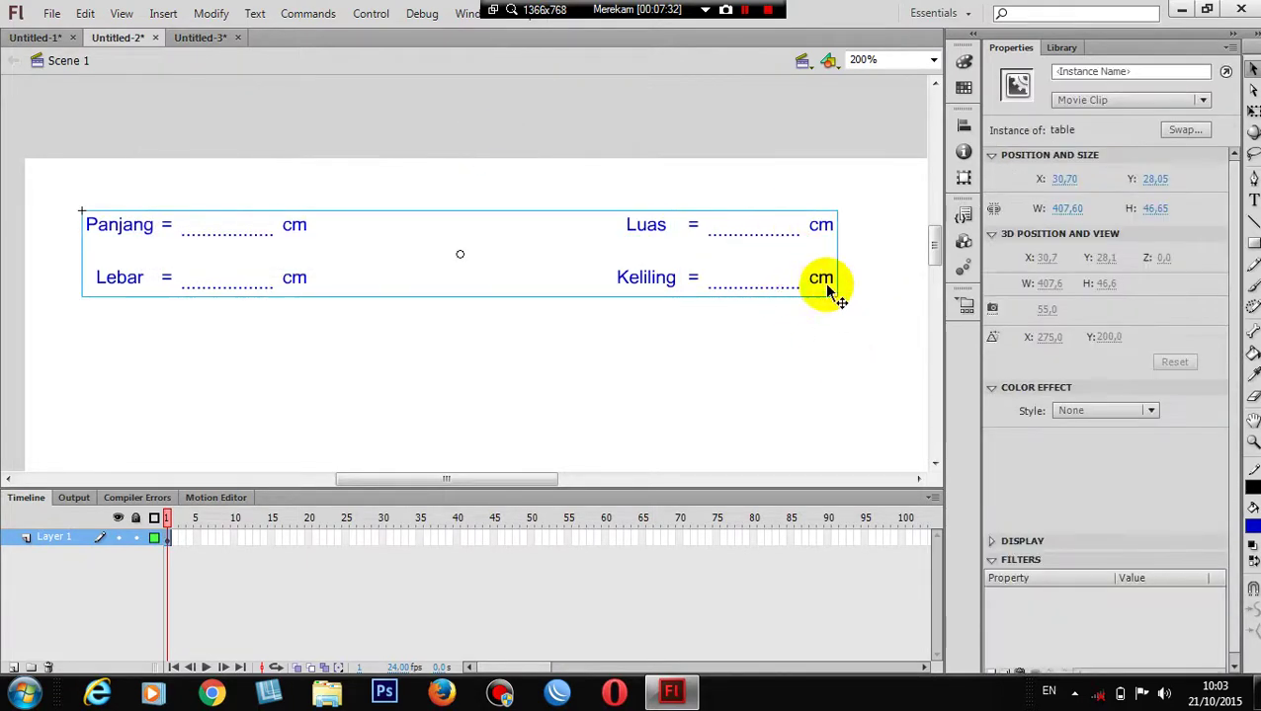
- Delete the "table" instance from the stage and fit the whole stage in the window
key(Delete)
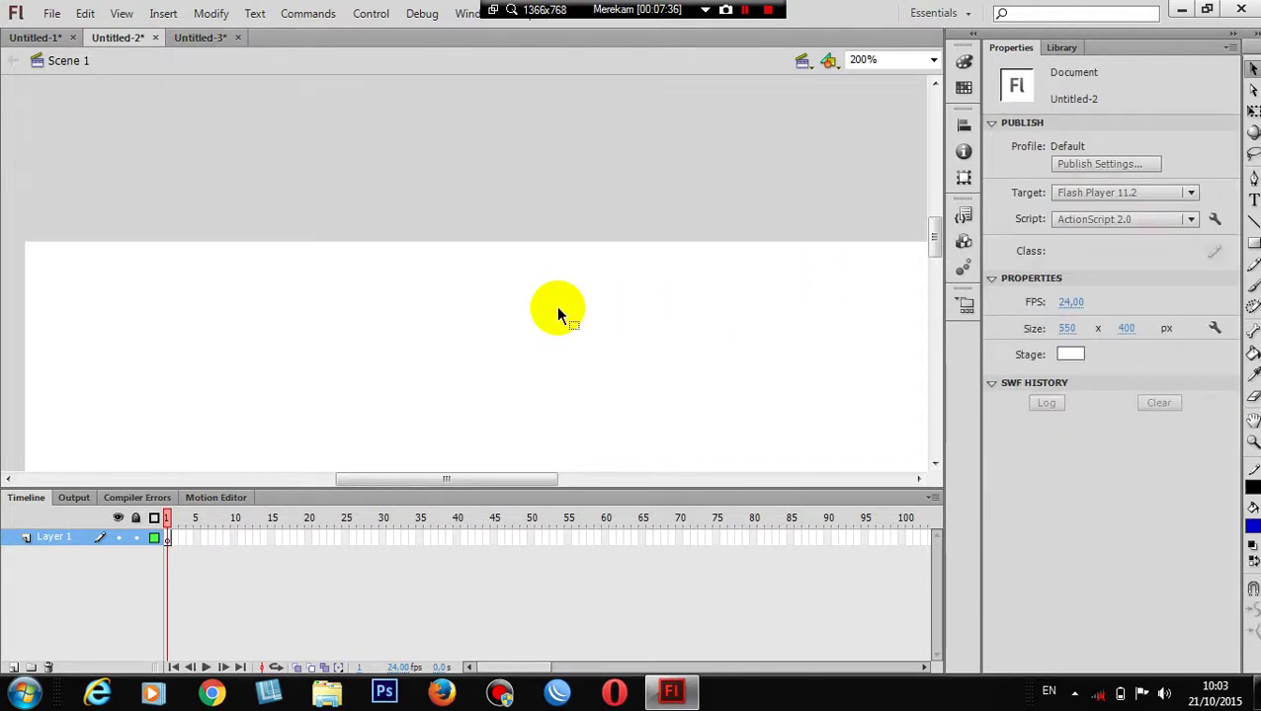
click(930, 60)
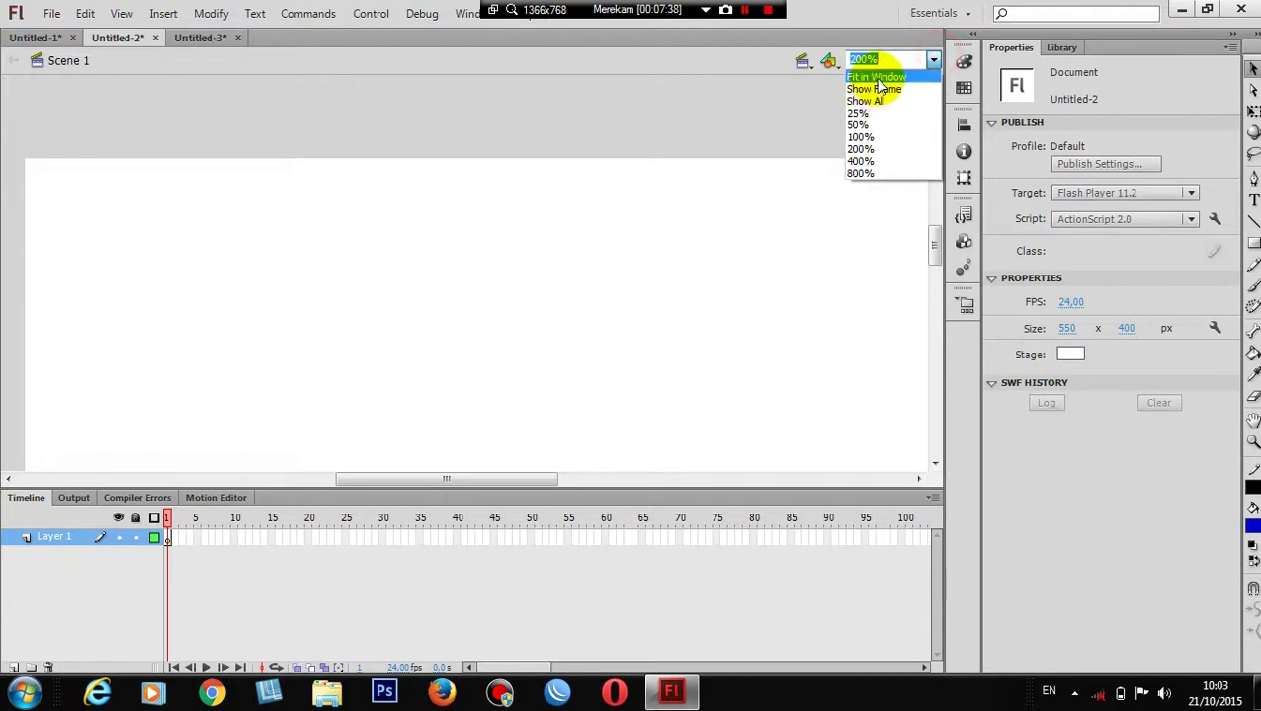
click(880, 78)
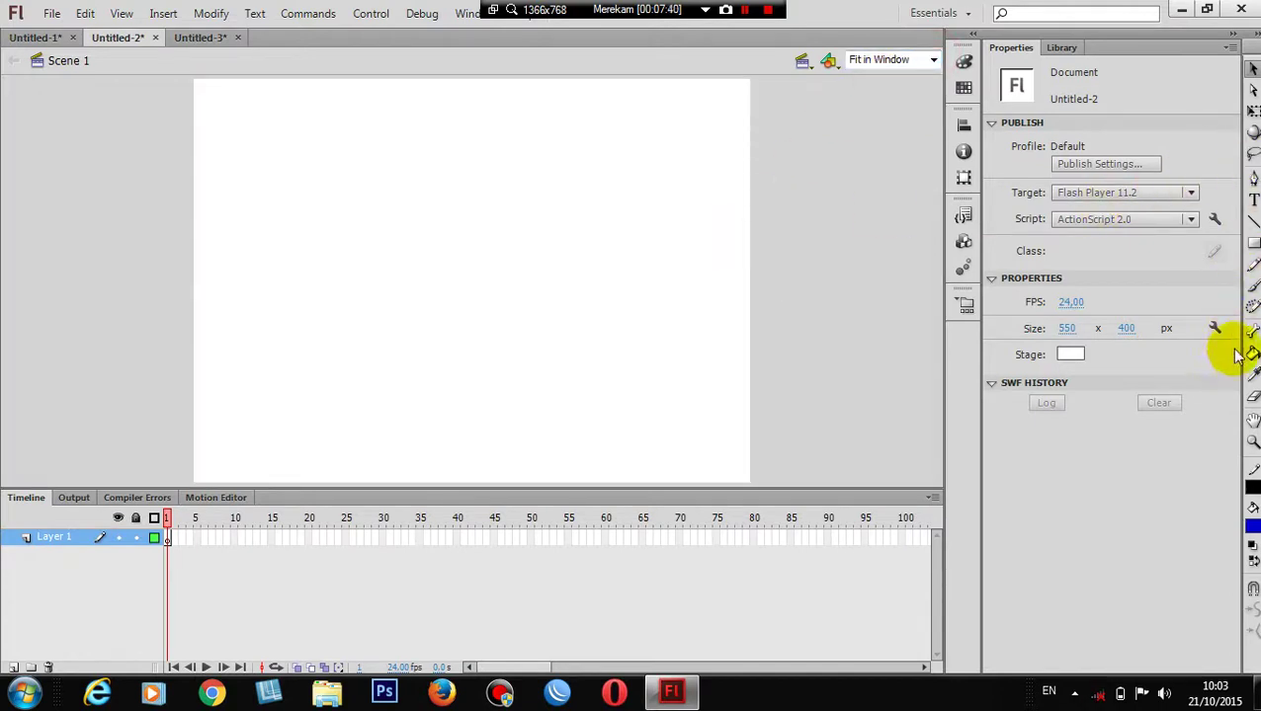
- Draw a blue rectangle with corner radius 0, about 91 by 30 px, at about X 180, Y 115
click(1253, 243)
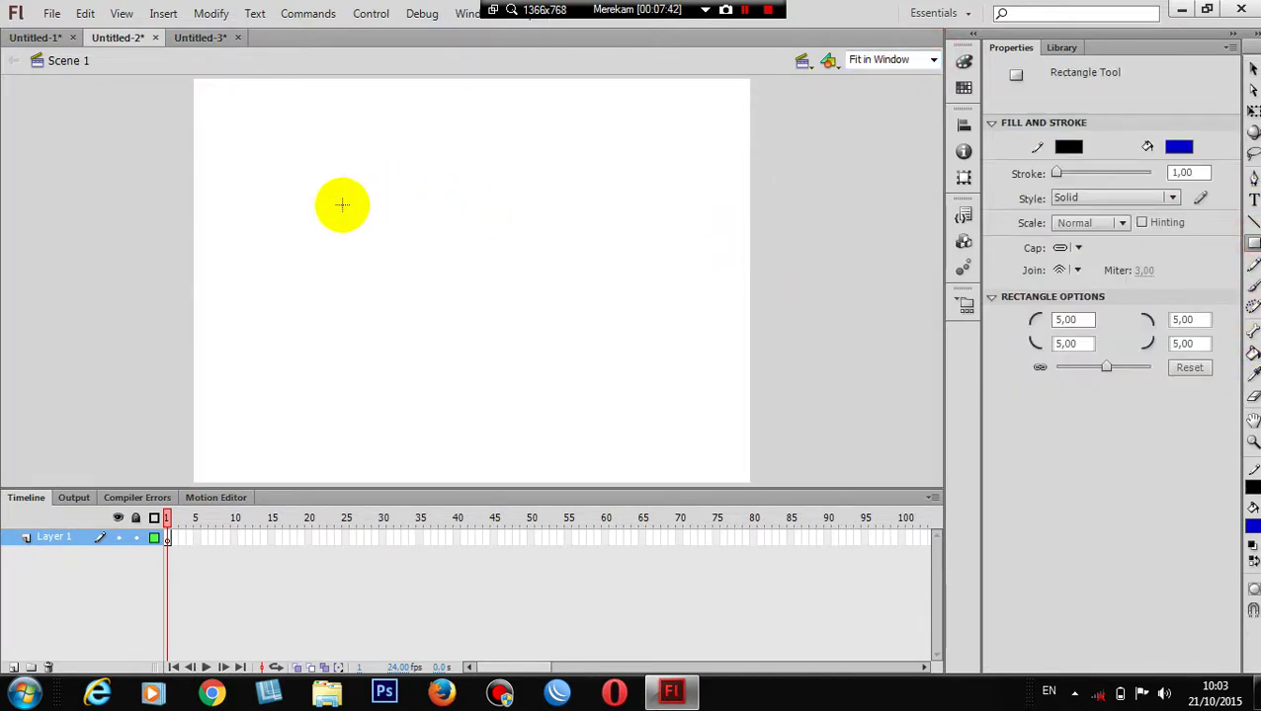
drag(339, 204, 486, 269)
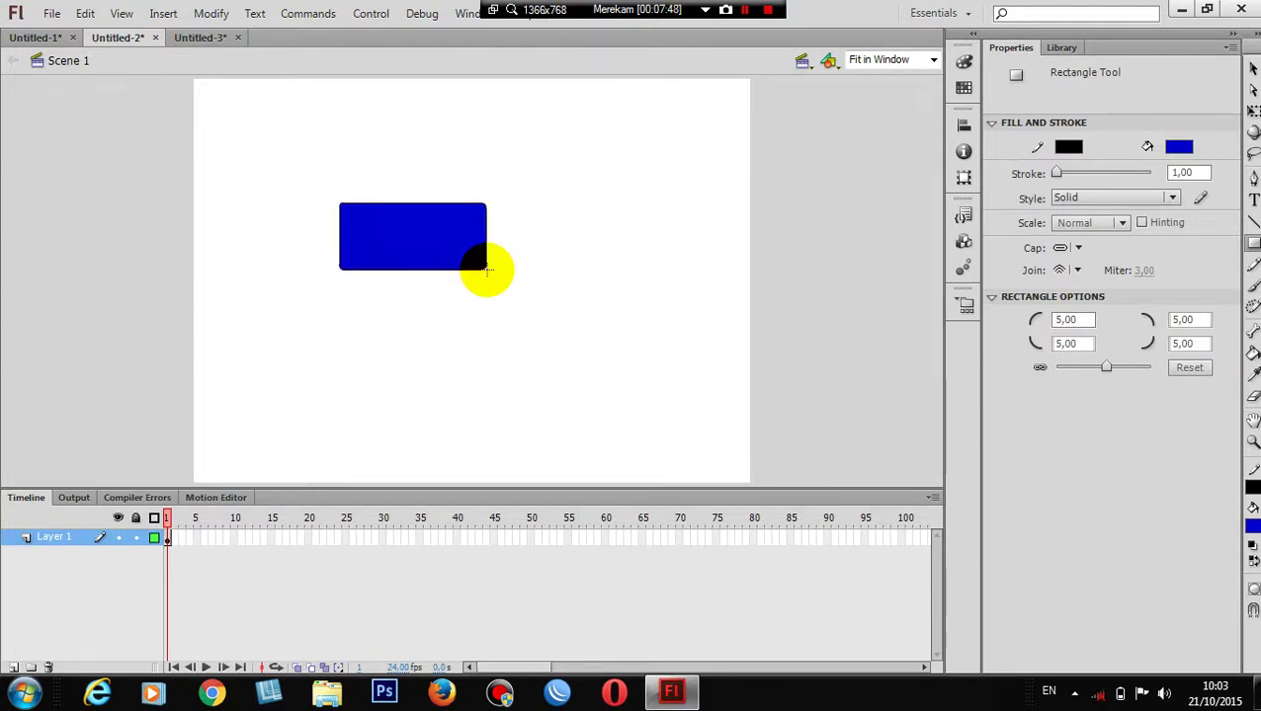
key(ctrl+z)
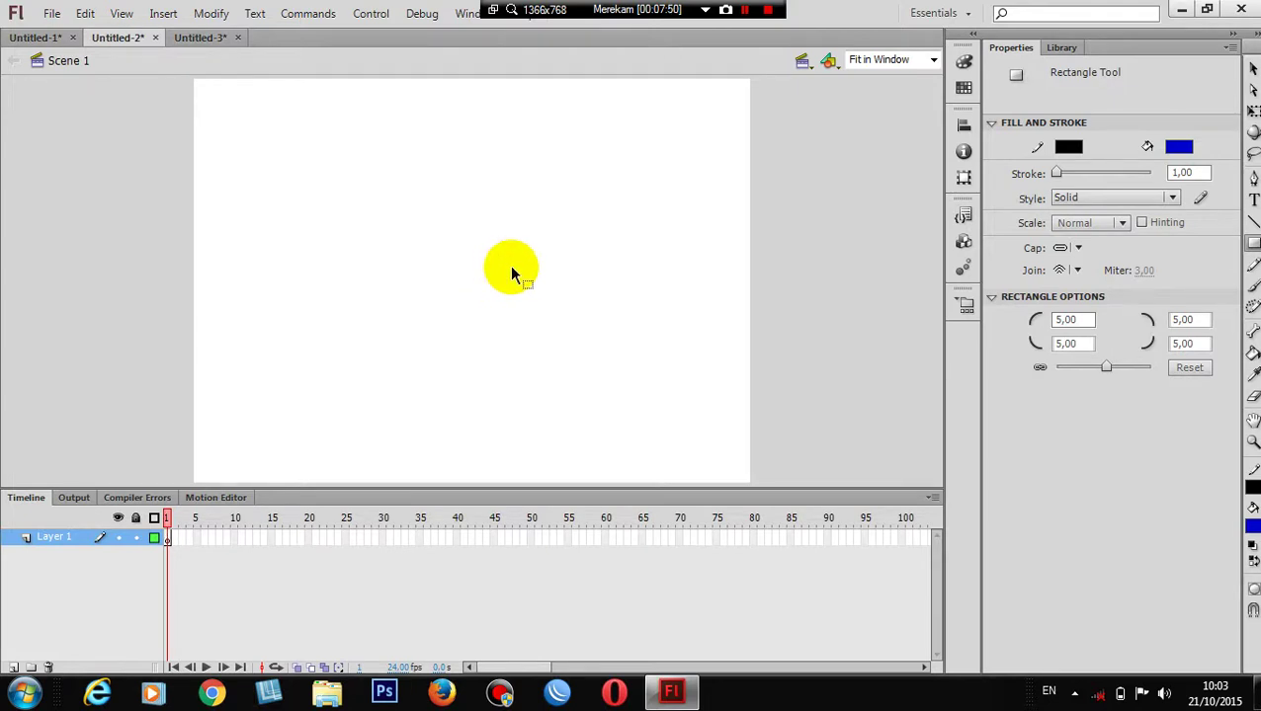
click(1072, 319)
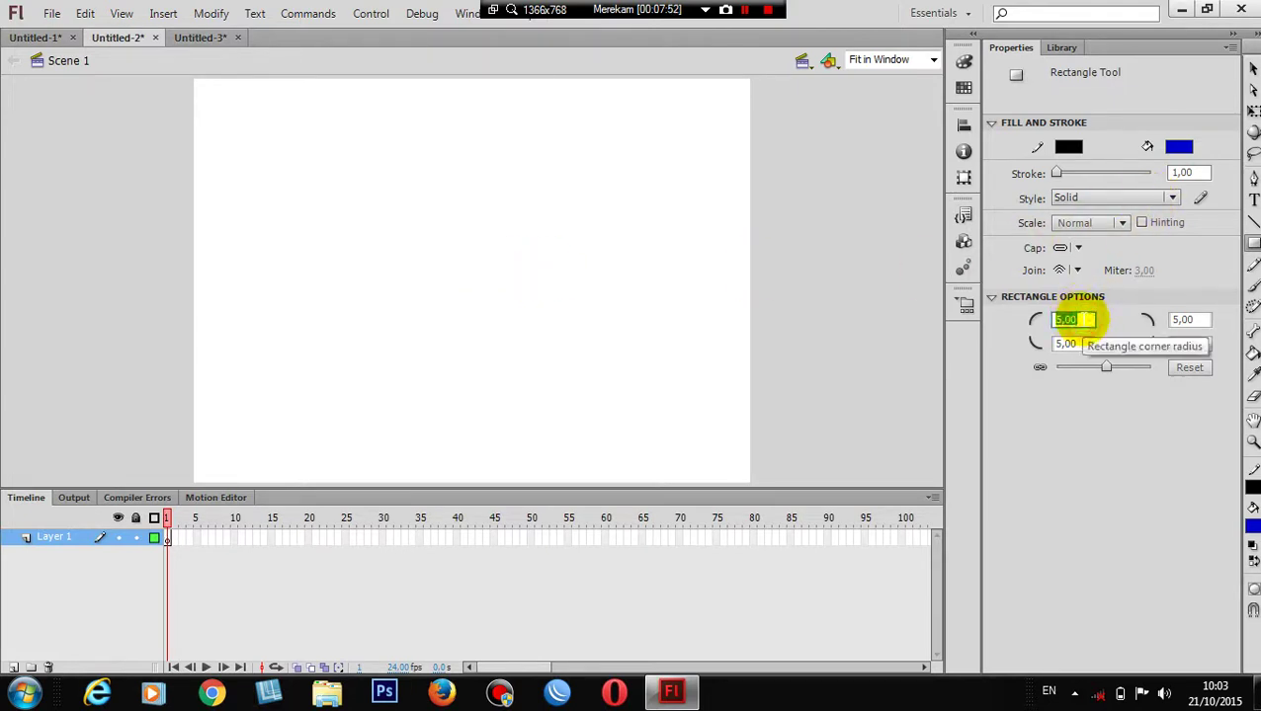
text(0)
key(Return)
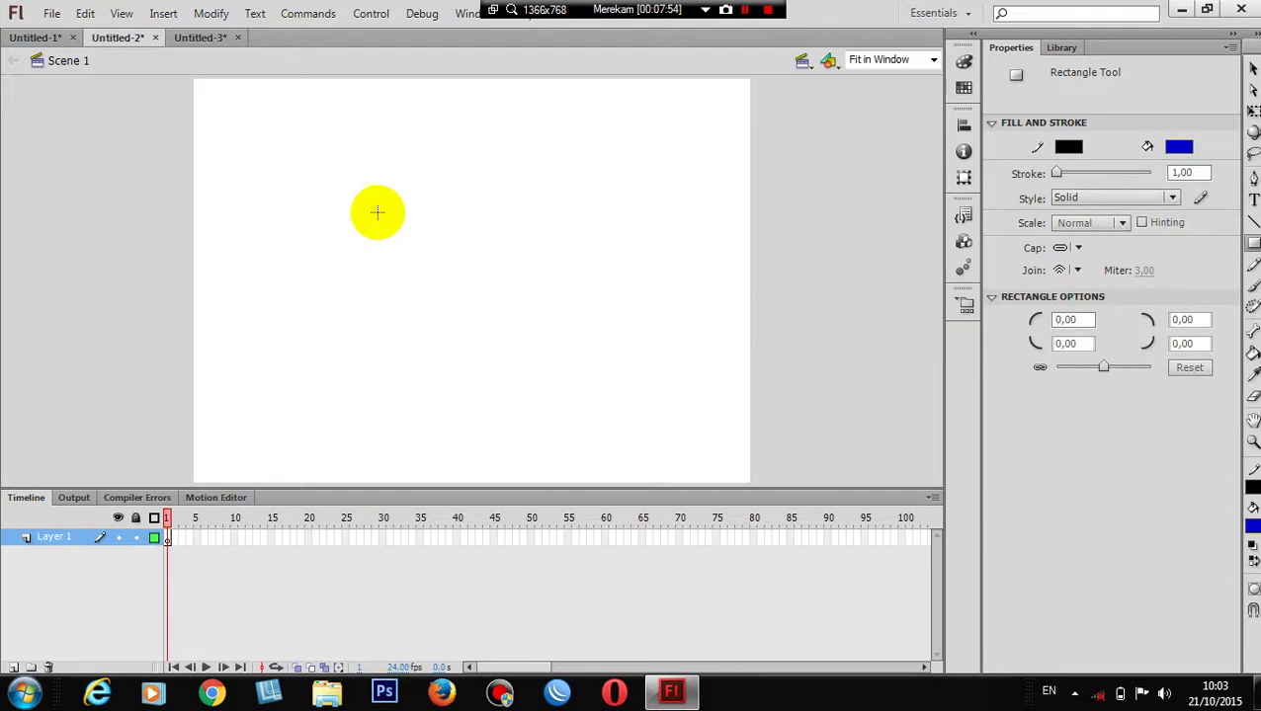
drag(375, 196, 467, 225)
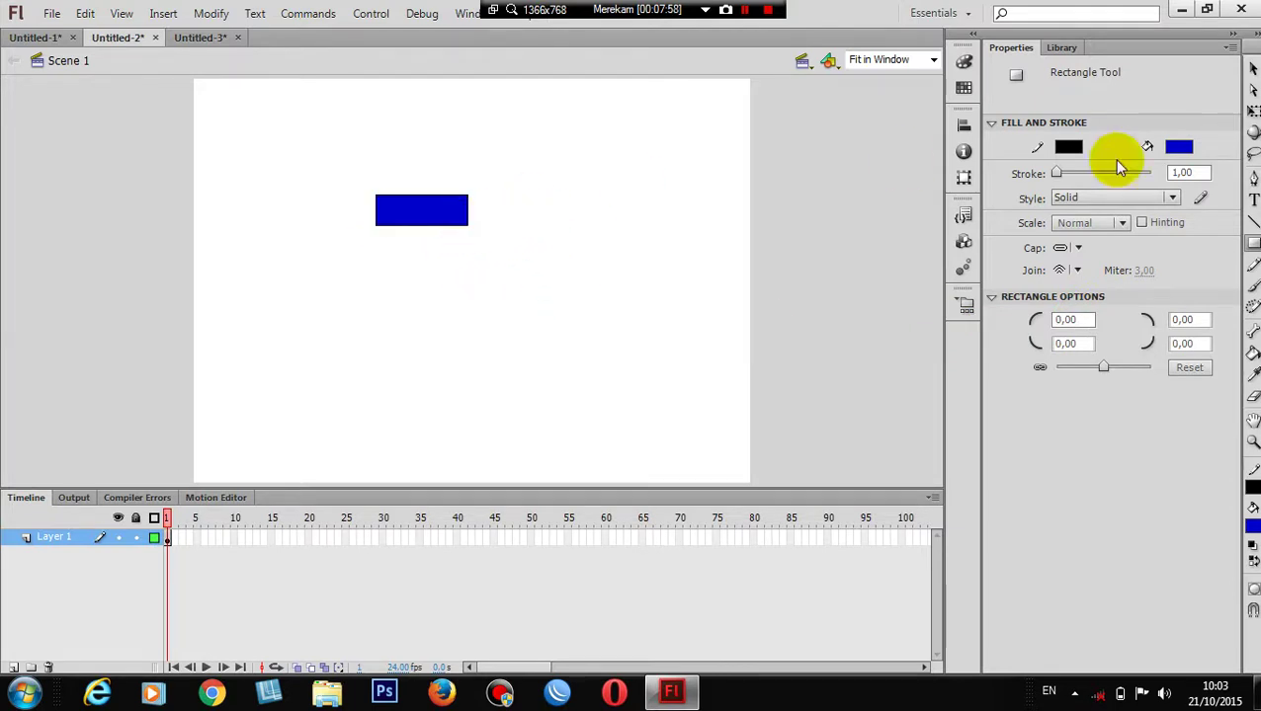
- Remove the entire black outline from the blue rectangle
click(1252, 67)
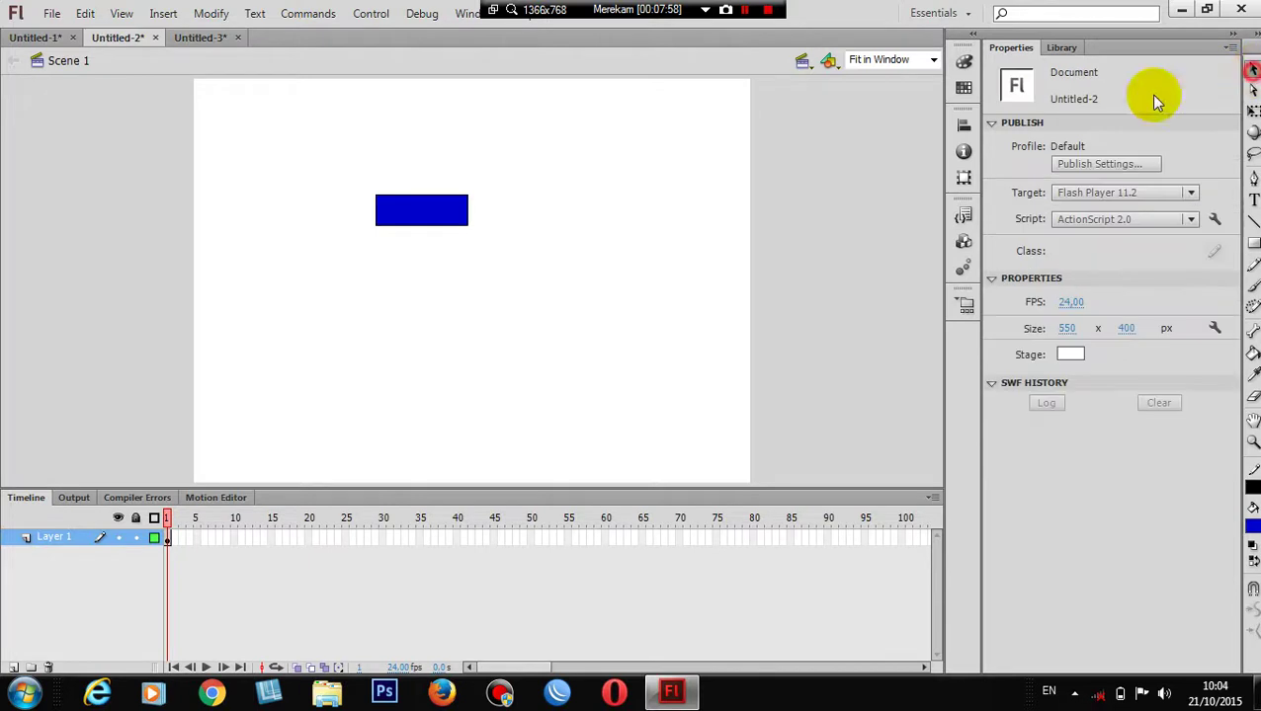
click(468, 215)
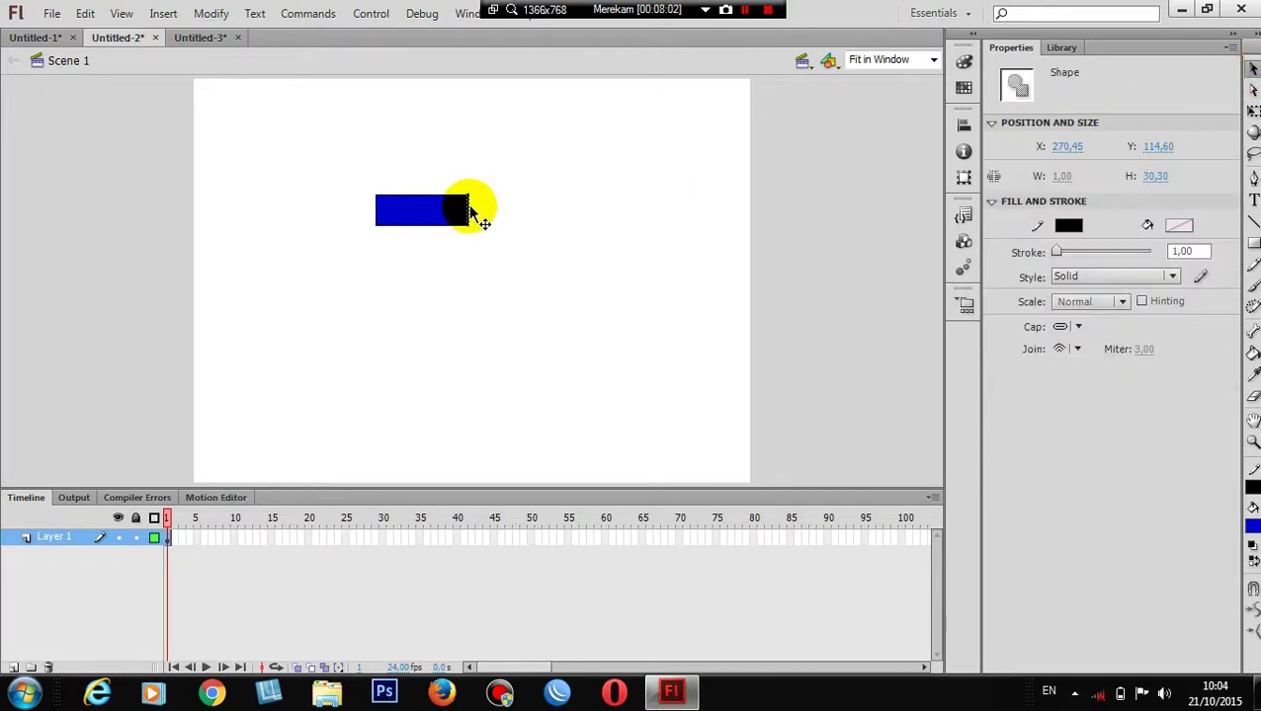
double_click(470, 213)
click(474, 213)
- Convert the blue rectangle into a Button symbol named "tombol" with center registration
click(442, 216)
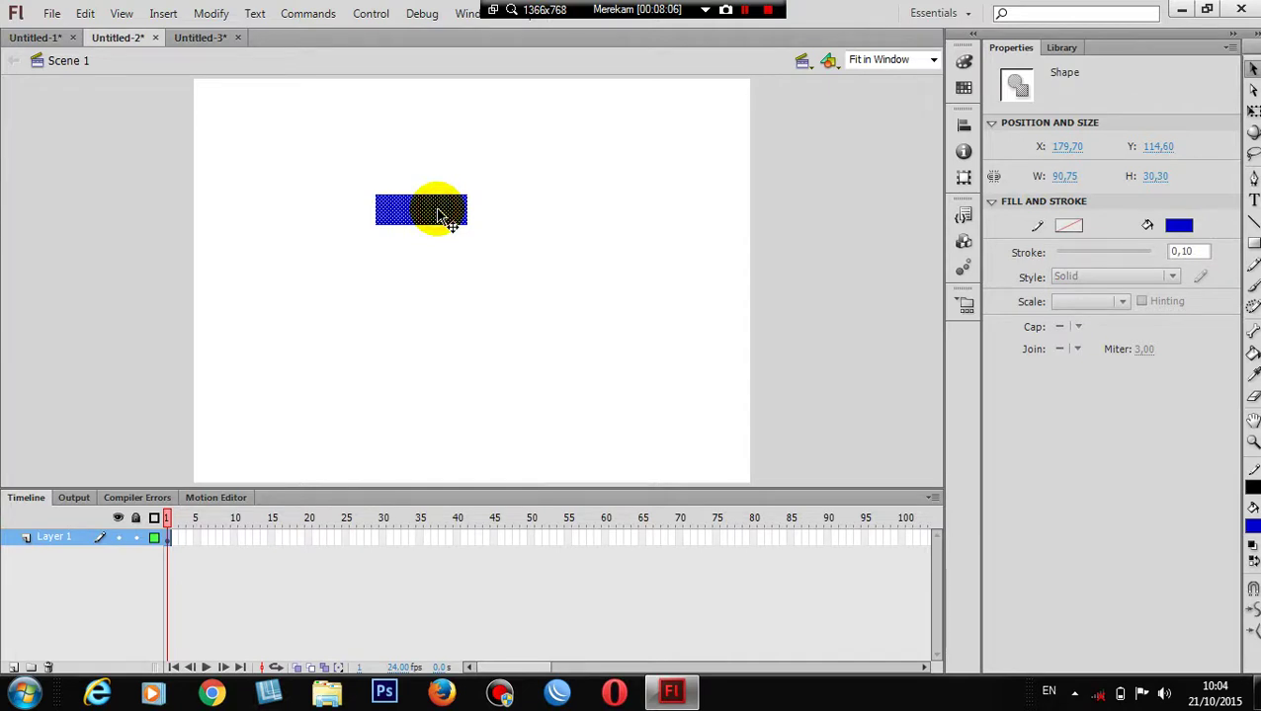
key(F8)
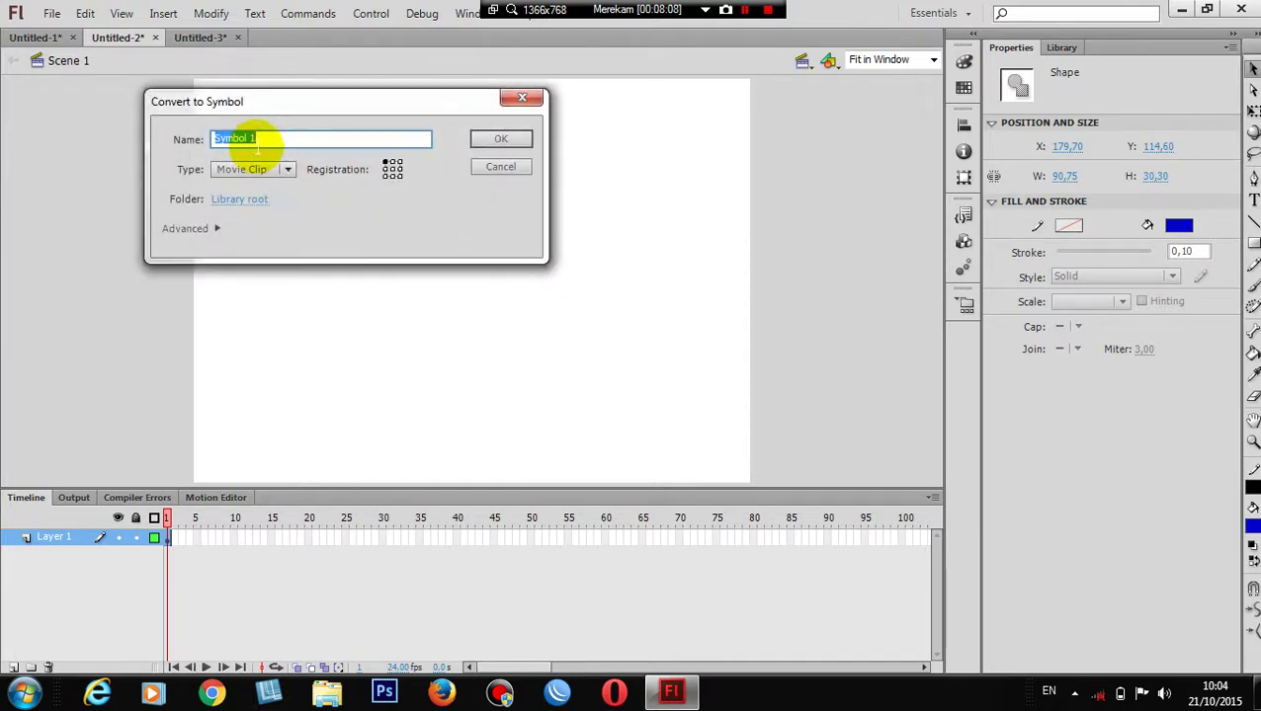
text(to)
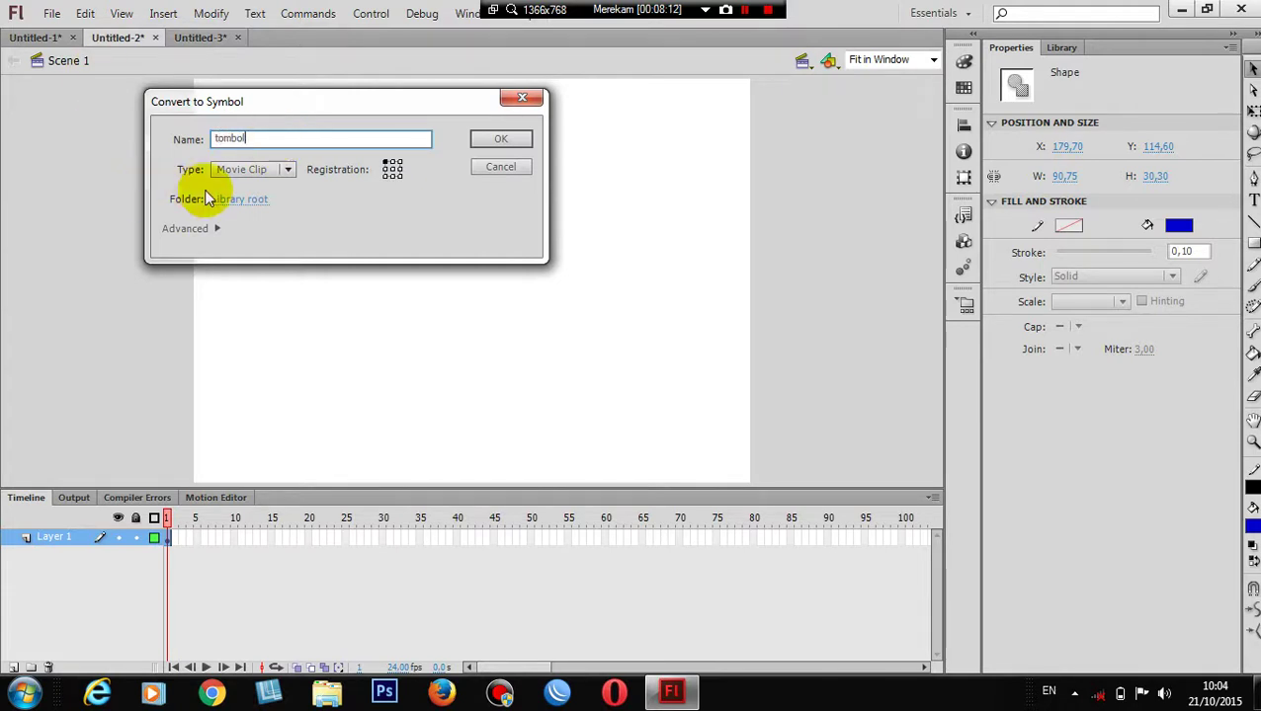
click(289, 169)
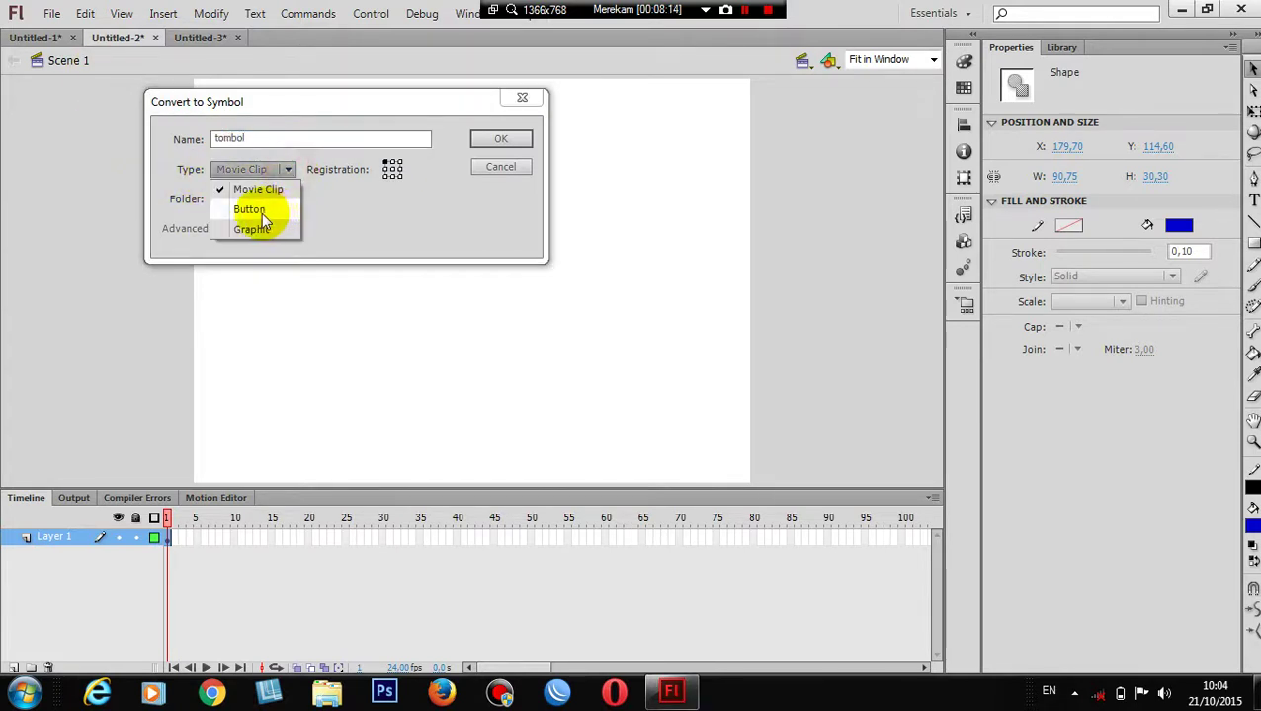
click(260, 213)
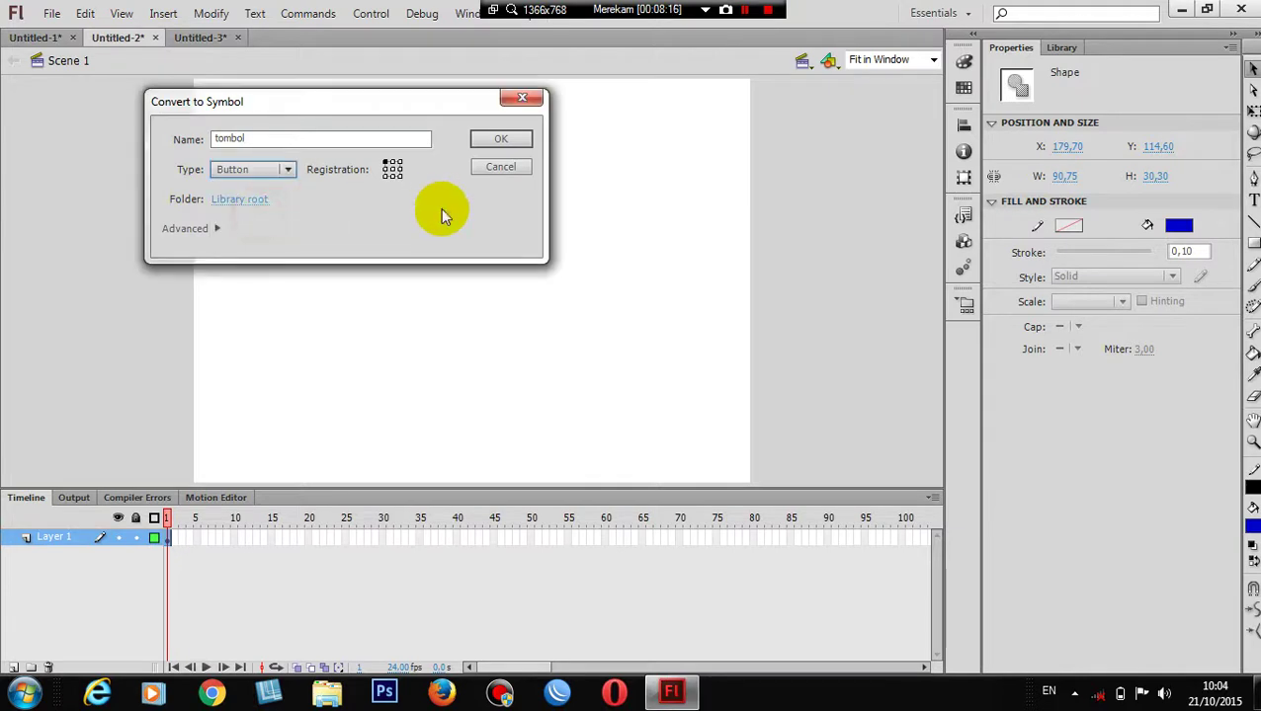
click(392, 169)
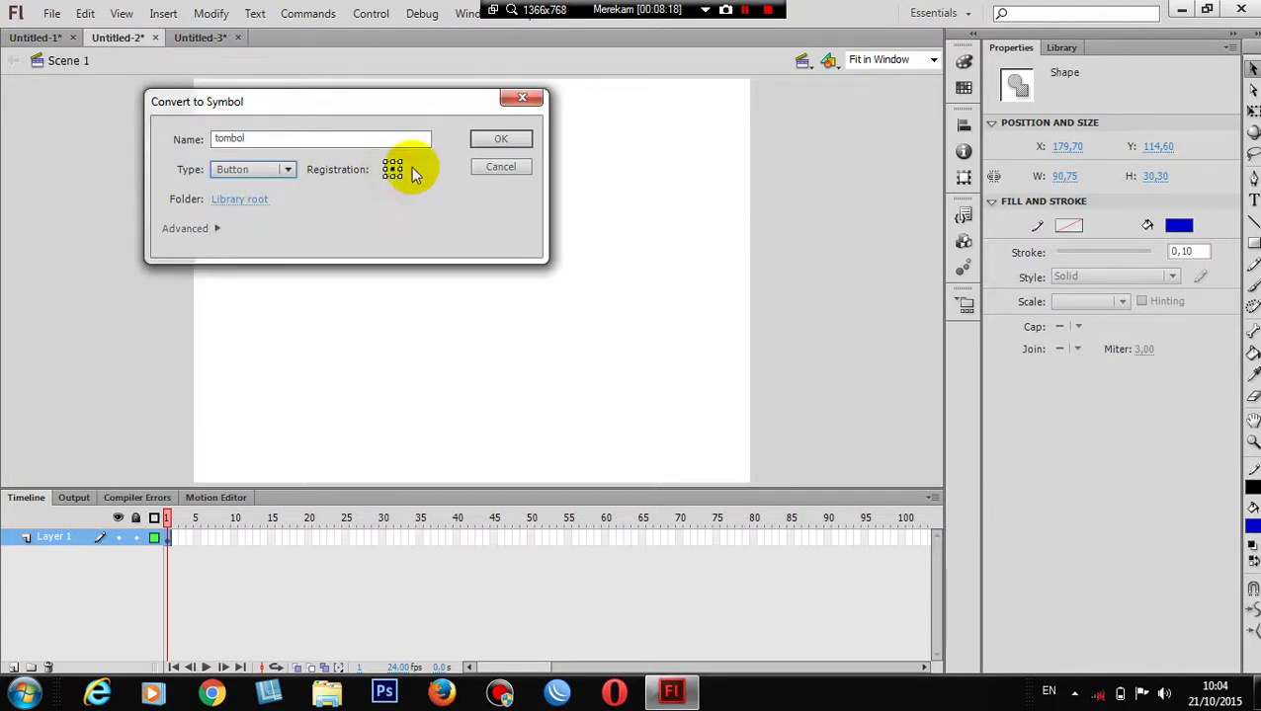
click(500, 139)
click(533, 281)
- Inside the "tombol" button, add a new layer with the static text "Tombol" over the blue rectangle
click(456, 225)
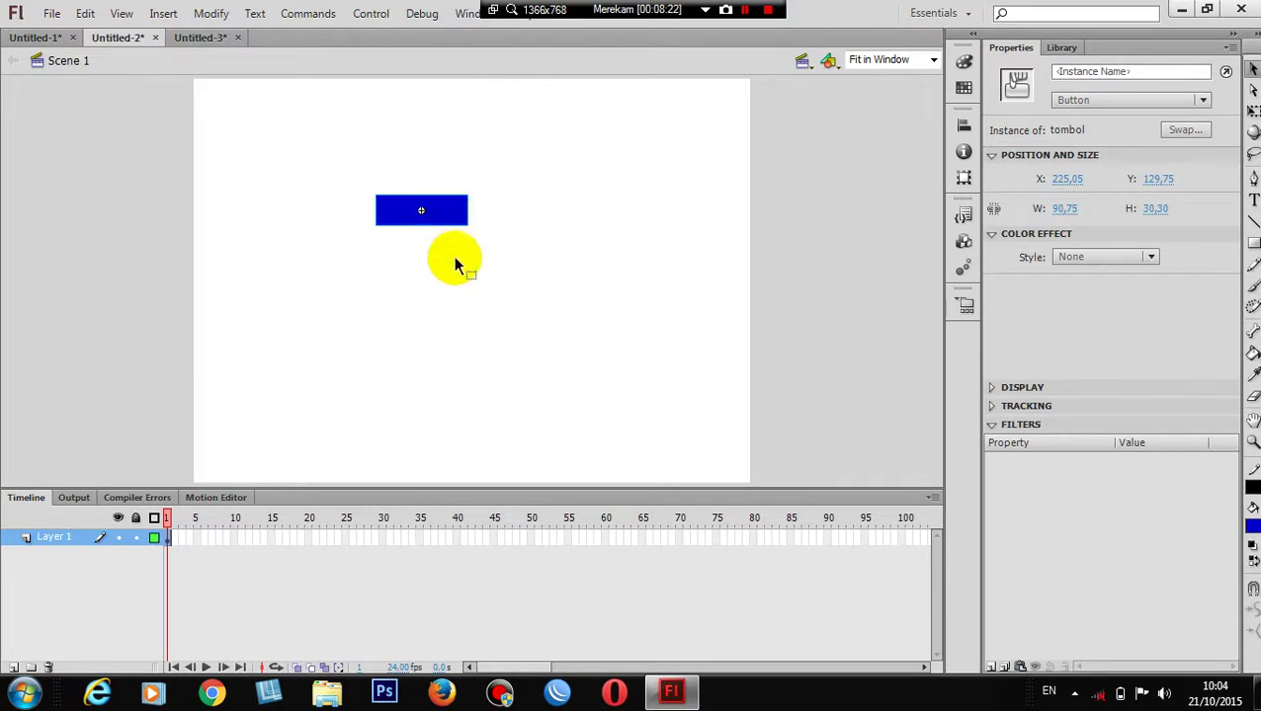
double_click(457, 221)
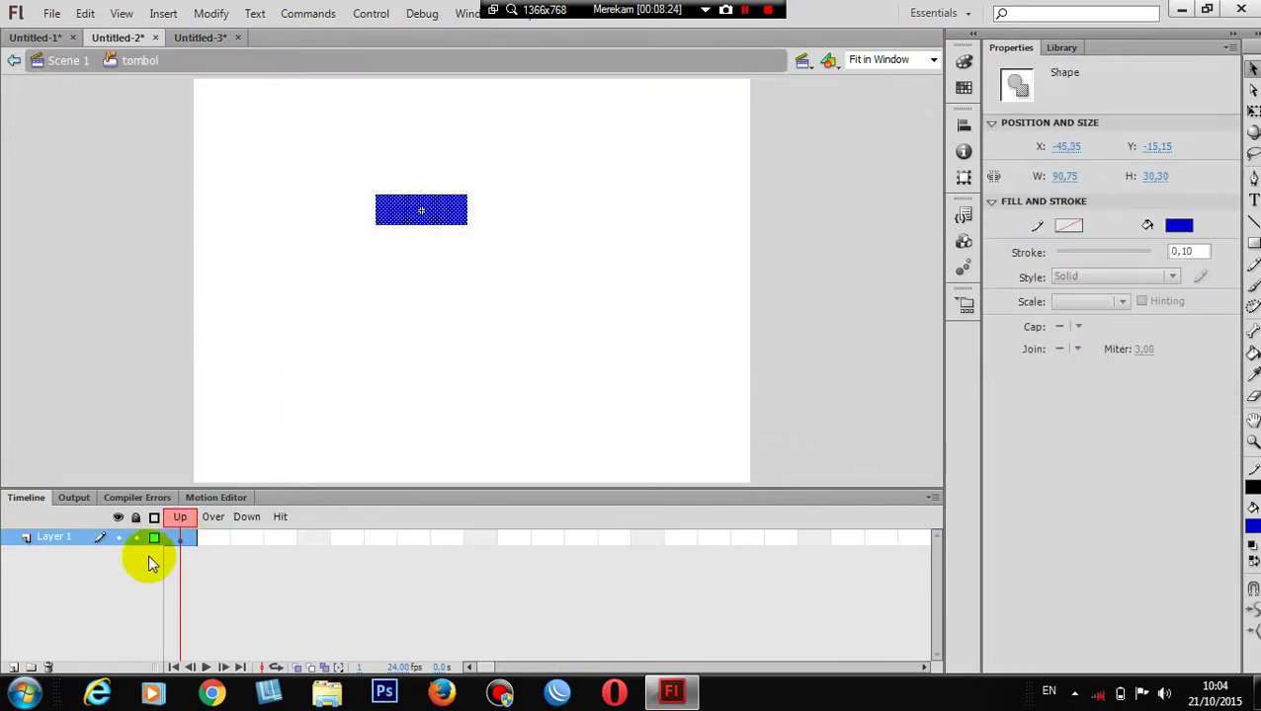
click(12, 668)
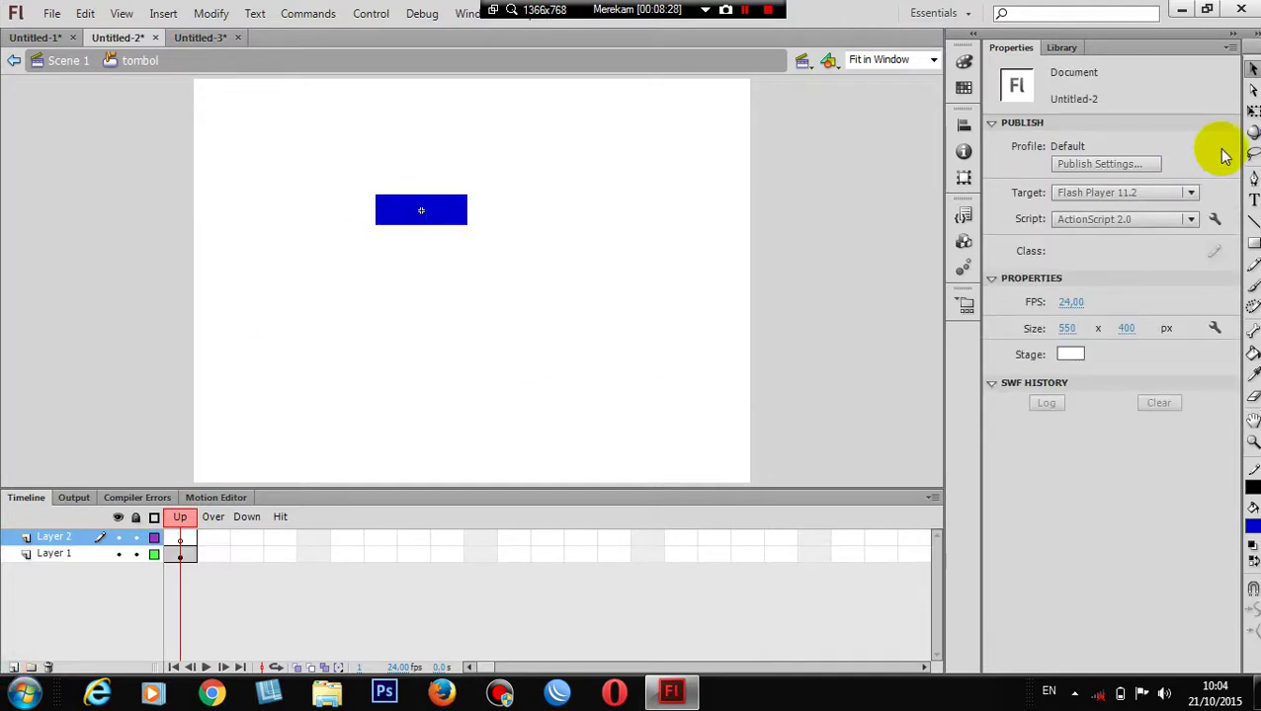
click(1252, 198)
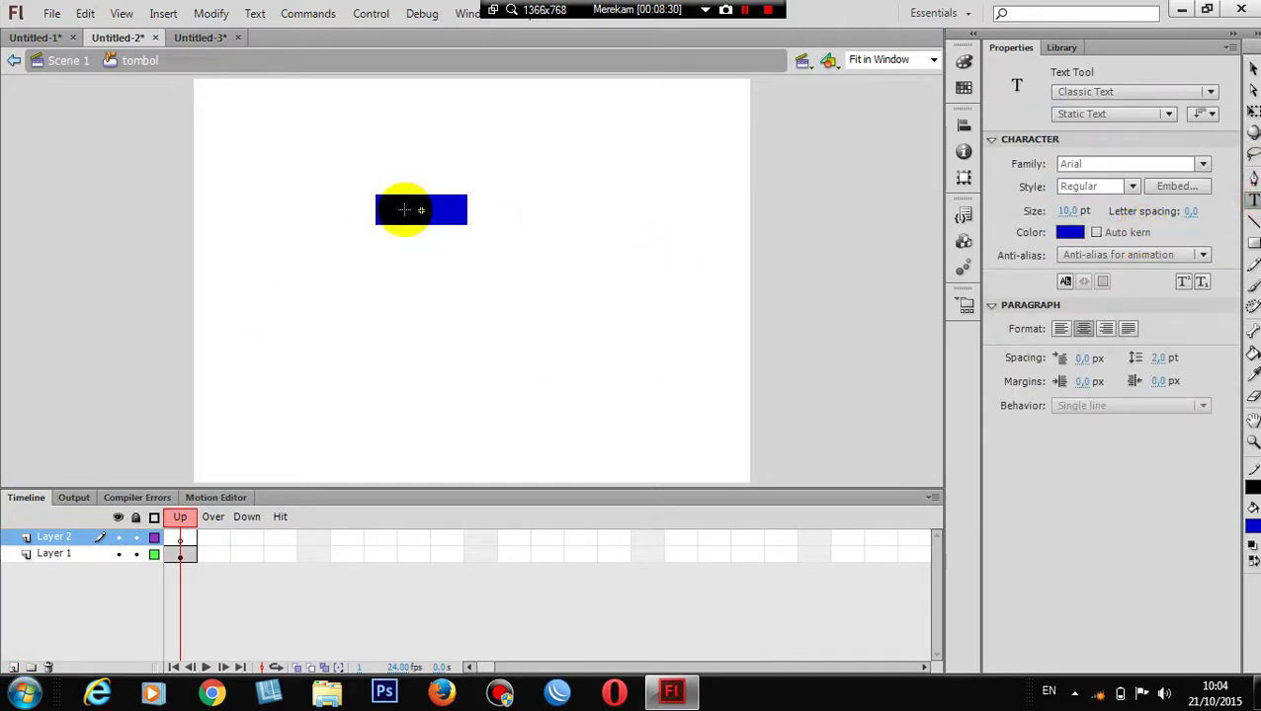
click(404, 209)
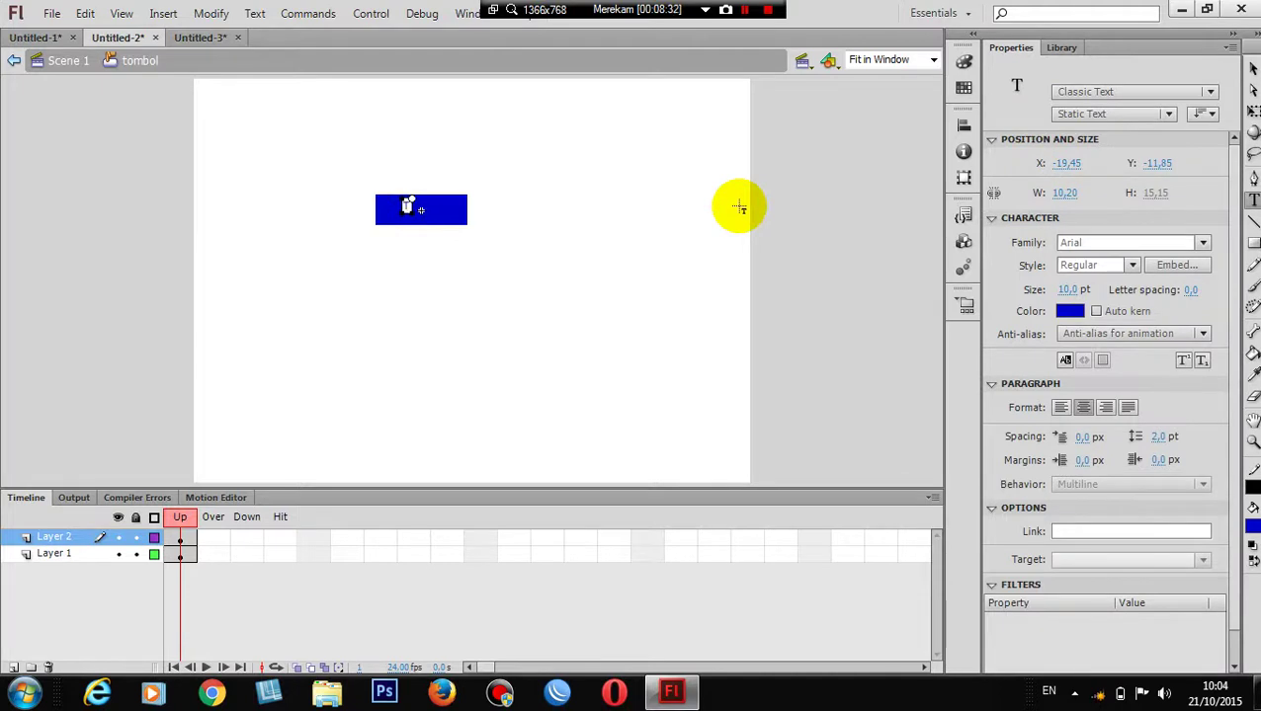
text(Tombol)
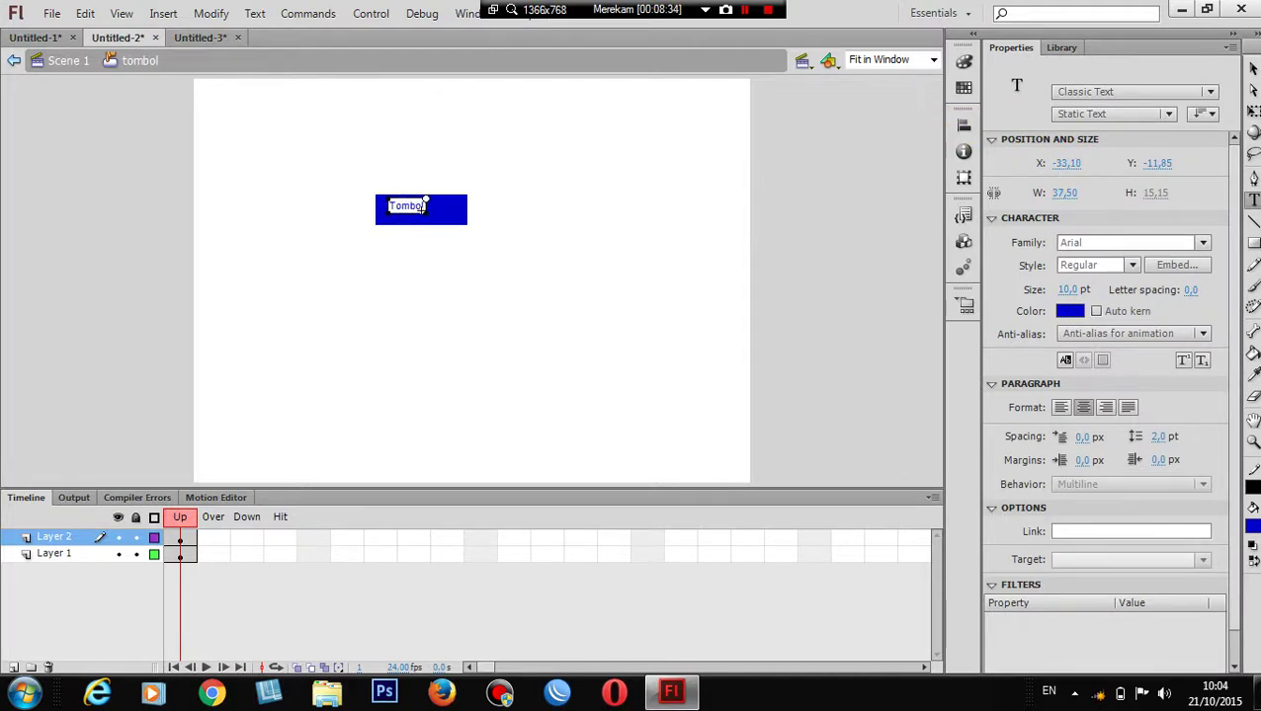
- Color the "Tombol" text white and center it on the blue rectangle
click(1253, 67)
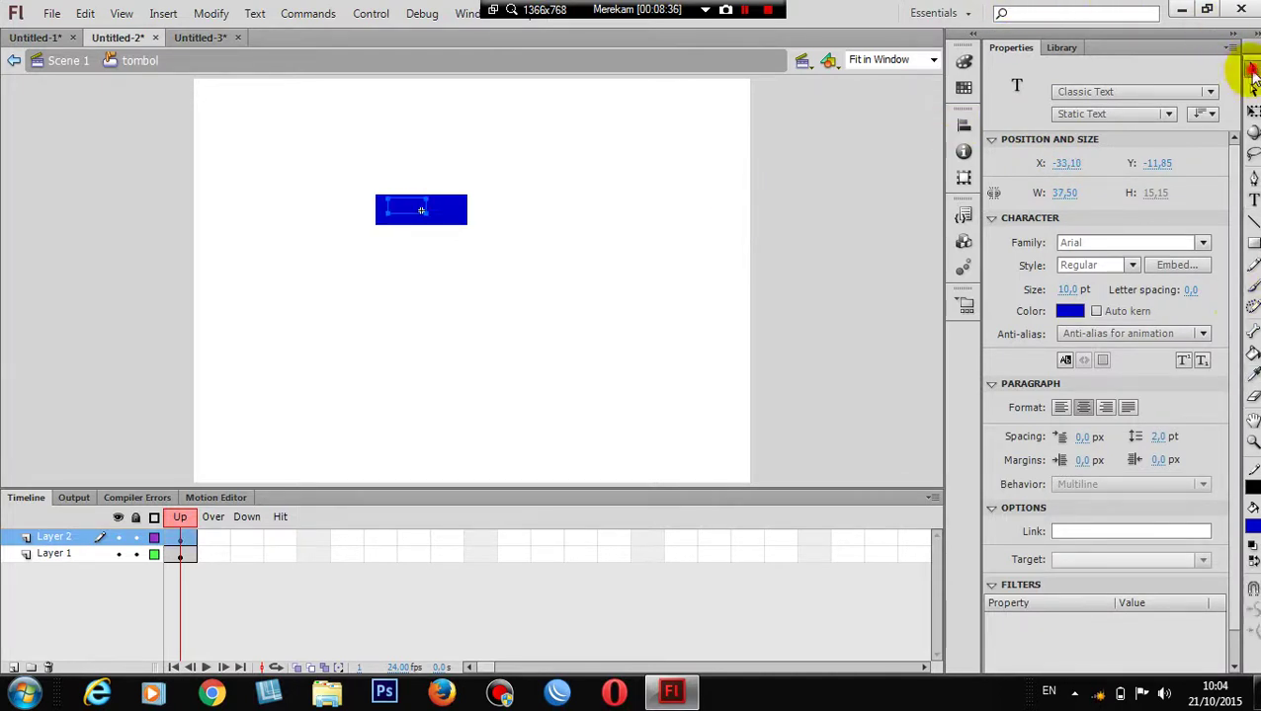
click(1250, 525)
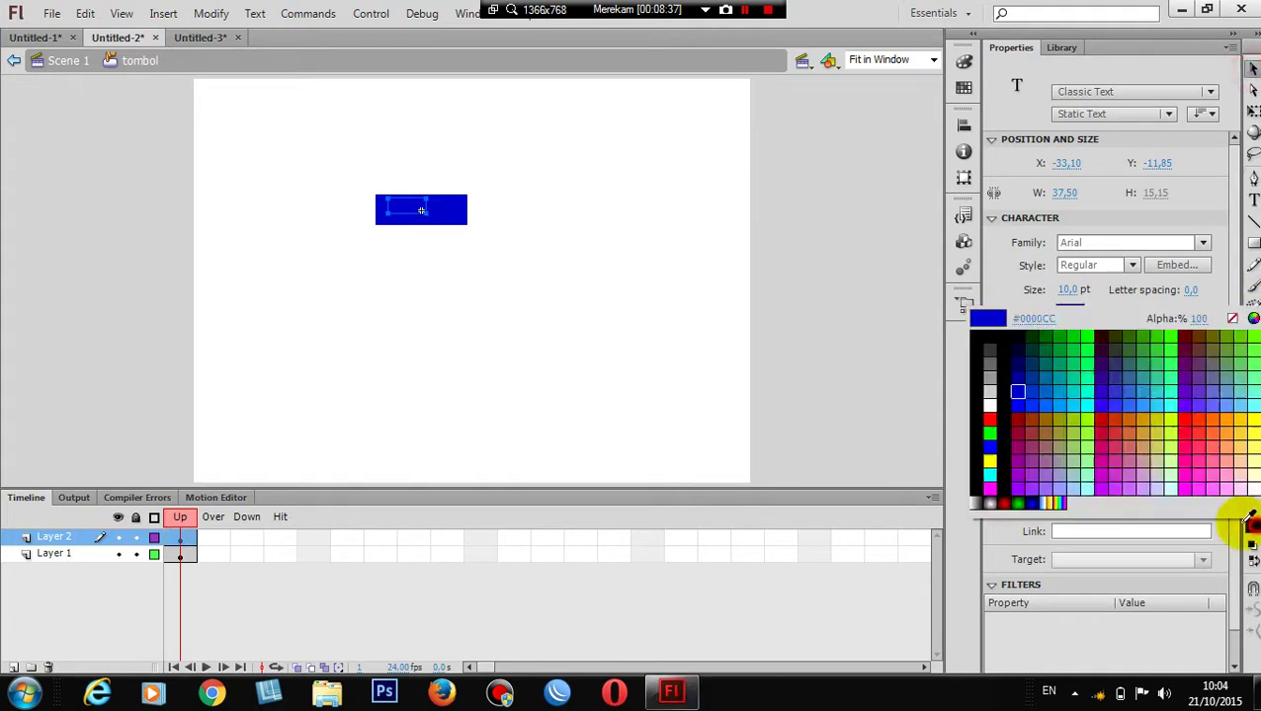
click(992, 403)
click(613, 308)
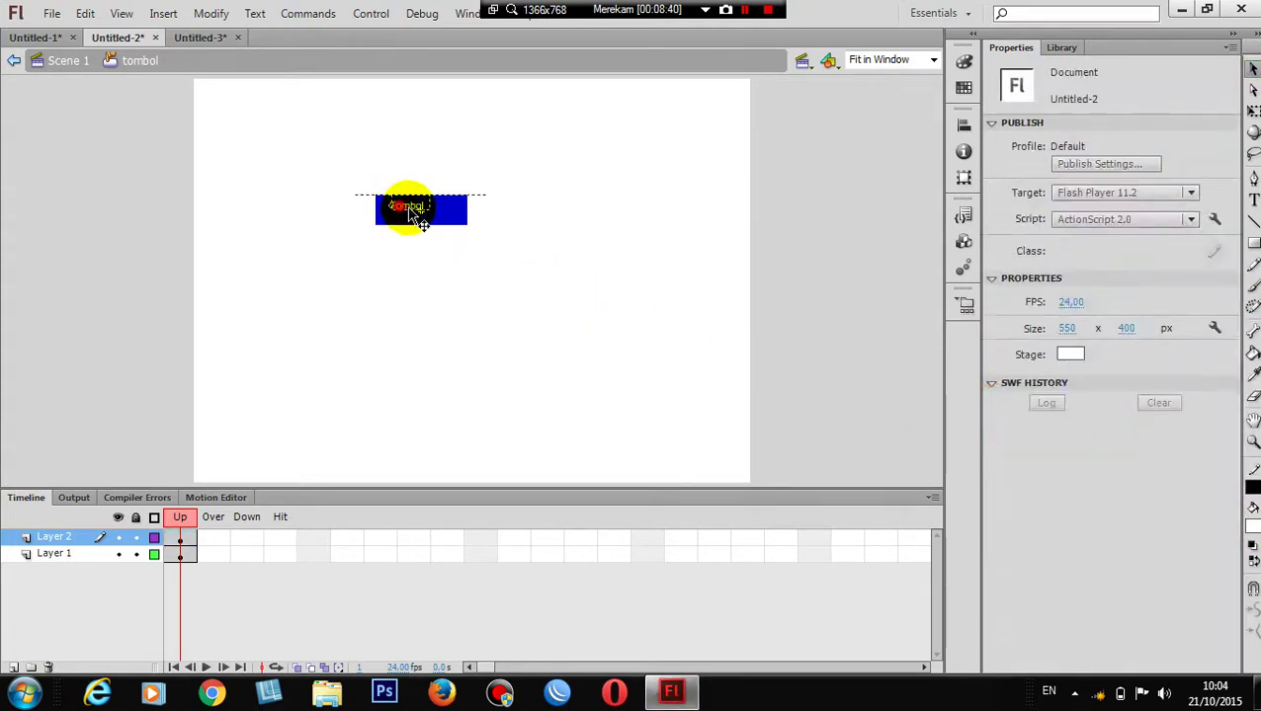
click(422, 216)
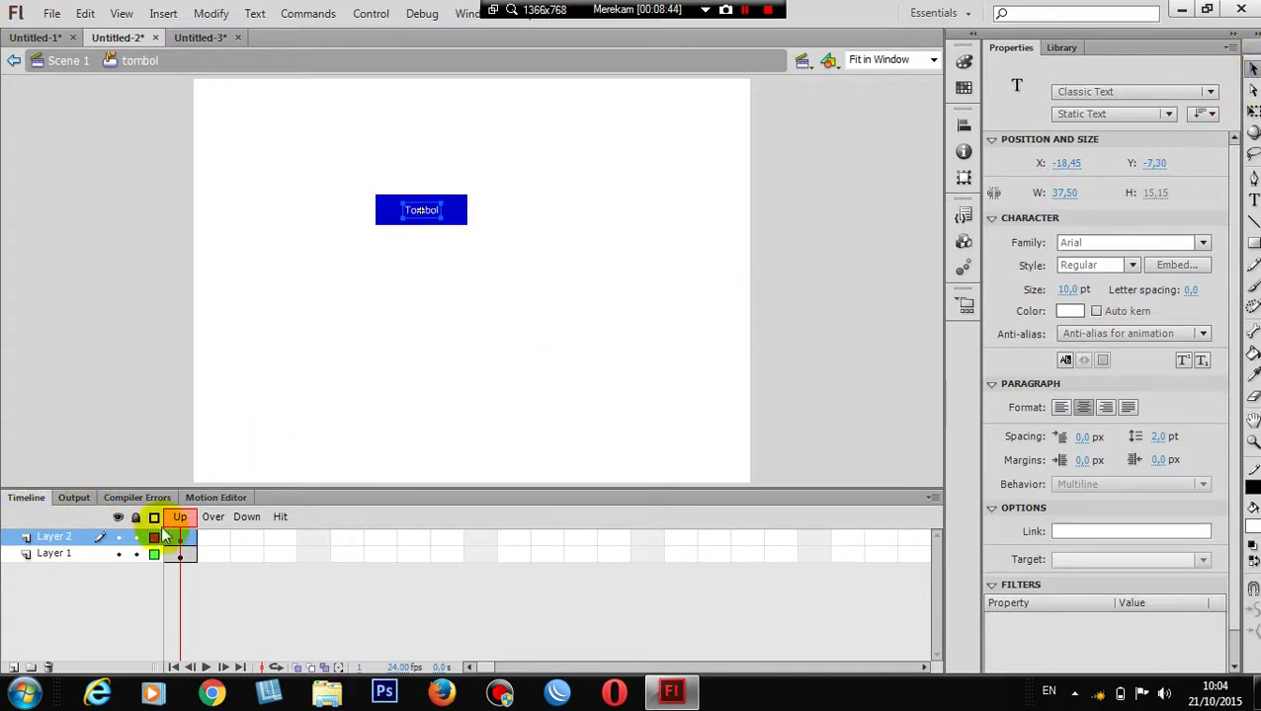
- Return to Scene 1 and delete the "tombol" button instance from the stage
click(61, 65)
click(664, 261)
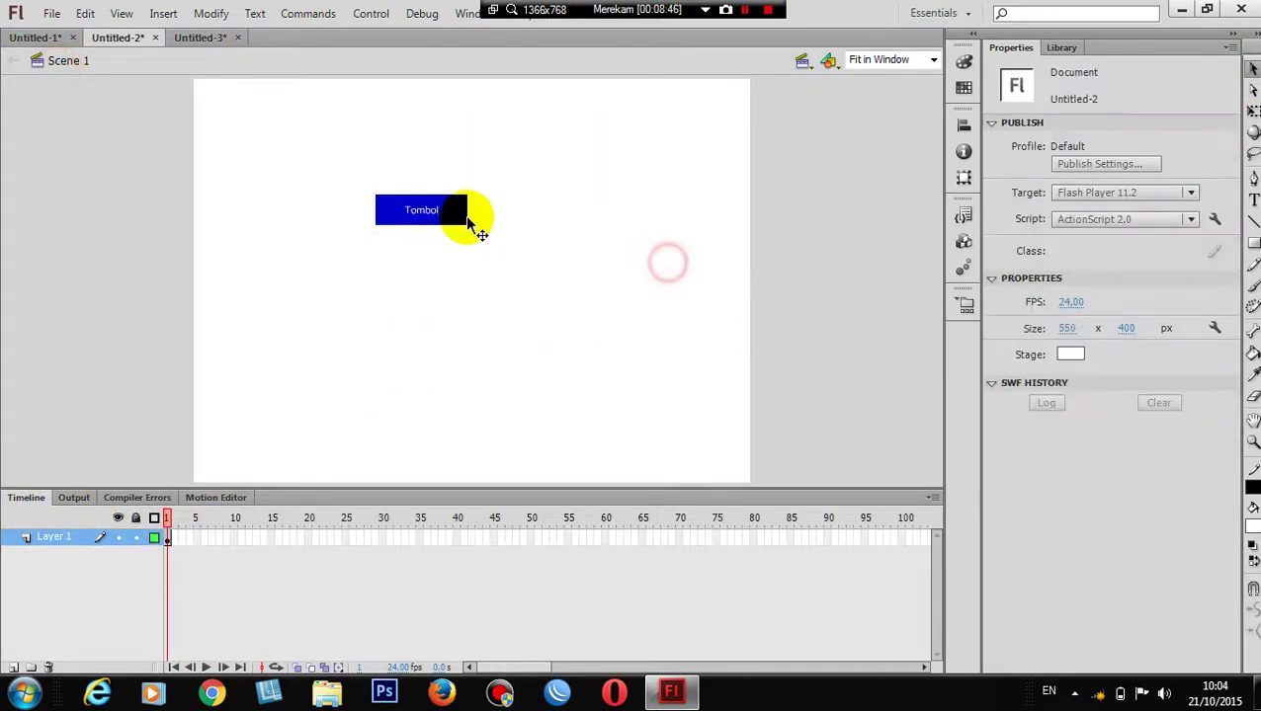
click(464, 212)
click(583, 241)
click(425, 217)
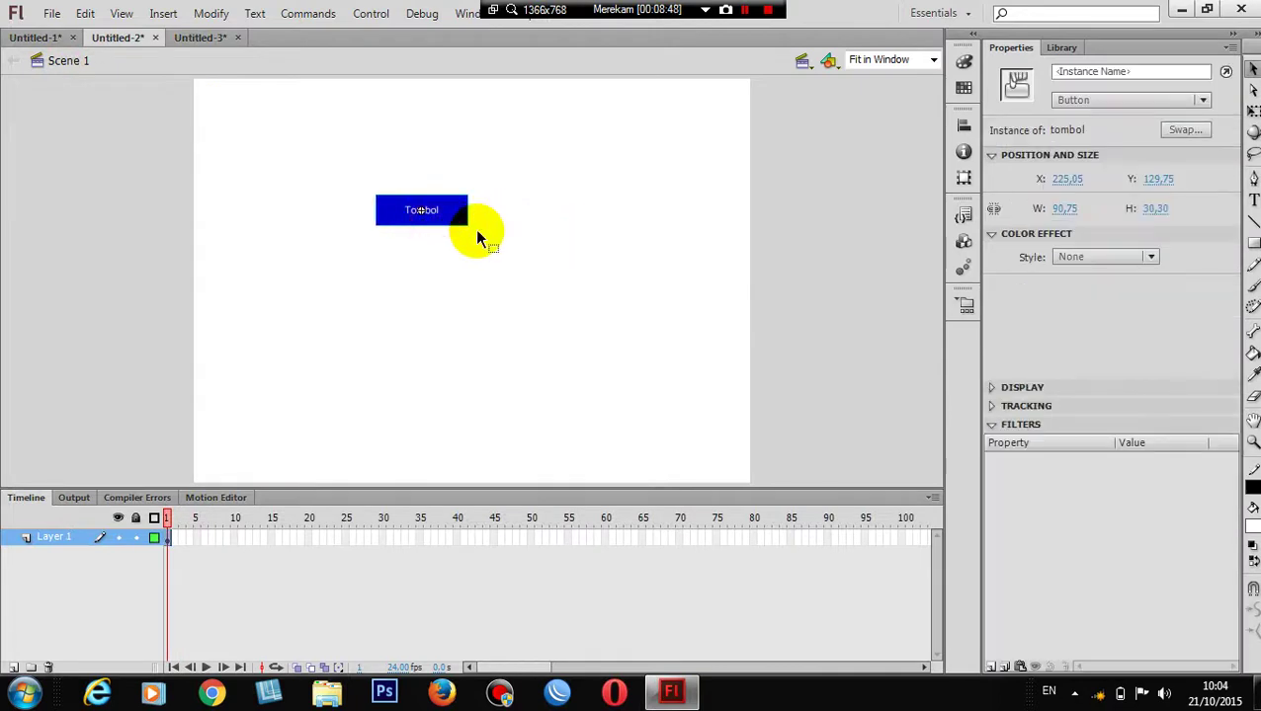
key(Delete)
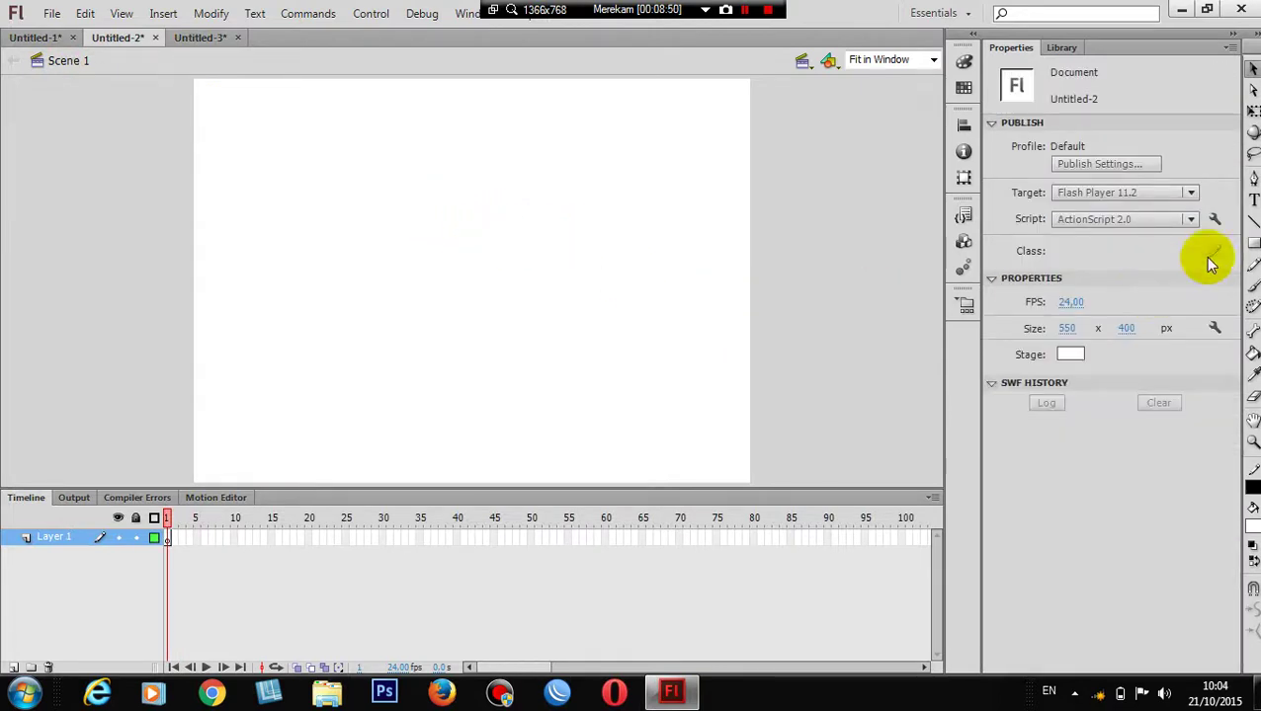
- Draw a black-outlined rectangle about 66 by 35 px at about X 89, Y 159 and fill it dark gray
click(1253, 244)
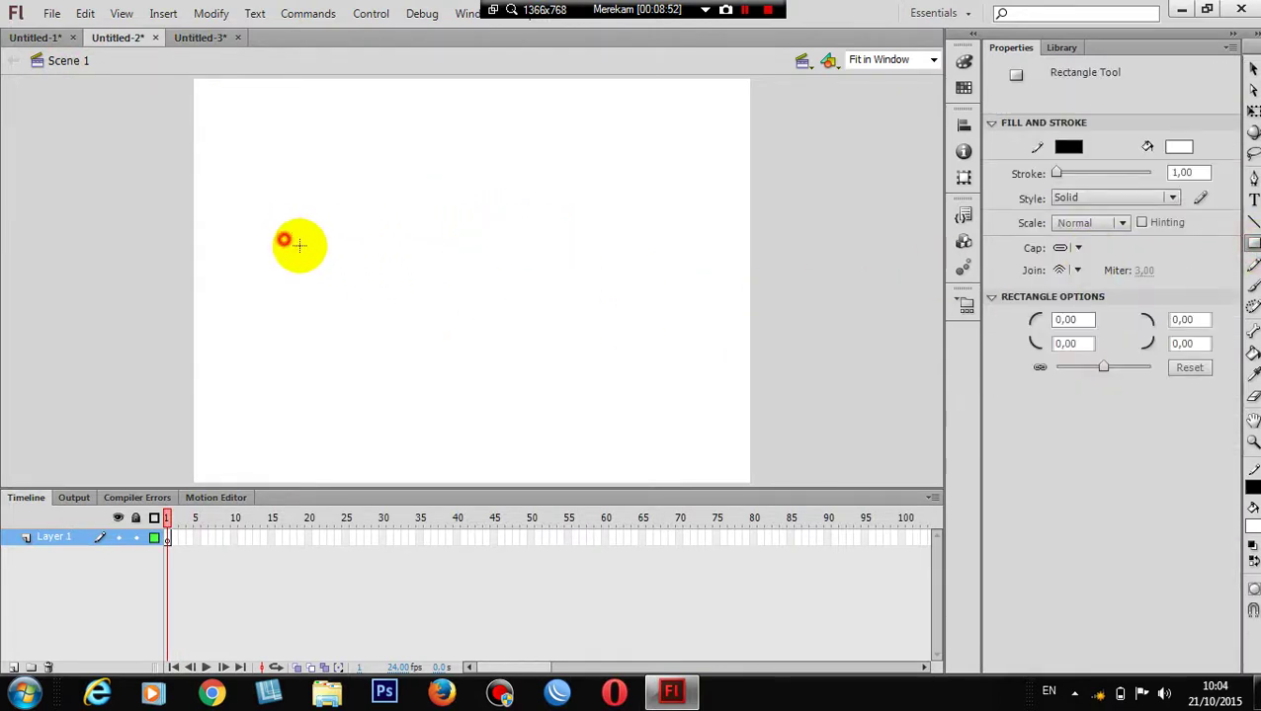
drag(284, 240, 351, 274)
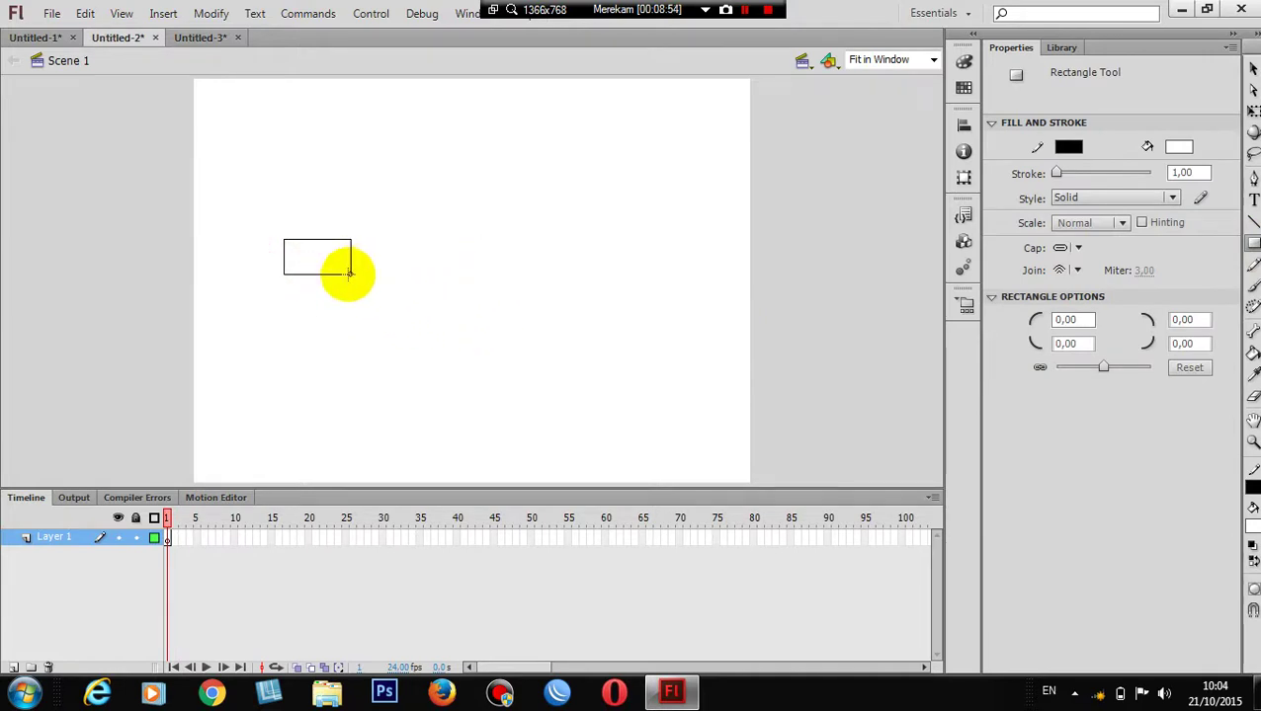
click(1251, 69)
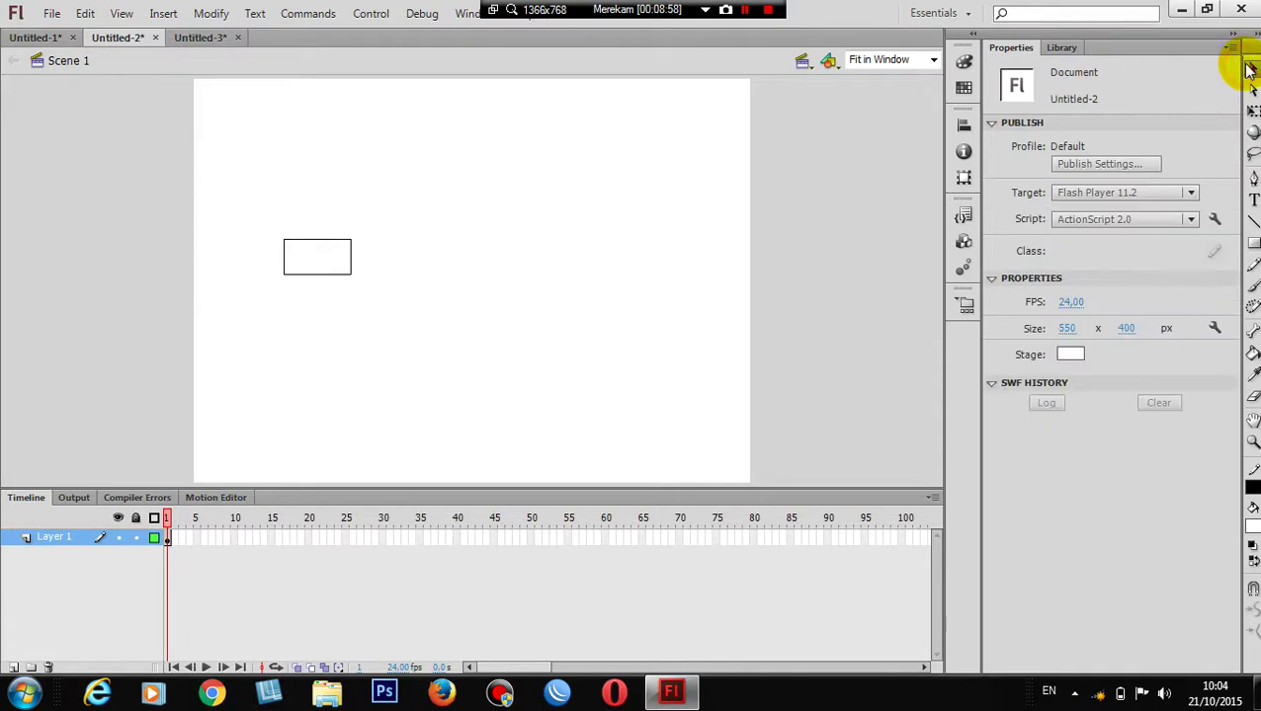
click(334, 247)
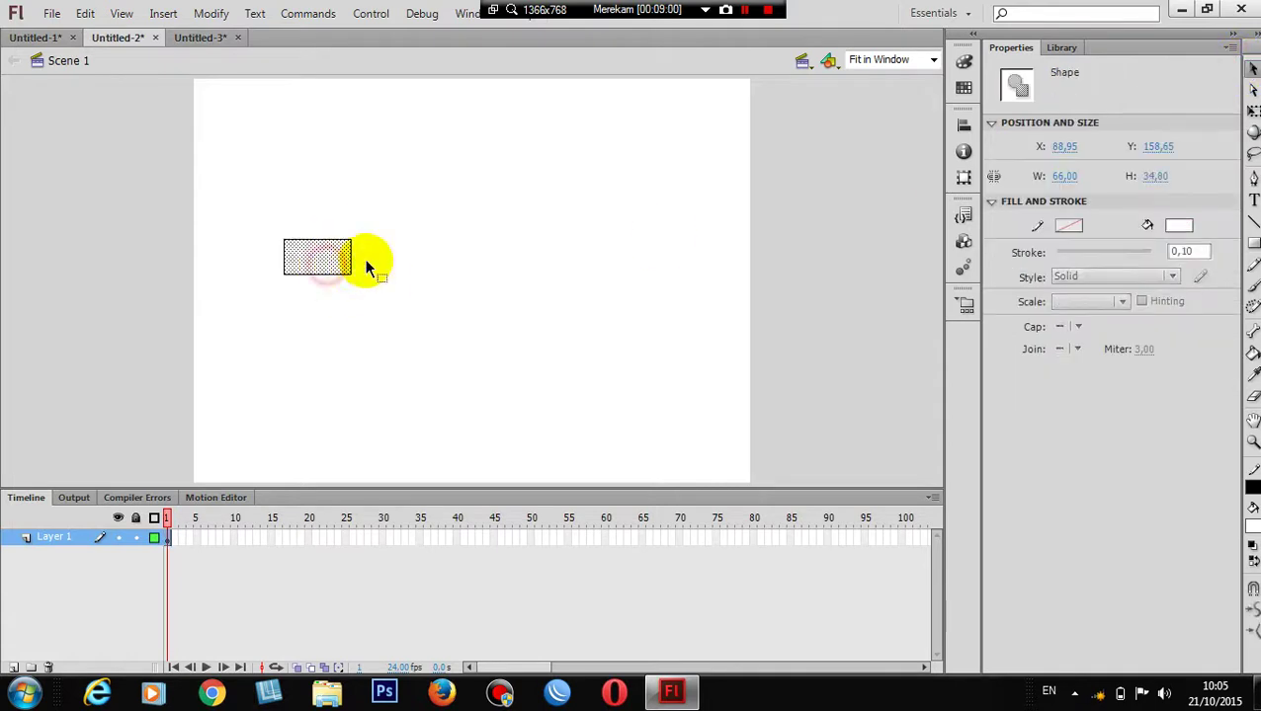
click(1250, 529)
click(1188, 525)
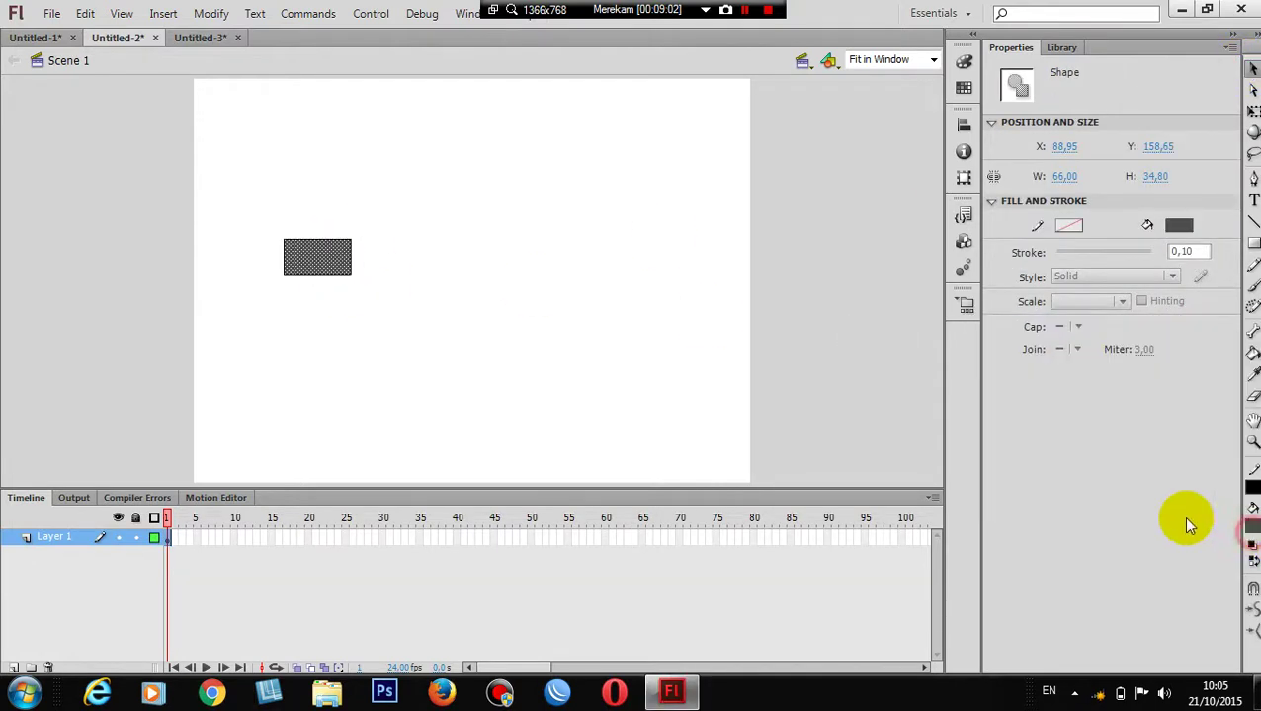
- Change the dark gray rectangle's fill to bright green and delete its black outline
click(1251, 529)
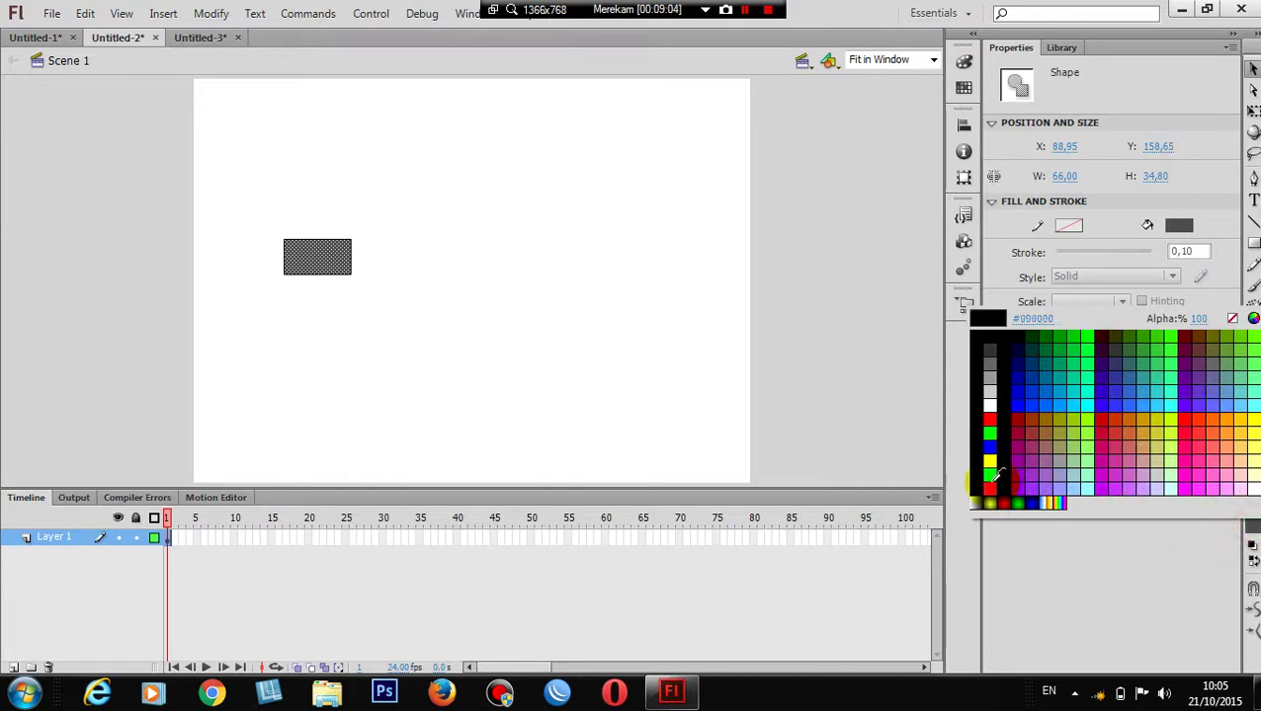
click(990, 433)
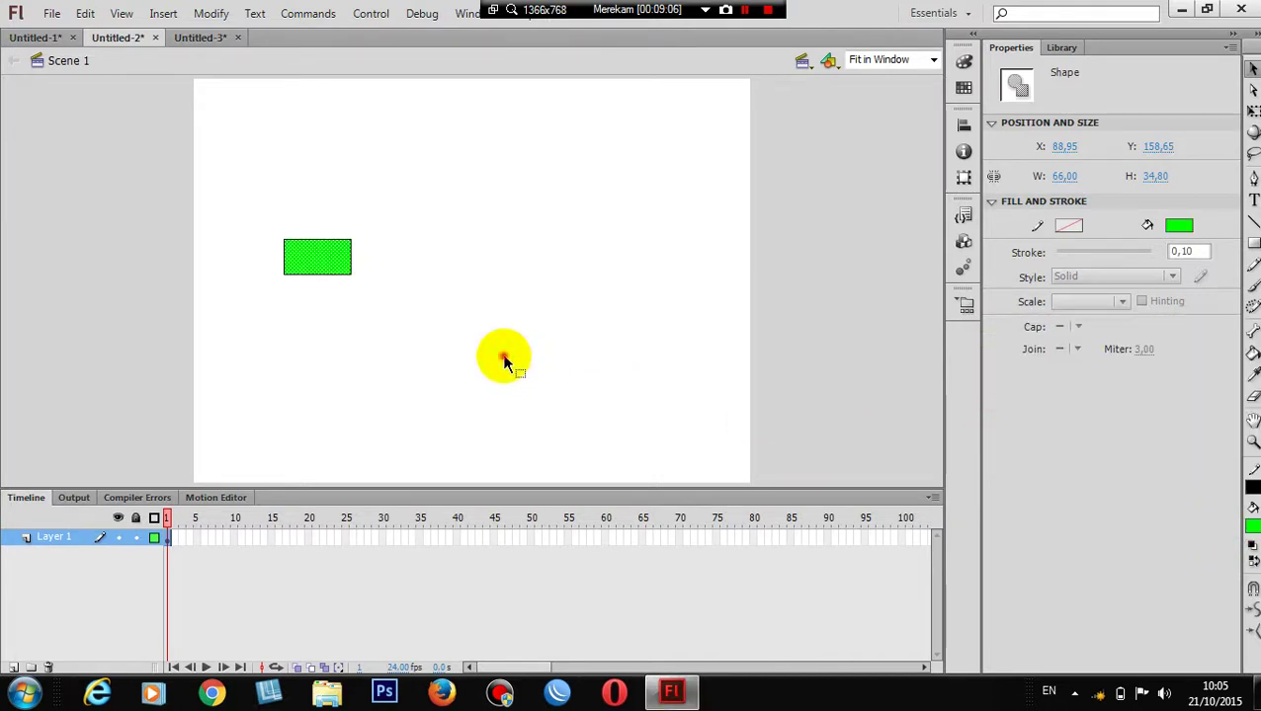
click(504, 361)
click(350, 276)
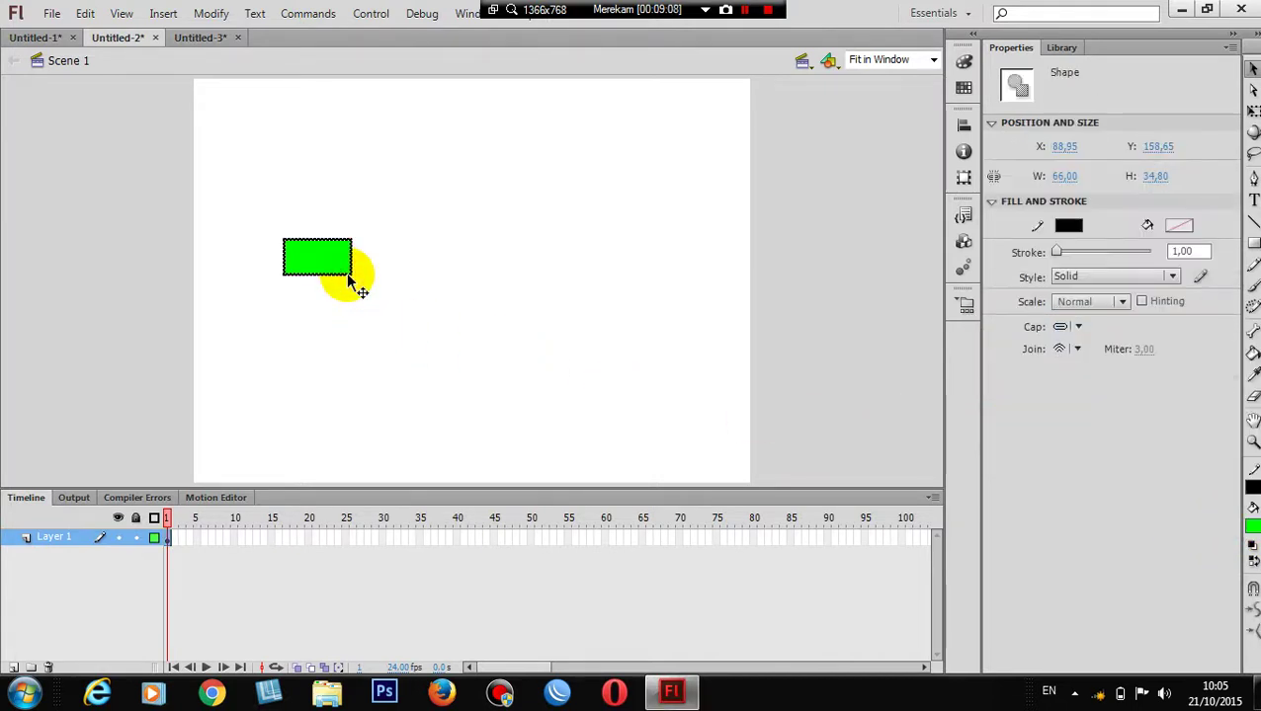
click(408, 270)
- Move the green rectangle near the middle of the stage, to about X 234, Y 177
click(325, 258)
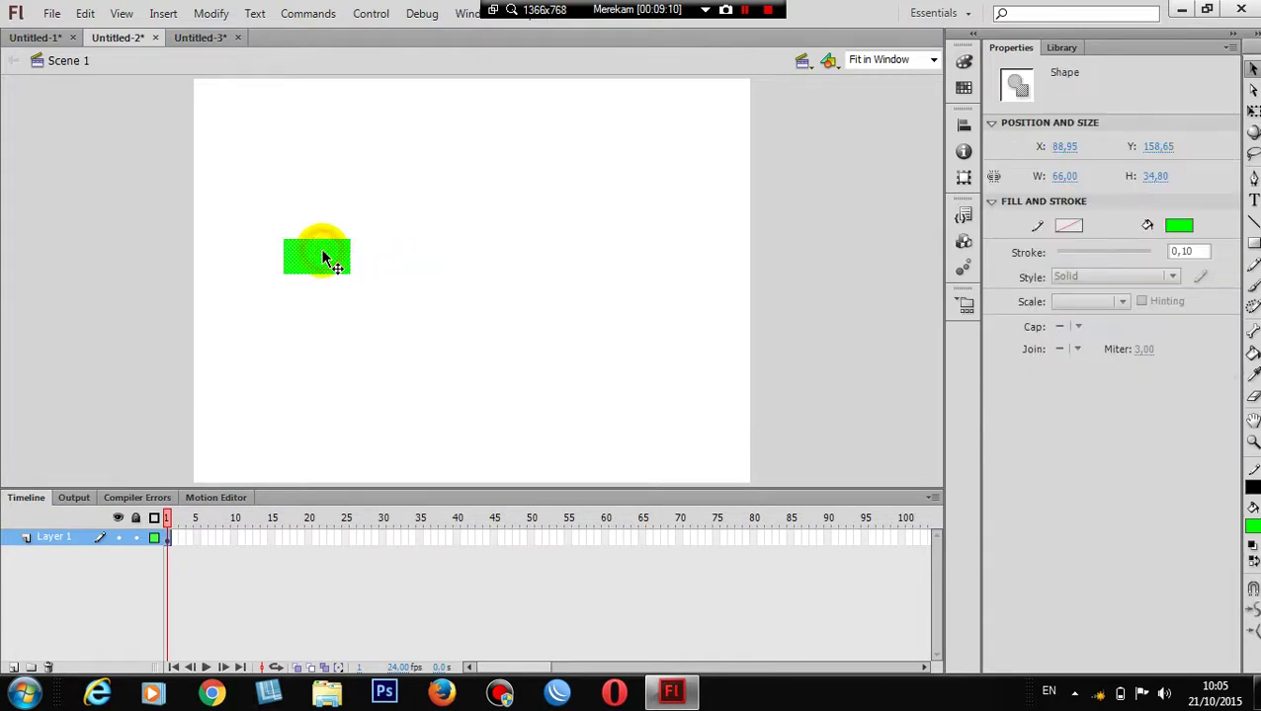
drag(321, 257, 467, 275)
click(572, 326)
click(482, 287)
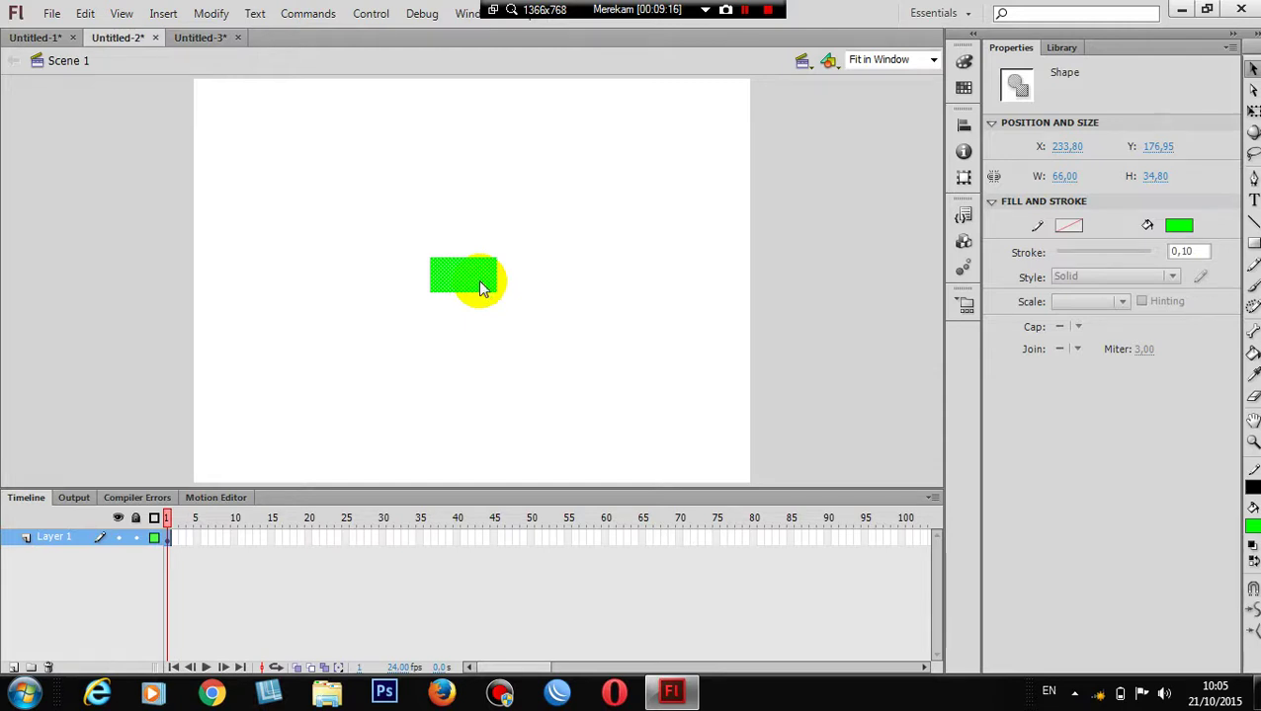
- Convert the green rectangle to a Movie Clip symbol named "persegipanjang" with top-left registration
key(F8)
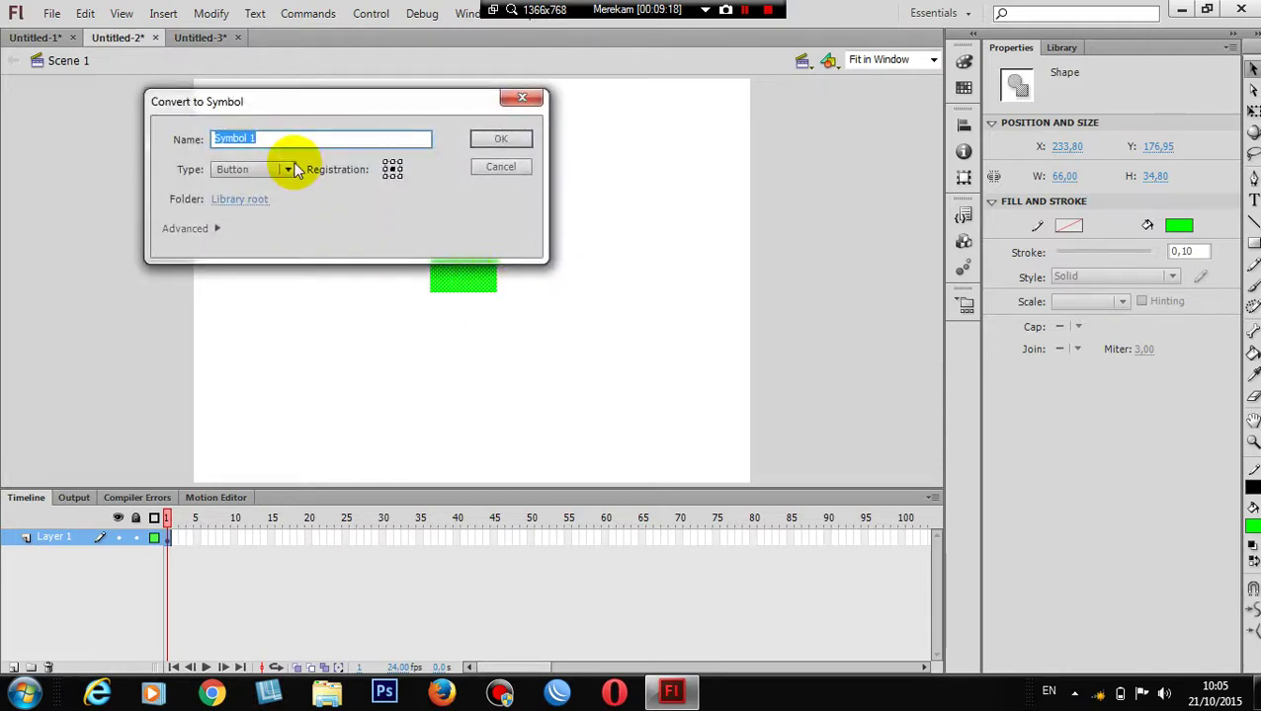
text(persegipanjang)
click(289, 169)
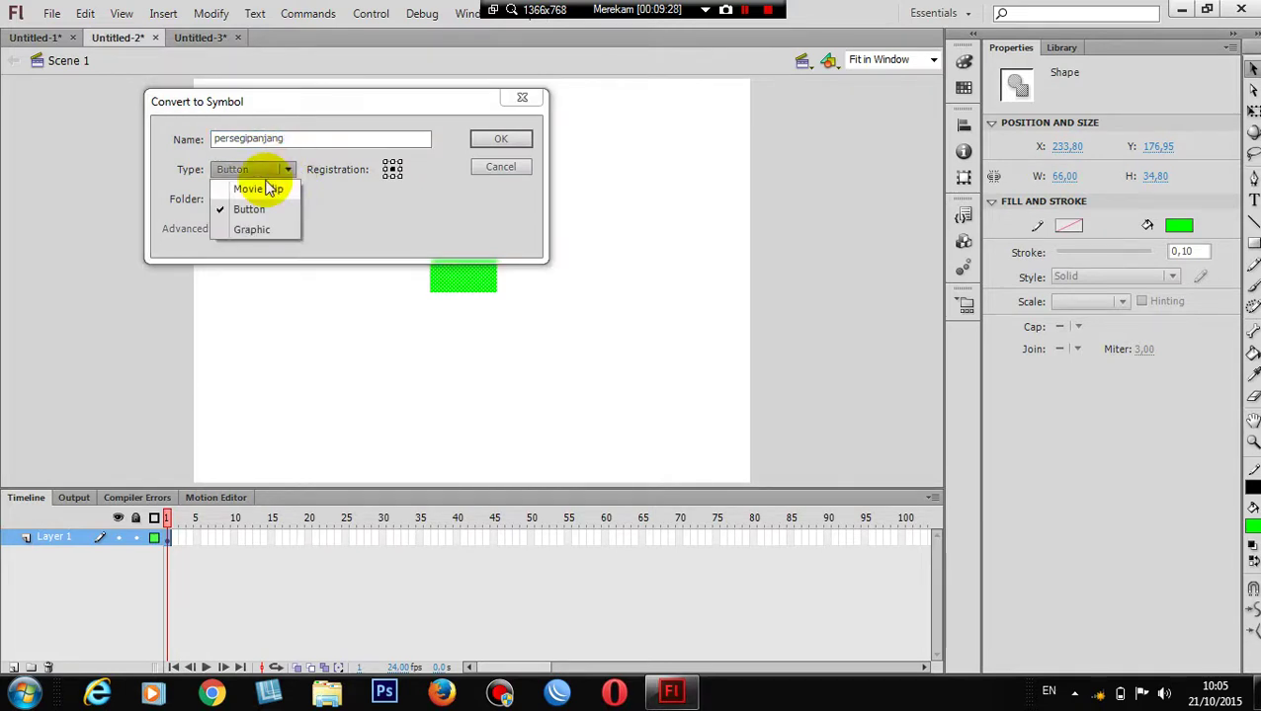
click(268, 186)
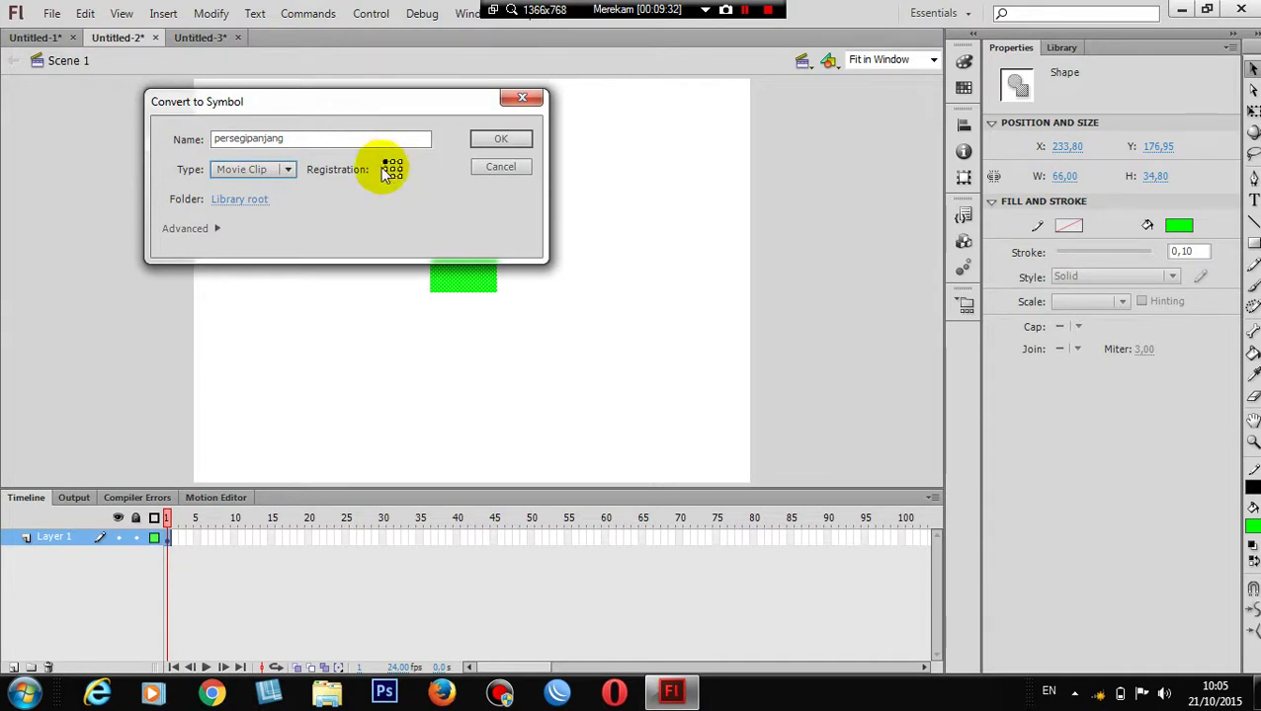
click(508, 138)
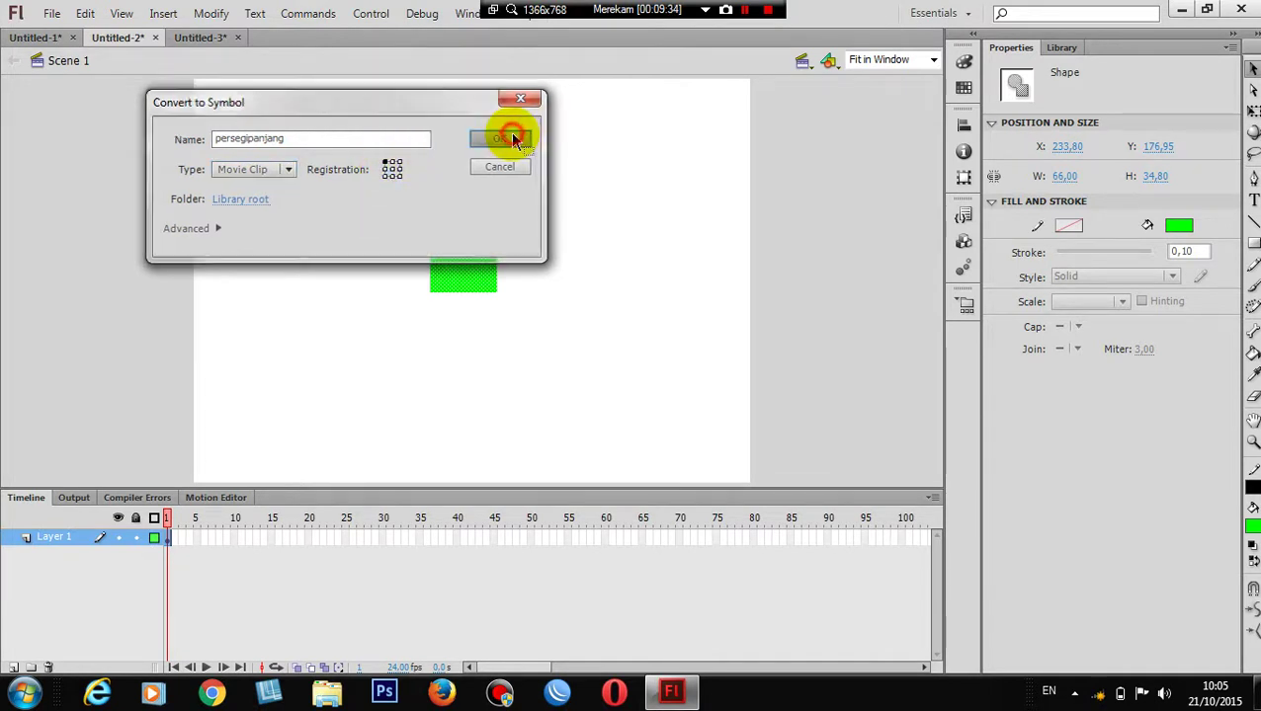
- Delete the "persegipanjang" instance from the stage
click(700, 294)
click(482, 285)
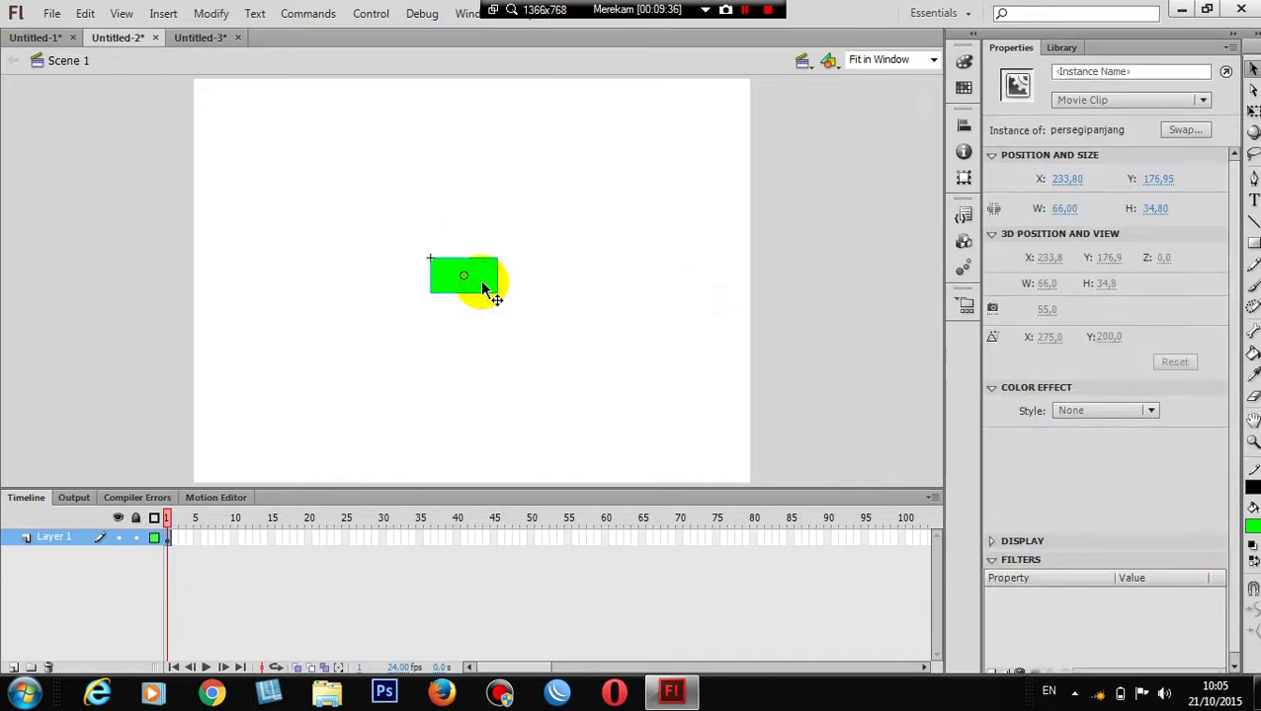
key(Delete)
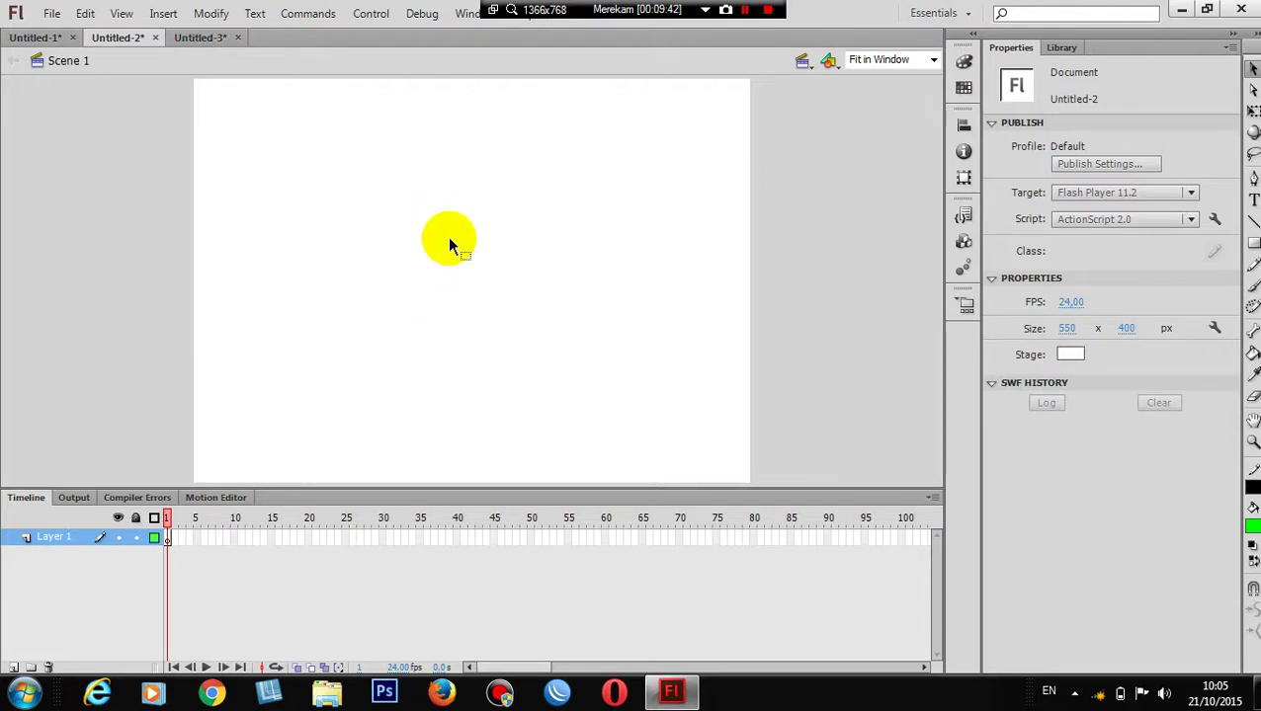
- Switch to the Untitled-1 document and delete everything on its stage
click(48, 43)
click(804, 287)
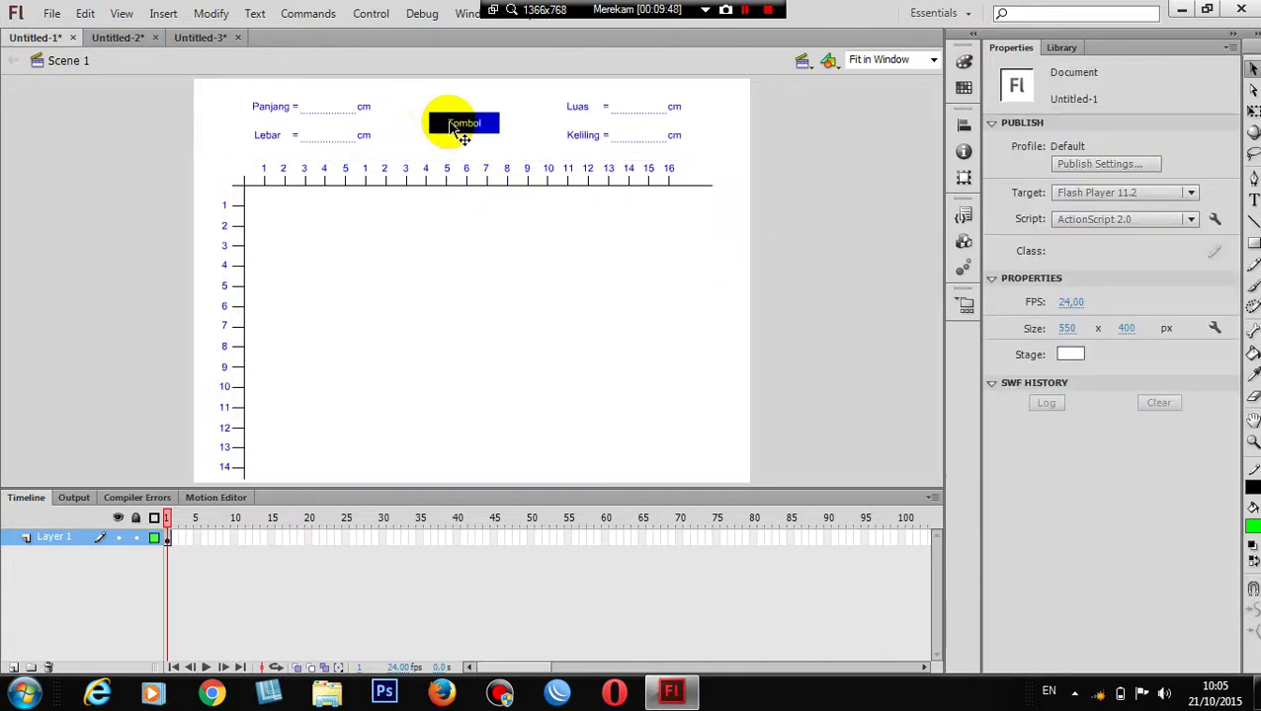
key(ctrl+a)
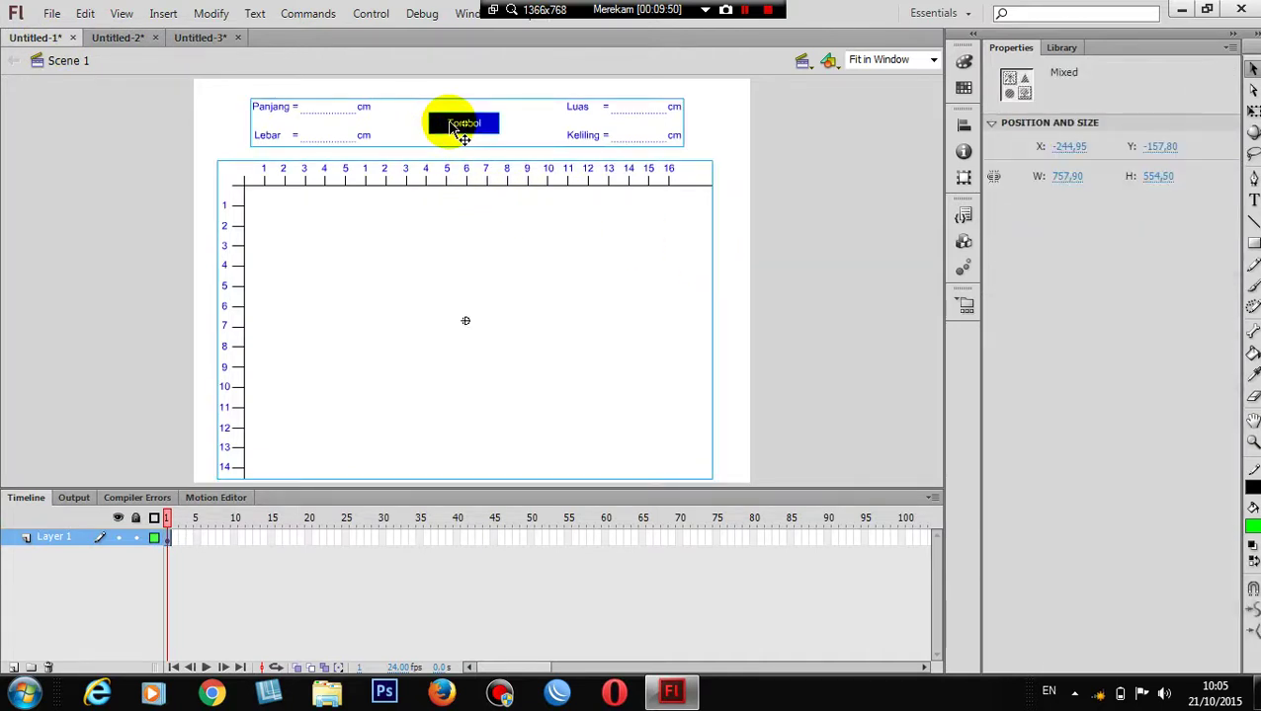
key(Delete)
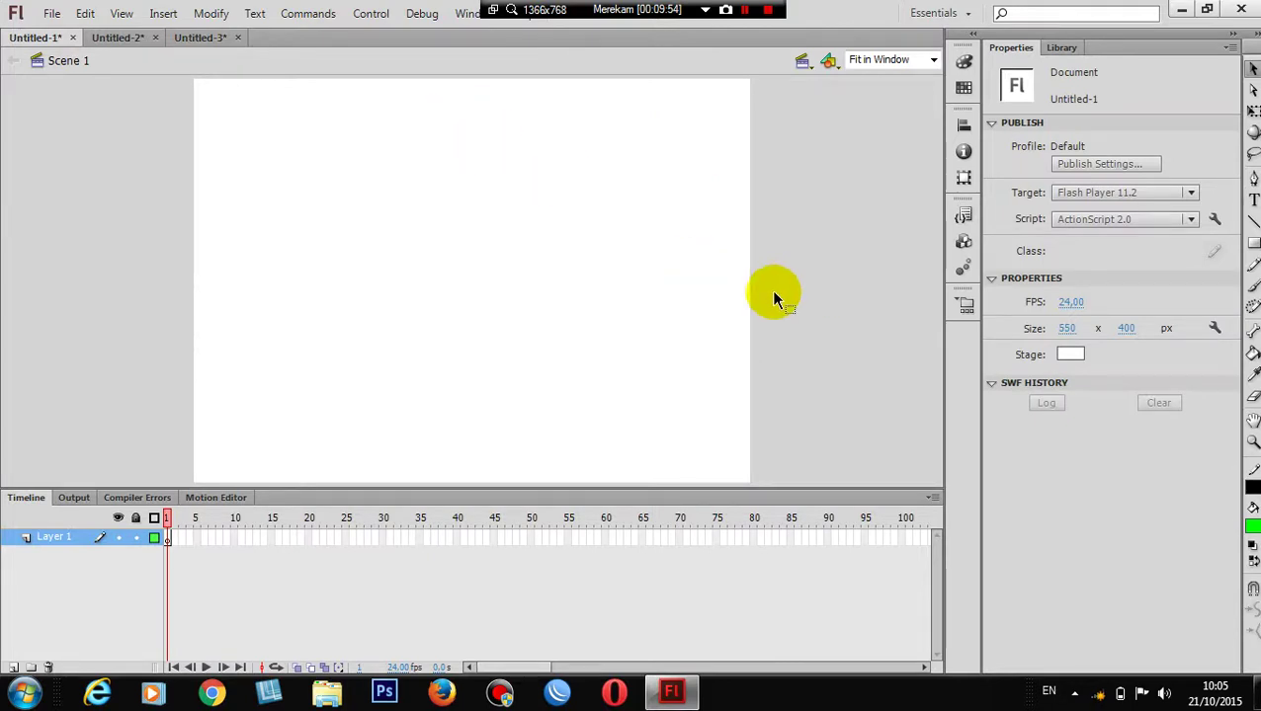
- Place the "penggaris" symbol from the library on the stage, leaving space above the ruler axes
click(1057, 46)
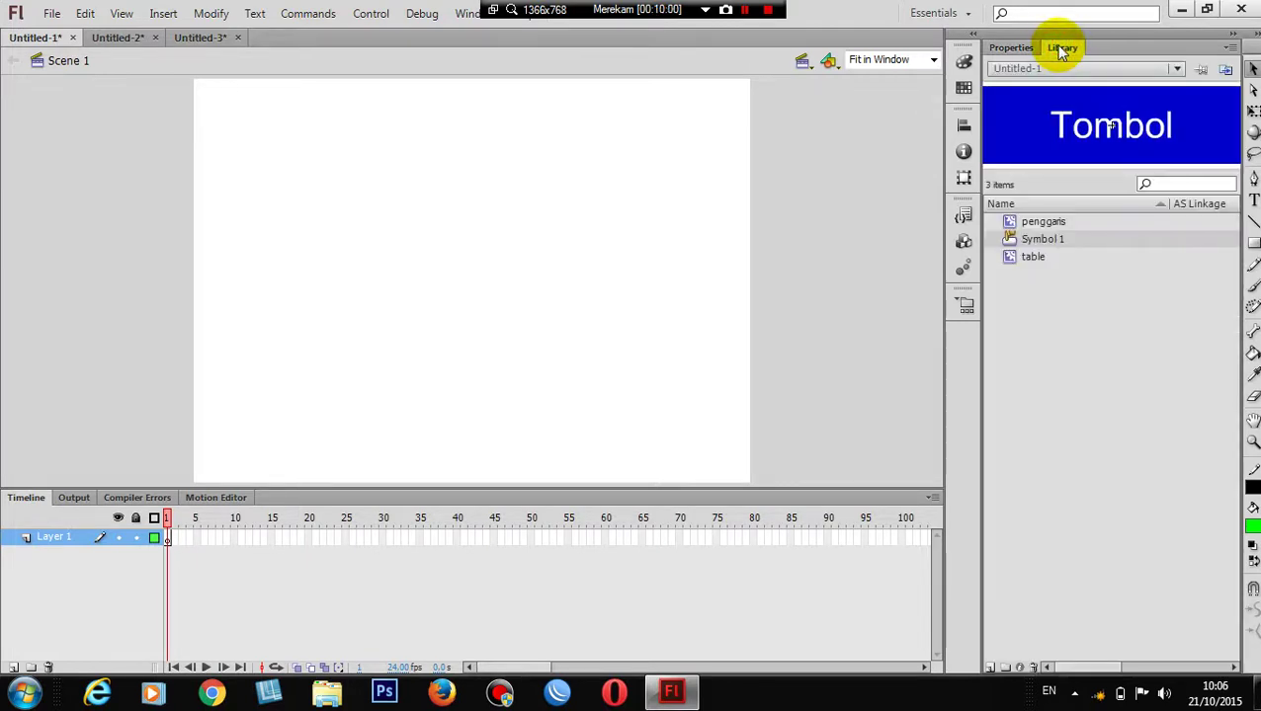
click(1024, 292)
click(1029, 237)
click(1033, 221)
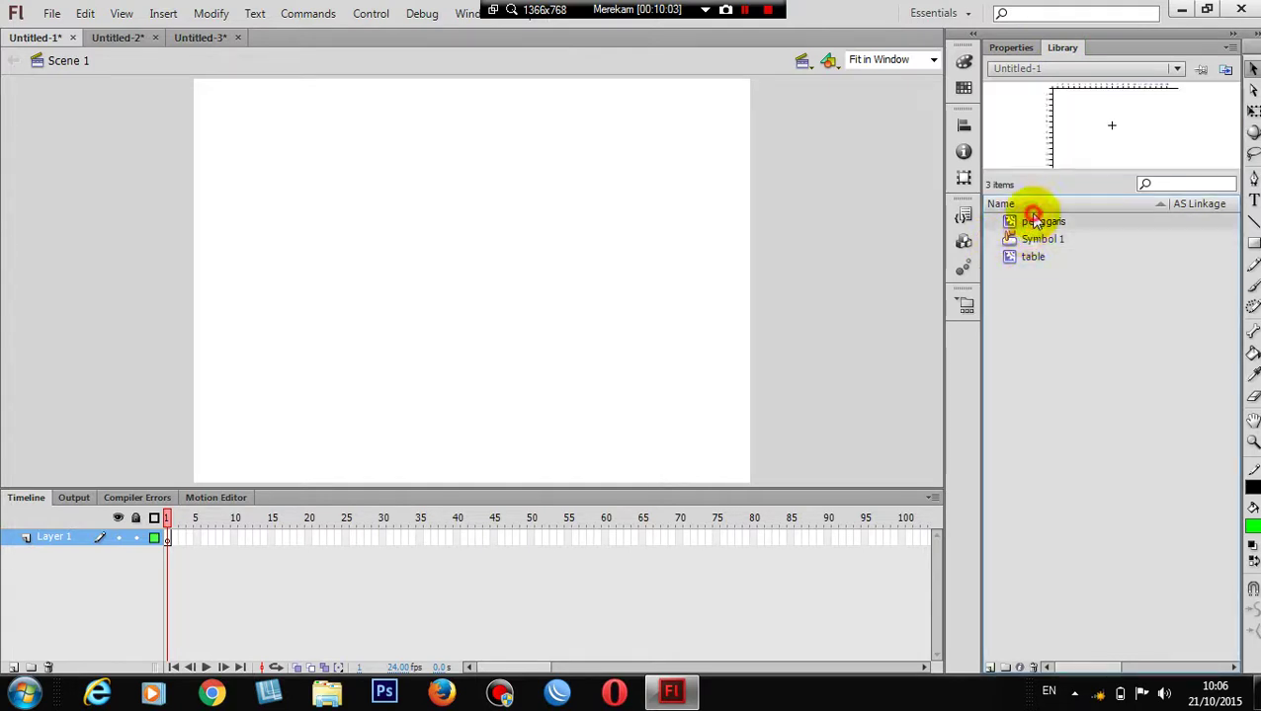
click(1022, 282)
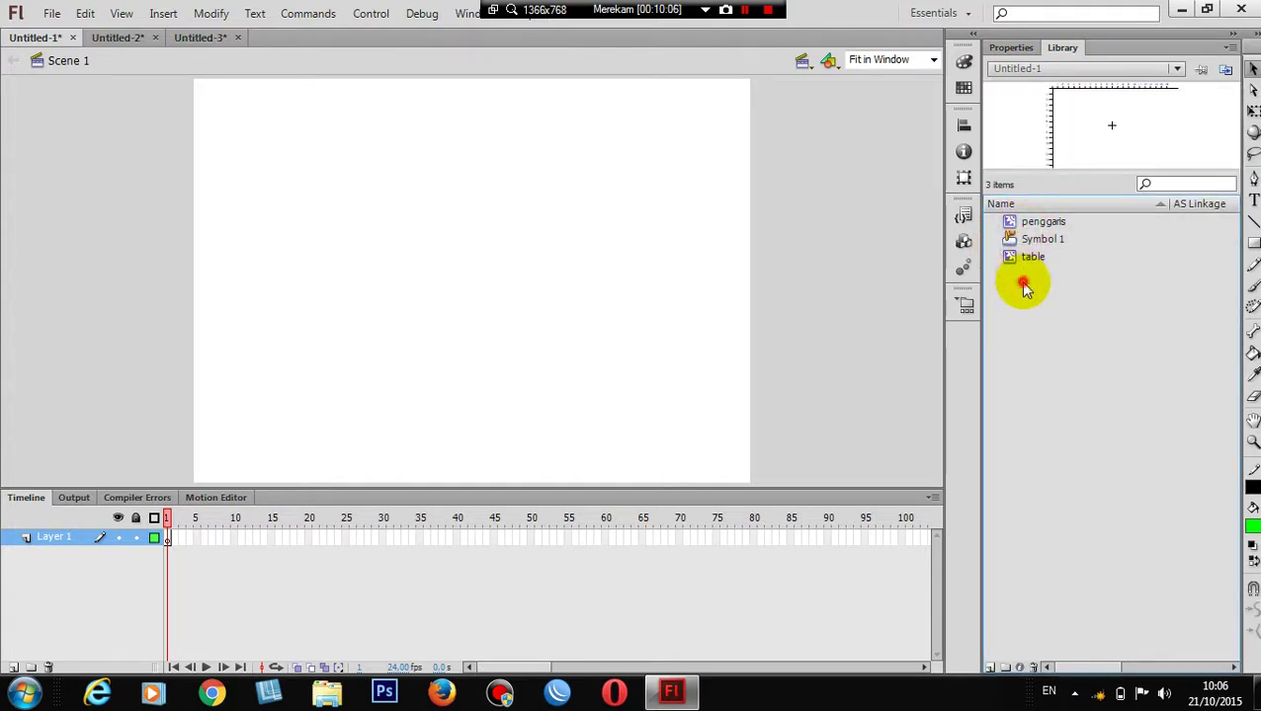
click(1027, 225)
drag(1027, 227, 468, 301)
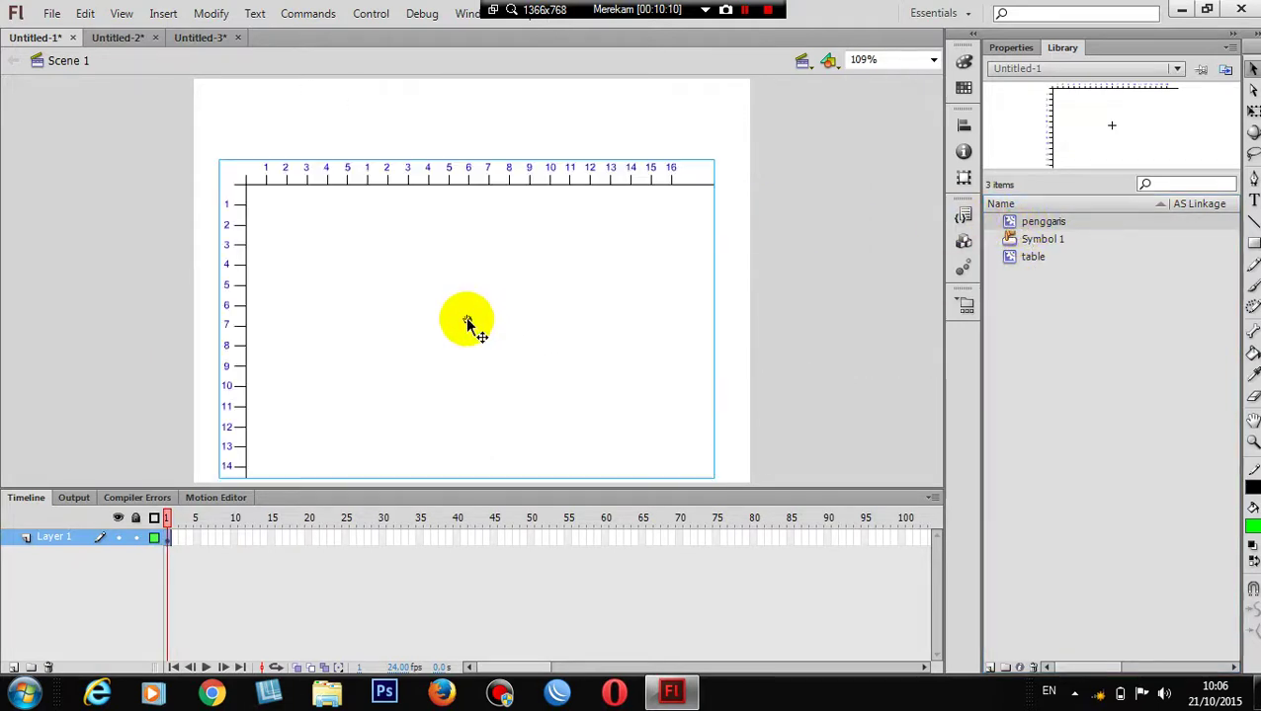
- Place the "table" symbol above the ruler axes and the "Symbol 1" button at the center of the table
click(1008, 256)
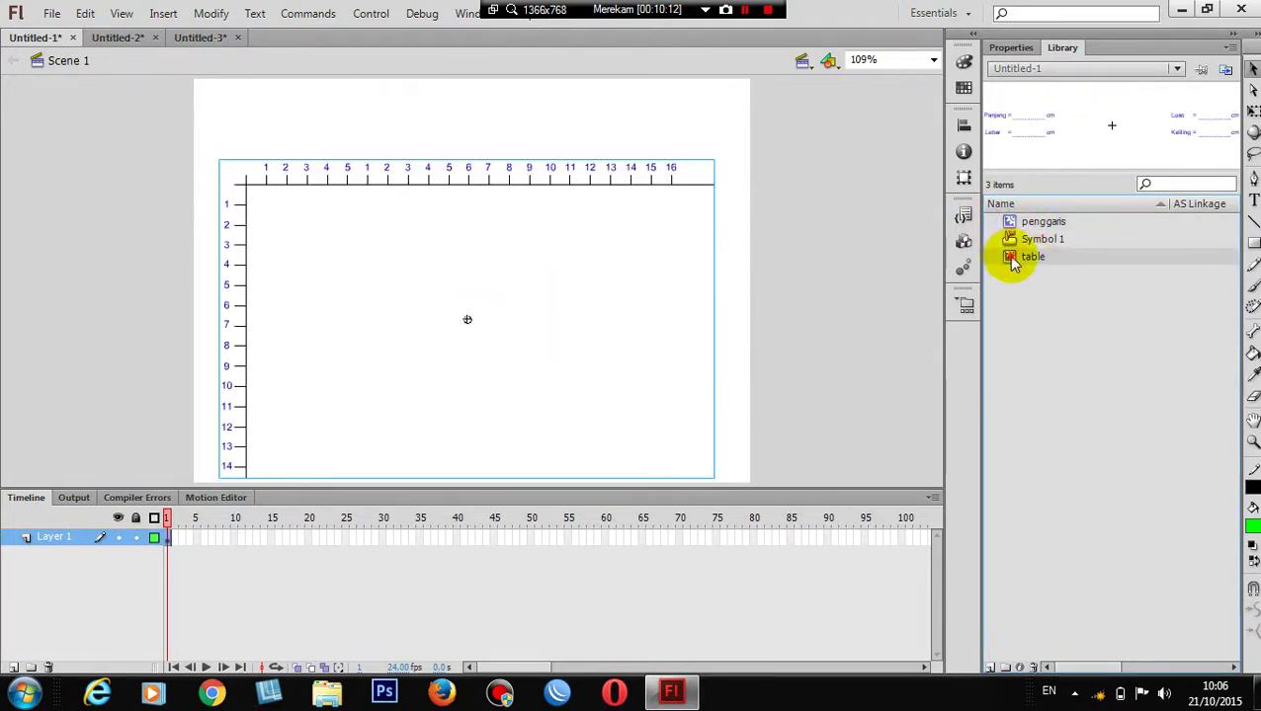
drag(1008, 256, 468, 126)
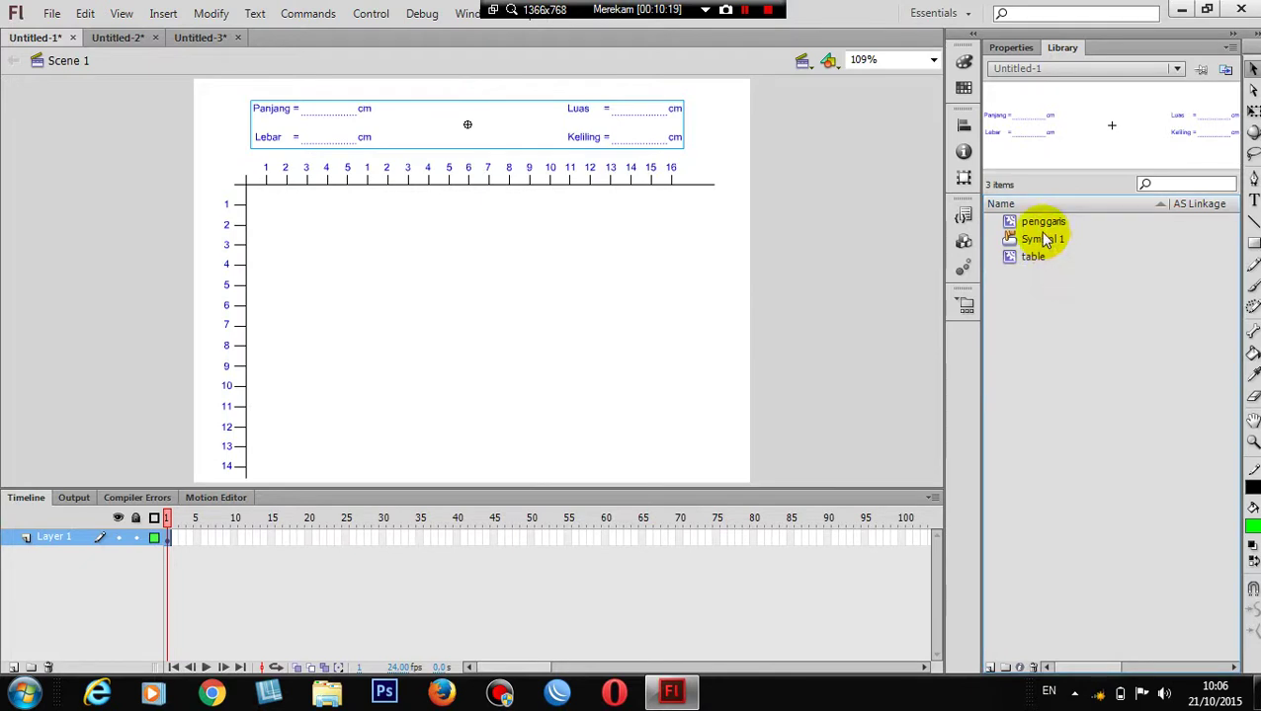
drag(1042, 239, 467, 127)
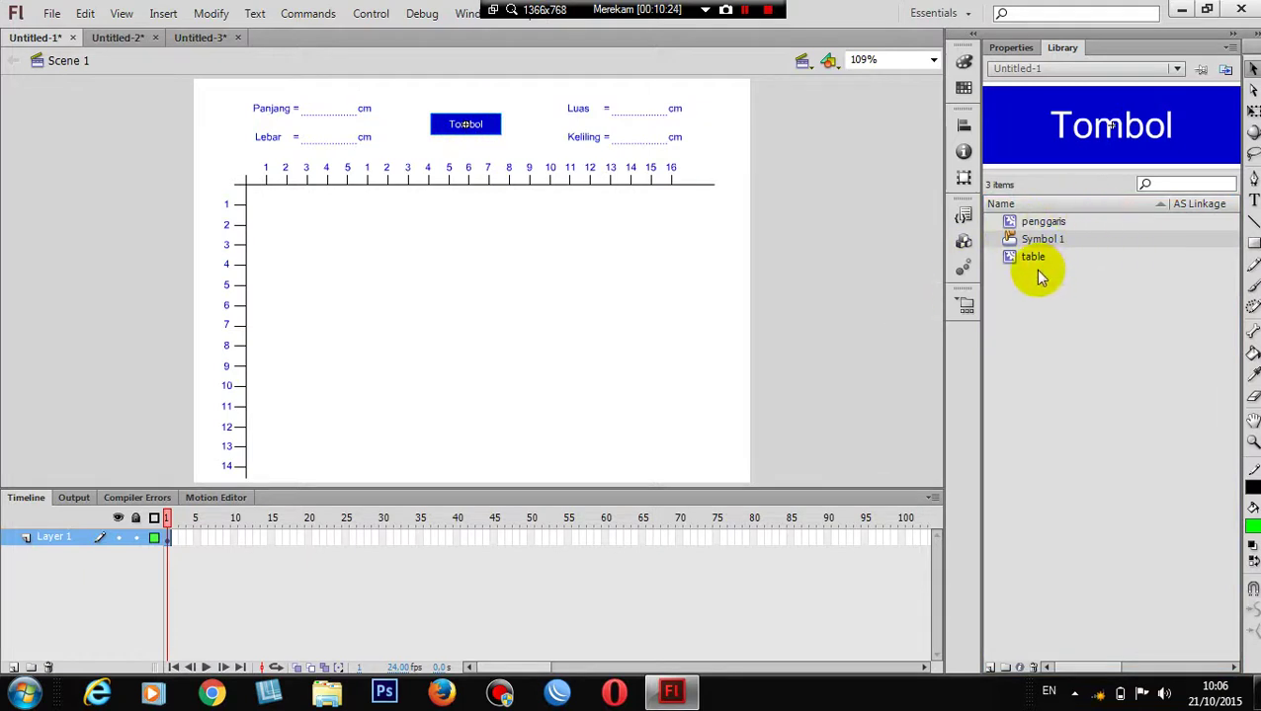
- Draw a green rectangle inside the ruler axes, spanning about 1.5 to 4.5 on the vertical scale, and delete its black outline
click(1251, 244)
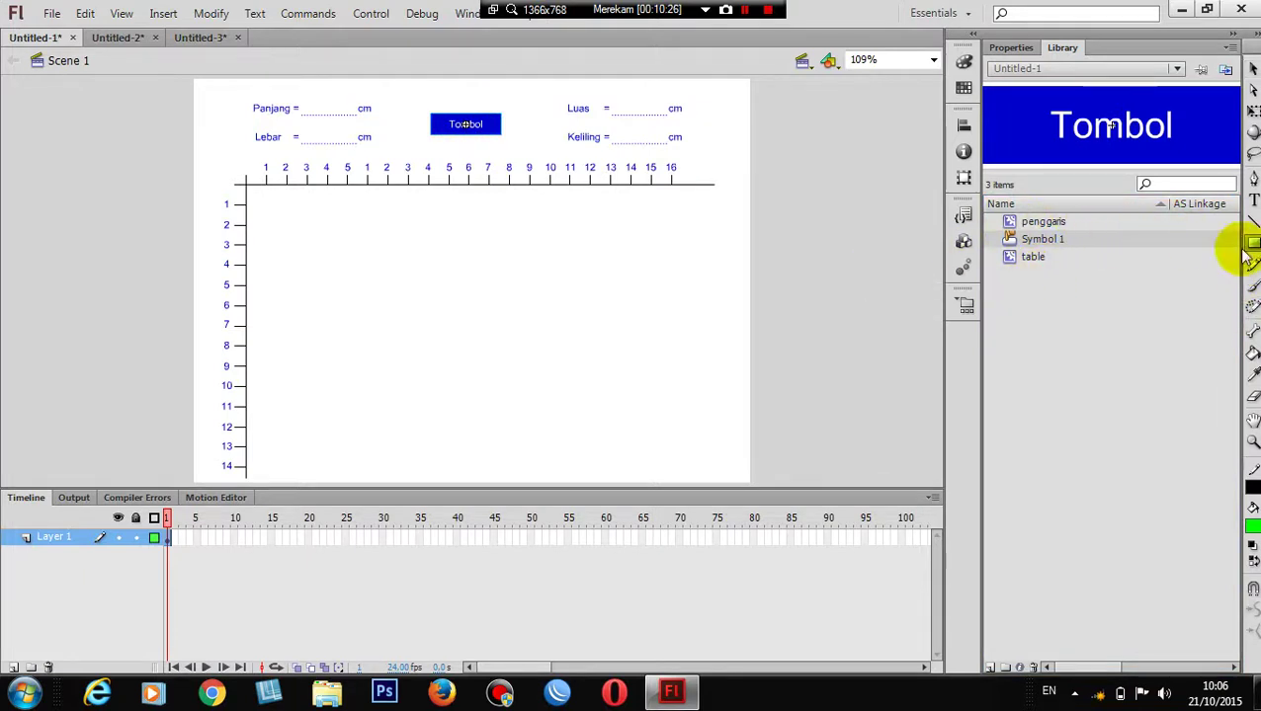
drag(282, 214, 392, 273)
click(1251, 69)
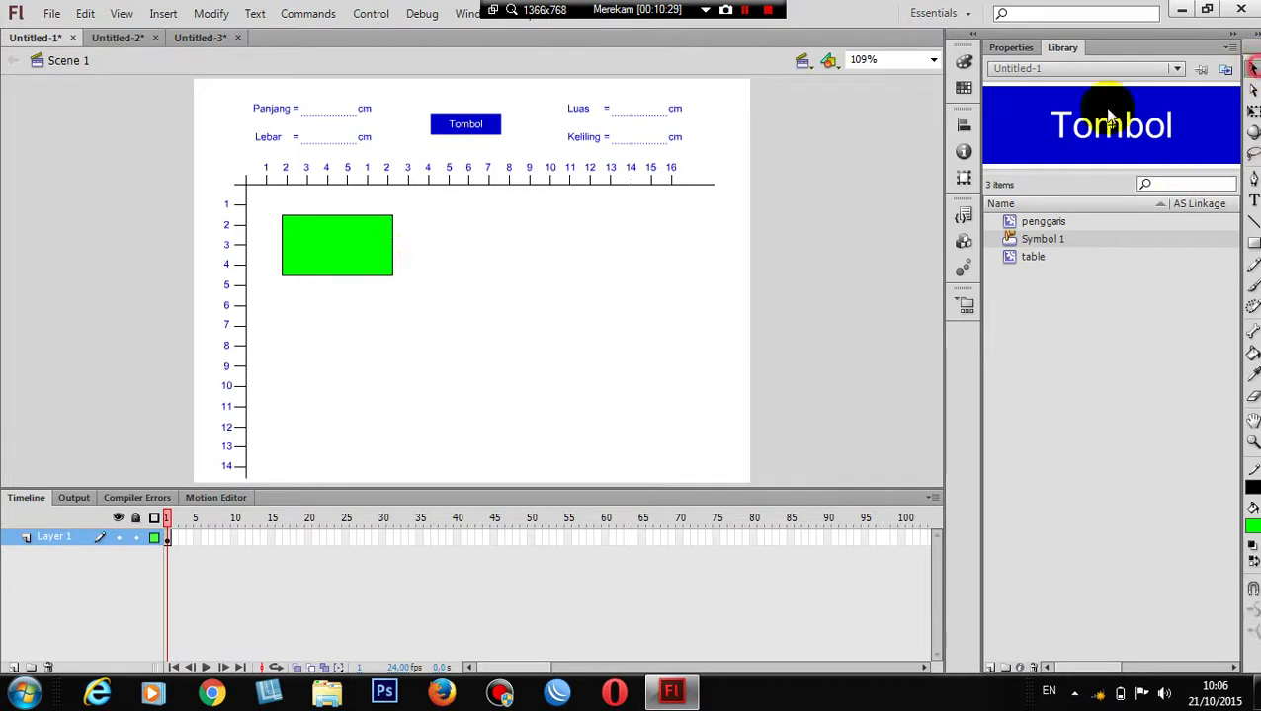
double_click(359, 231)
click(450, 233)
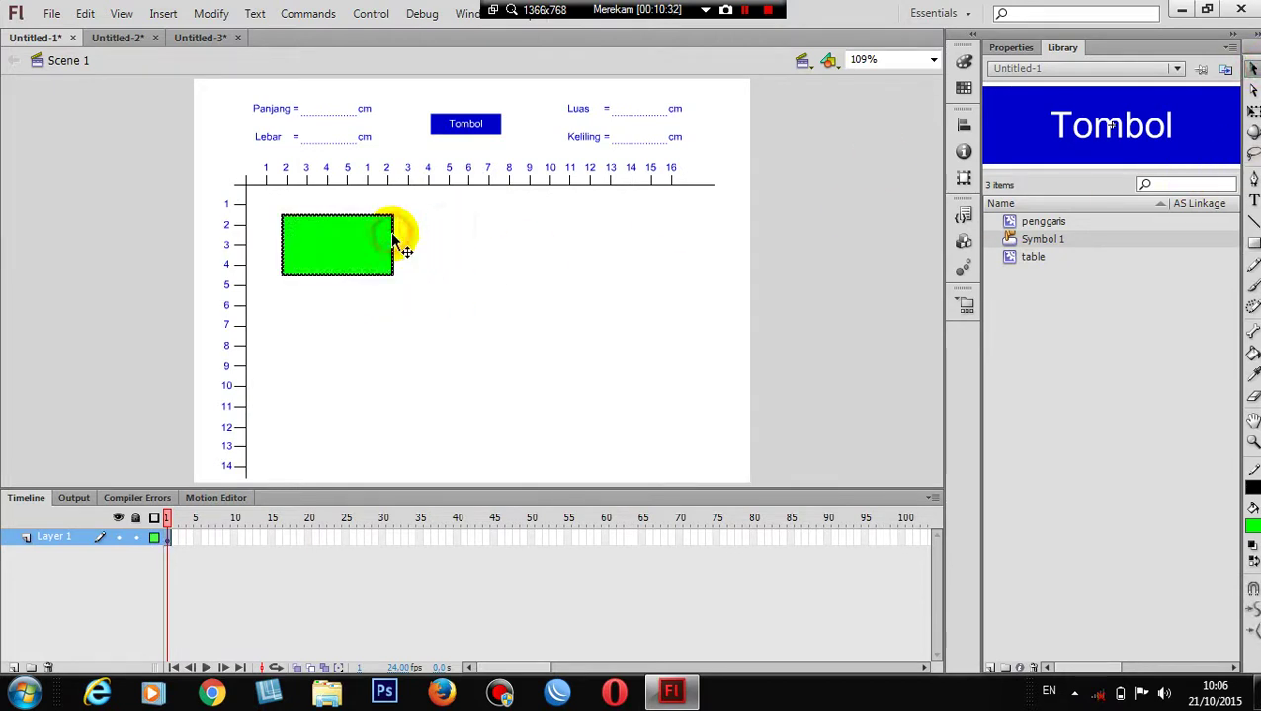
- Convert the green rectangle to a Movie Clip symbol named "persegi" with top-left registration
click(384, 248)
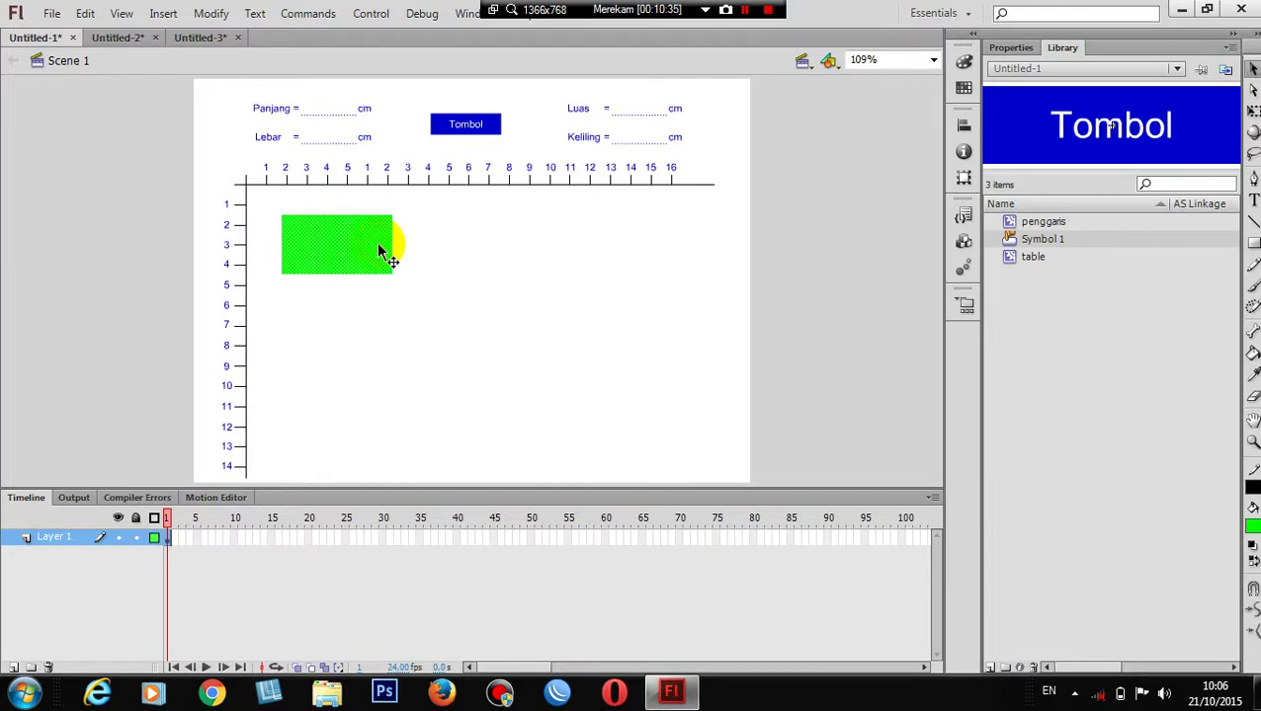
key(F8)
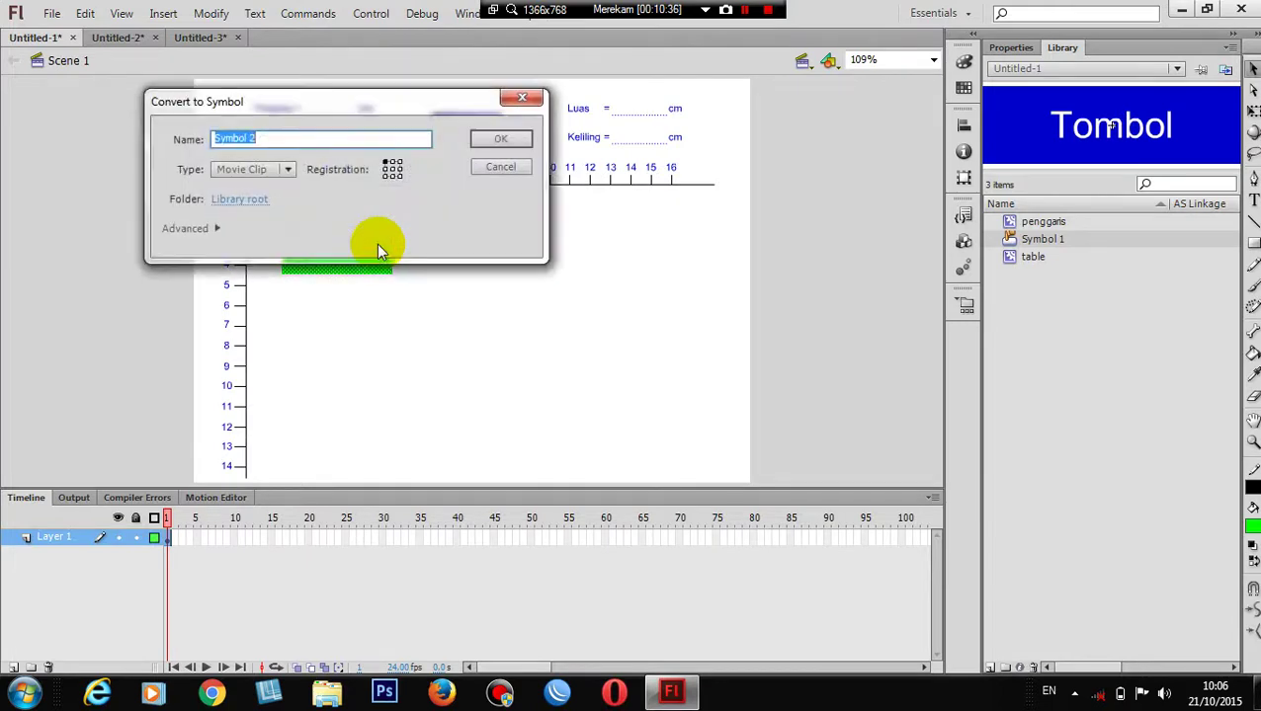
text(pe)
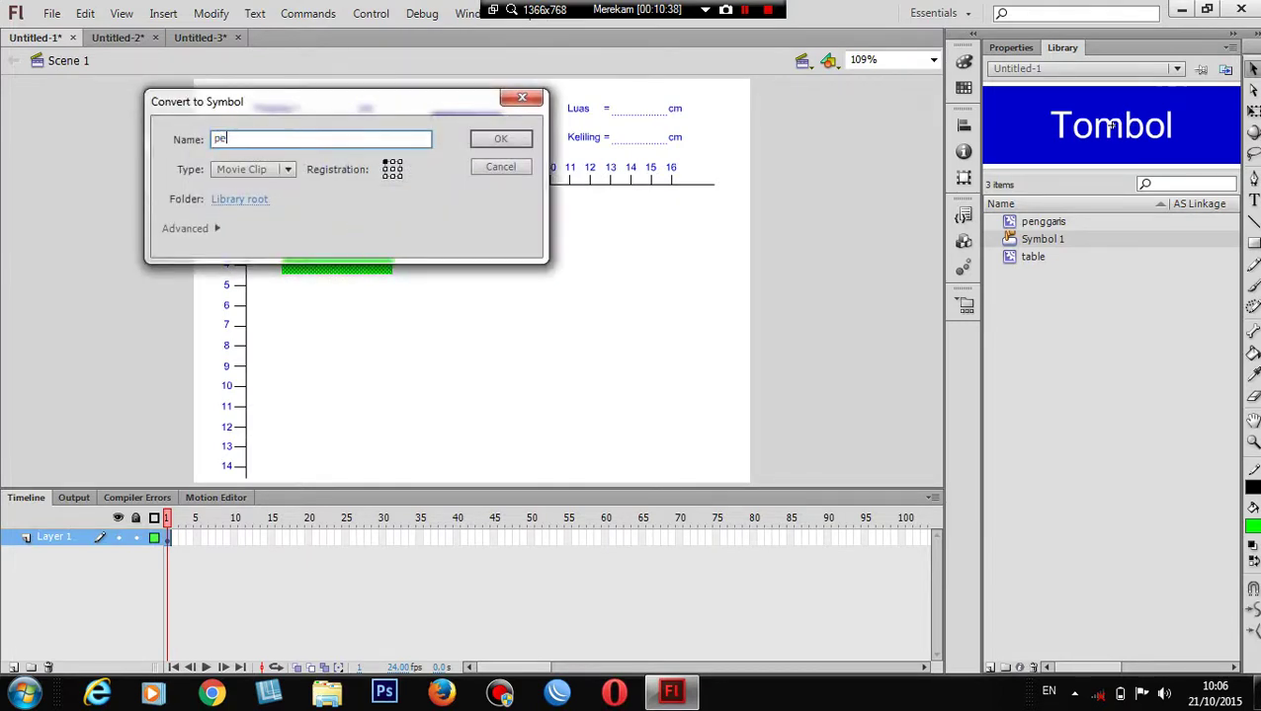
text(rsegi)
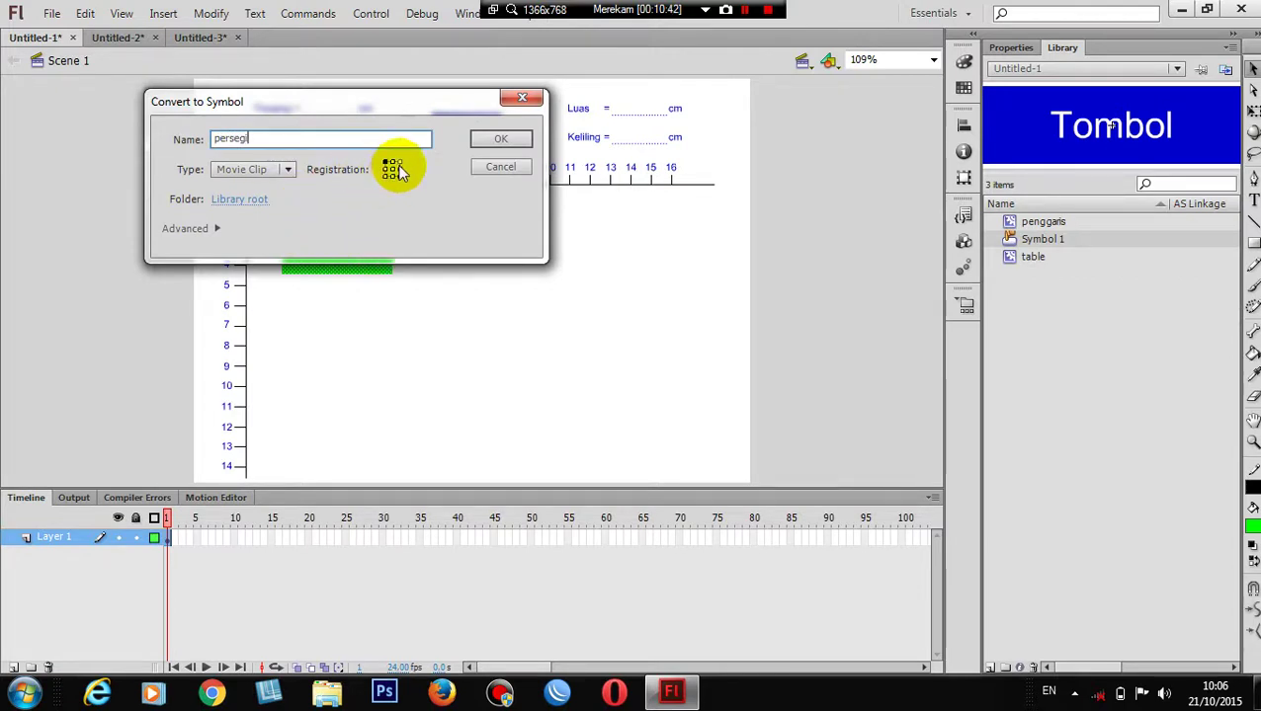
click(501, 139)
- Move the "persegi" instance so its top-left corner aligns precisely with the origin of the ruler axes
click(351, 248)
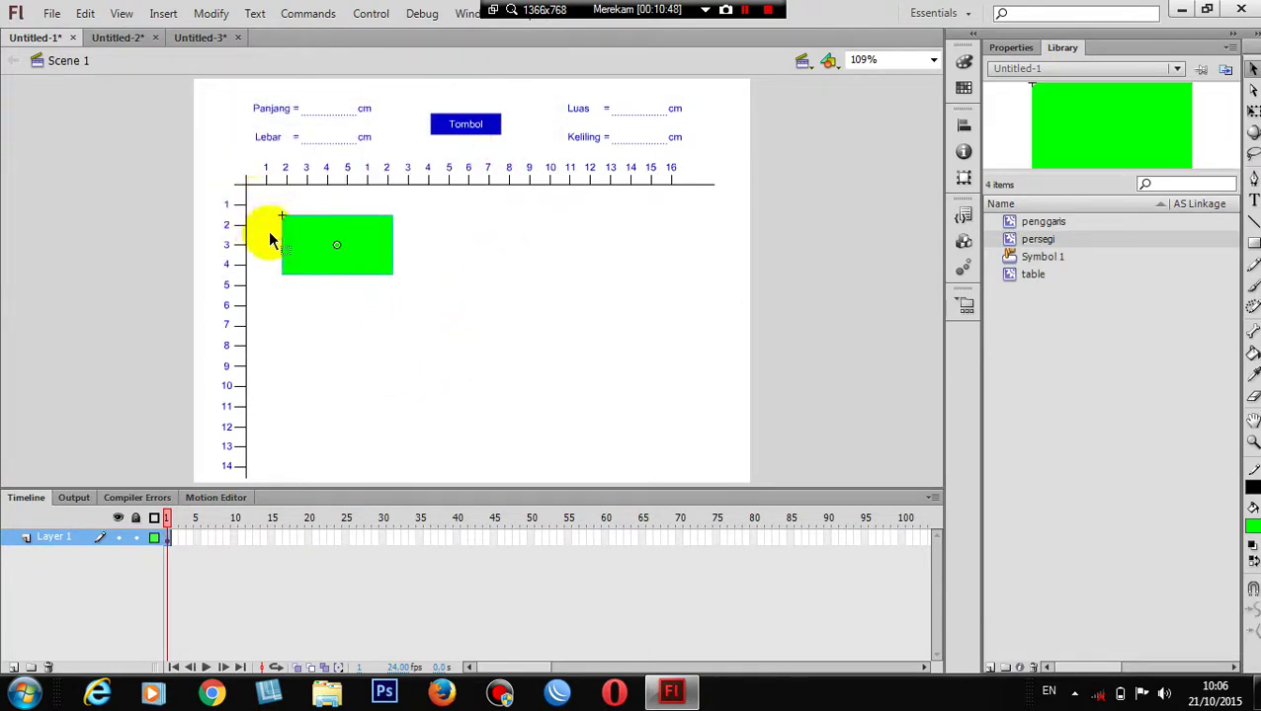
click(304, 229)
drag(302, 226, 268, 198)
key(z)
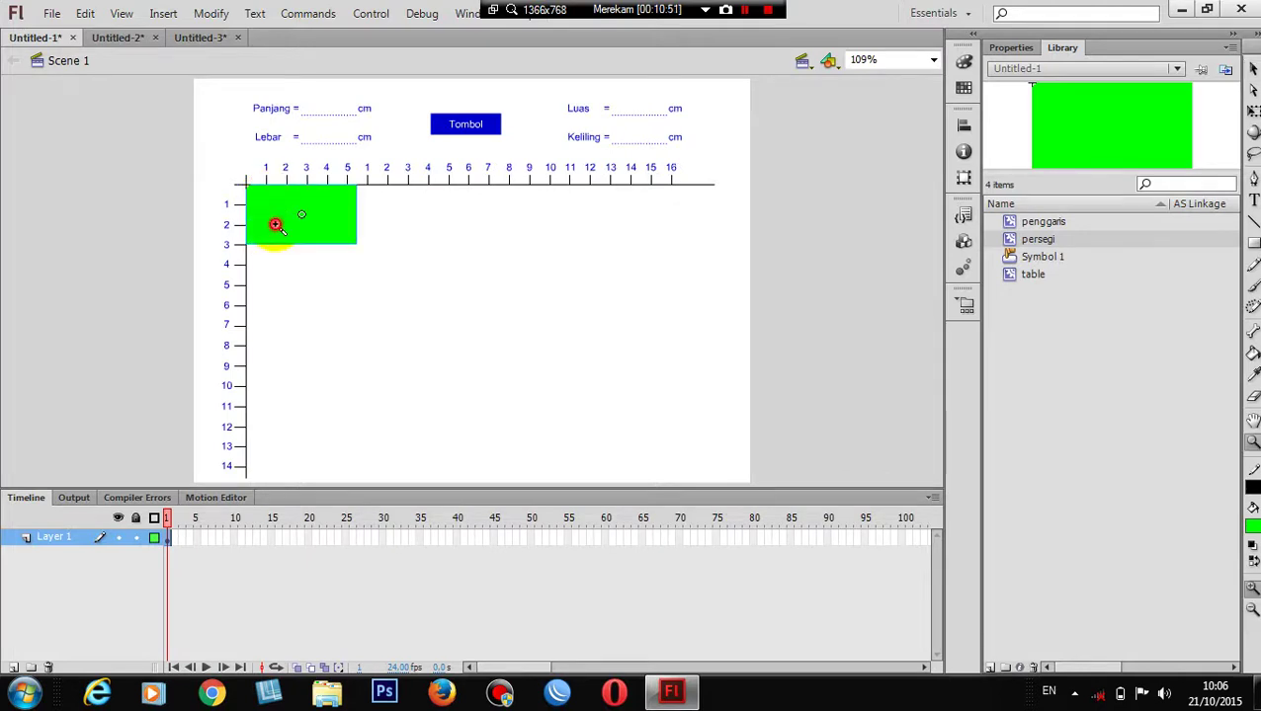
click(272, 221)
click(483, 219)
click(374, 219)
click(1251, 69)
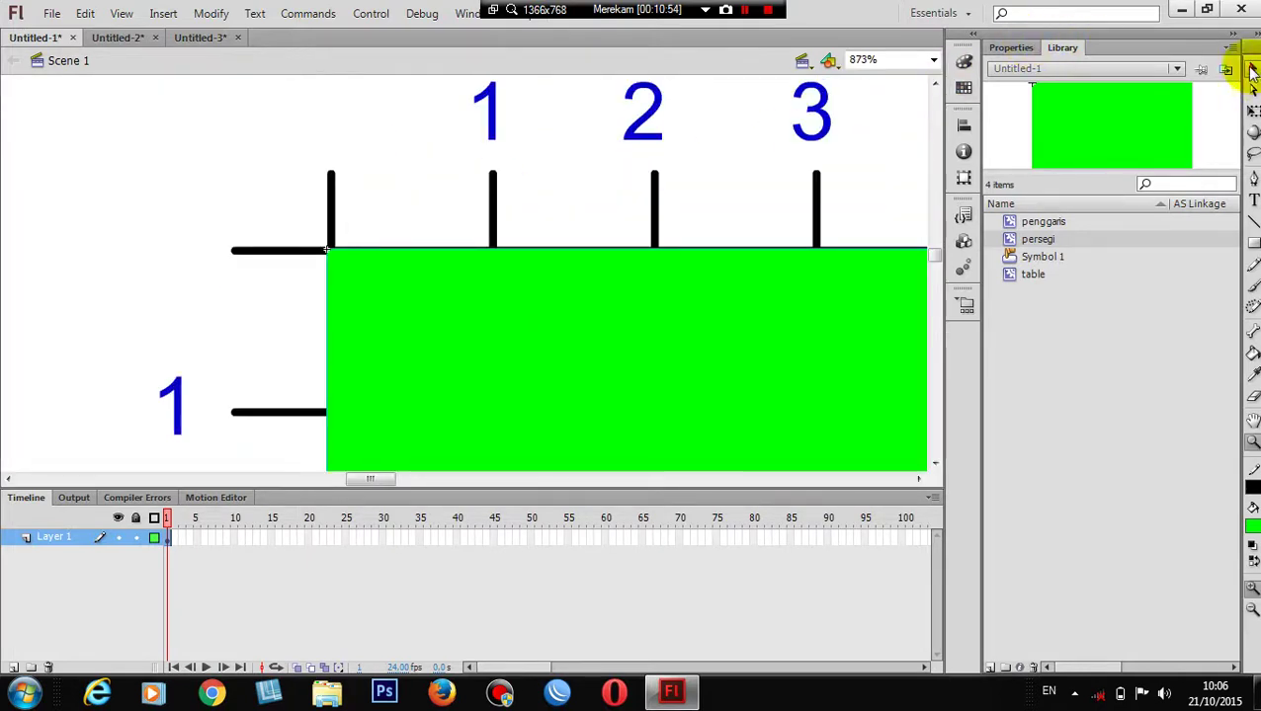
drag(598, 341, 600, 343)
click(511, 224)
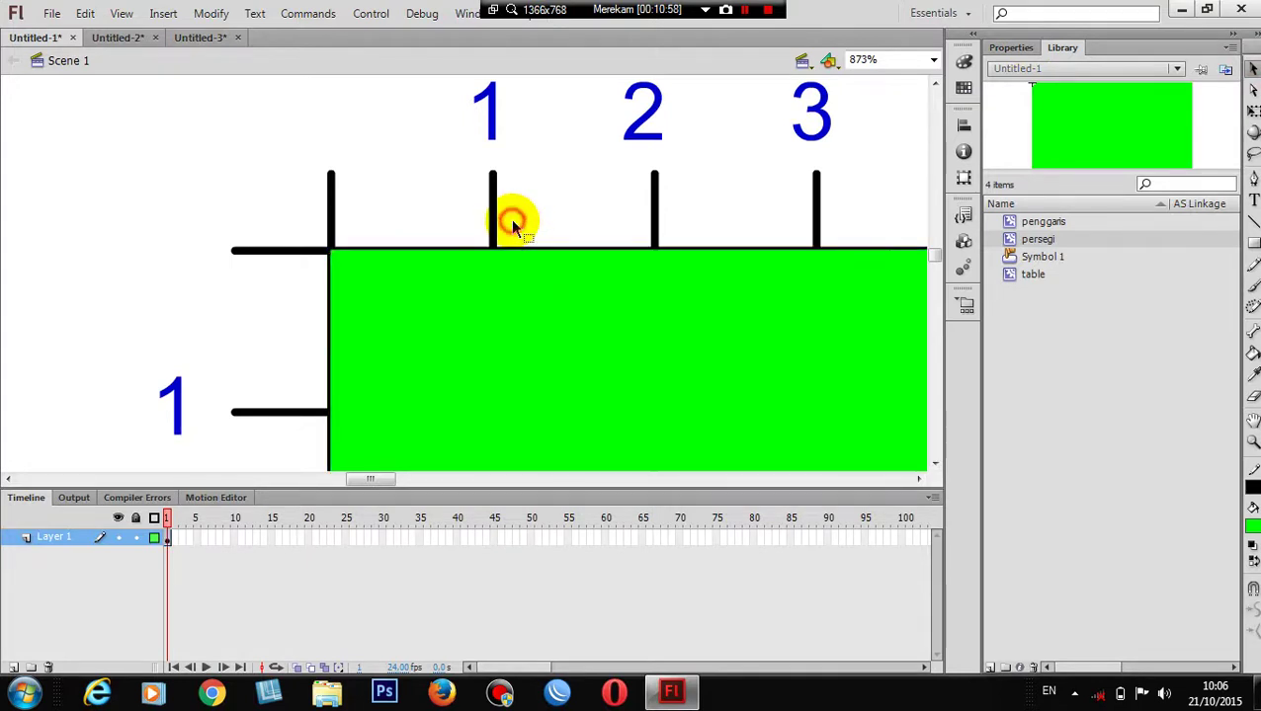
click(932, 60)
click(873, 77)
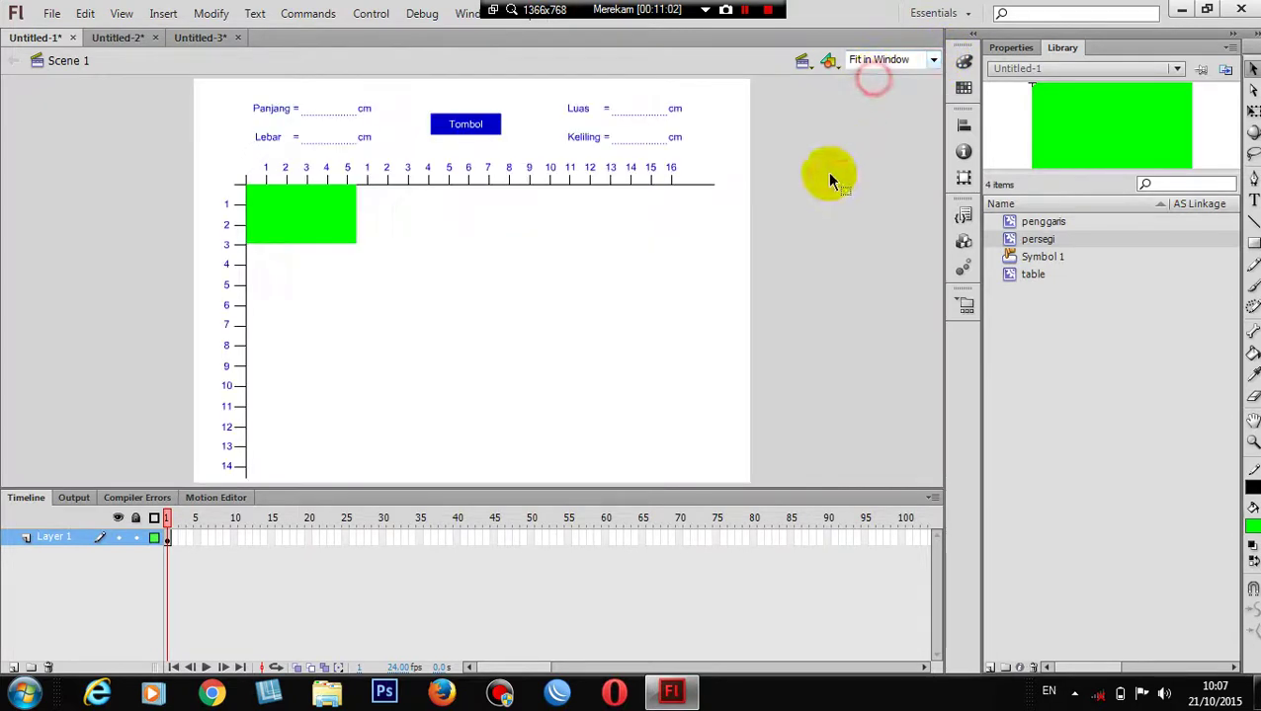